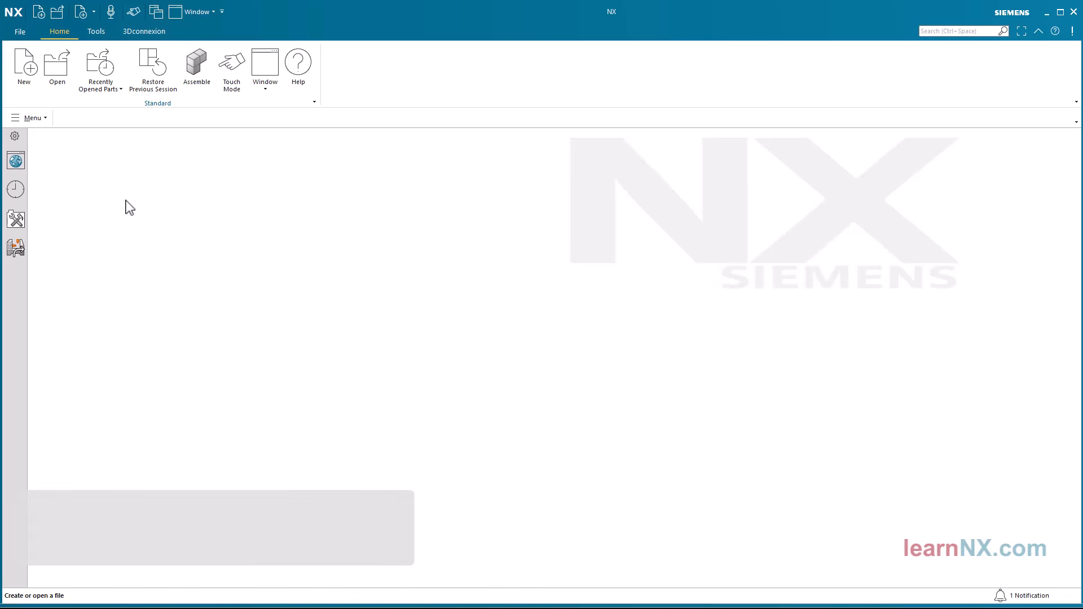
Step: Create a new millimetre part from the Sheet Metal template with the file name SM3
left_click(24, 80)
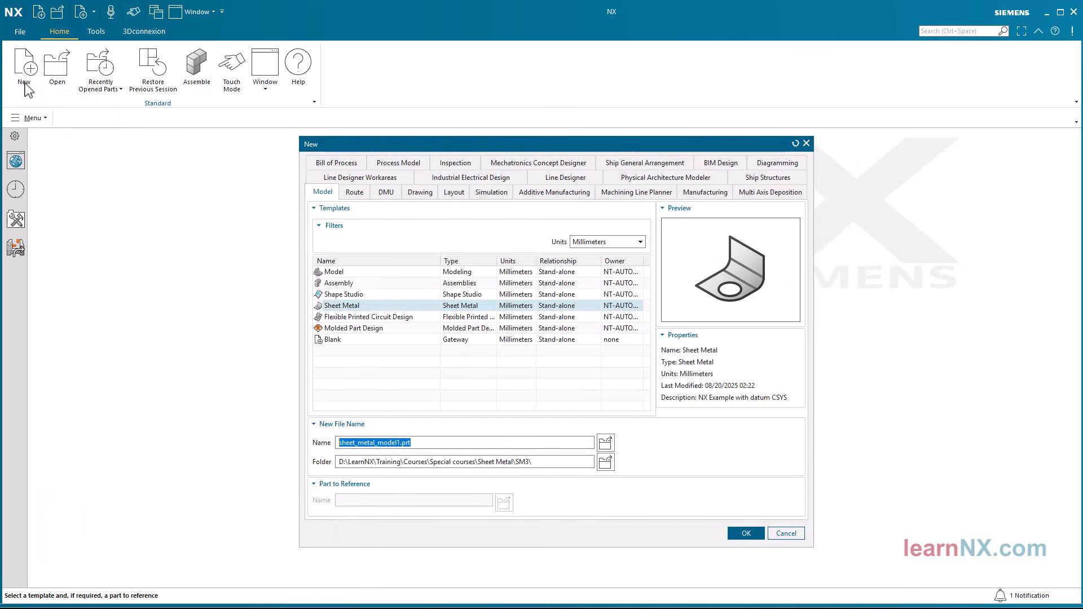
type("SM3")
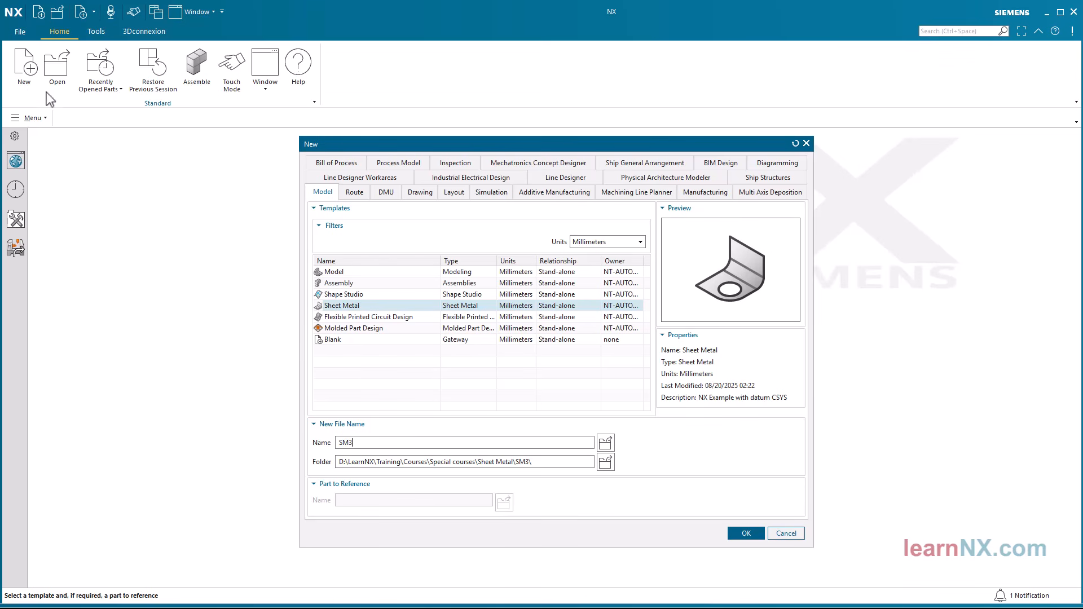
left_click(747, 533)
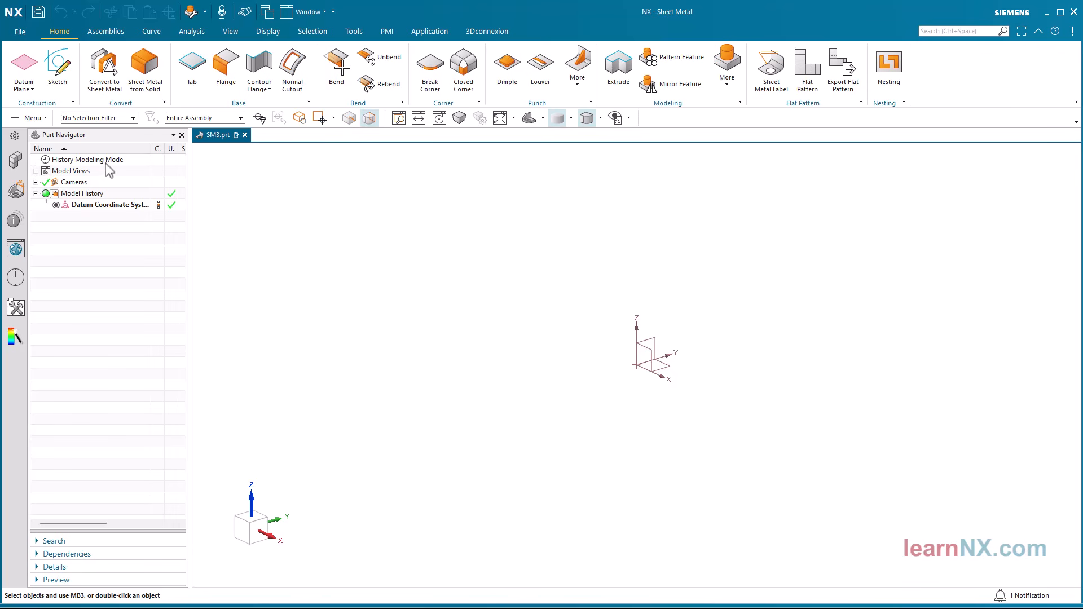
Step: Set the sheet metal preferences to material thickness 1 mm, bend radius 1 mm and relief depth 0 mm
left_click(39, 119)
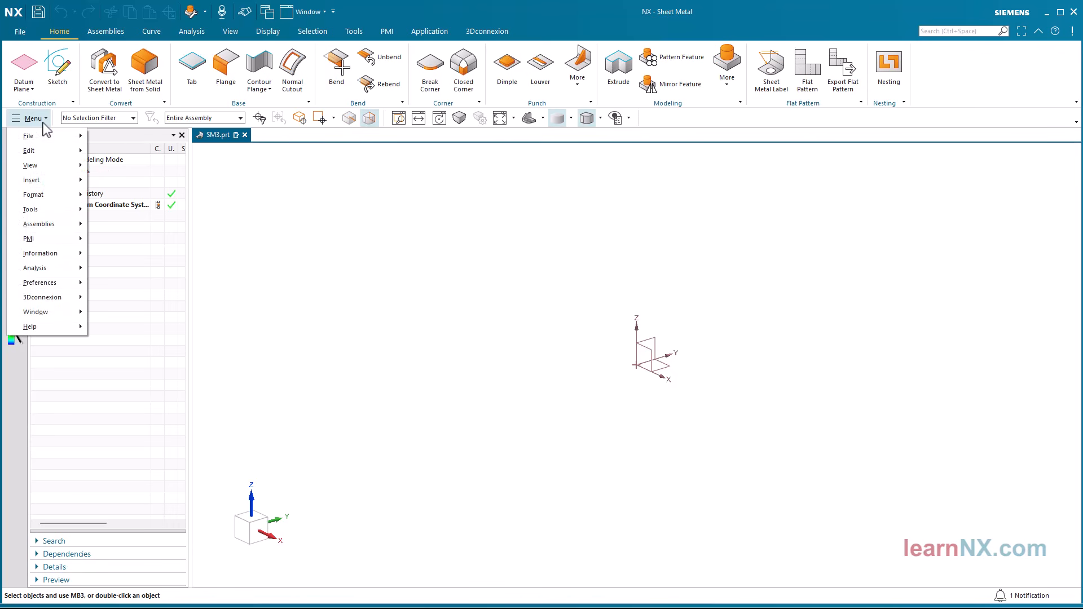
mouse_move(55, 288)
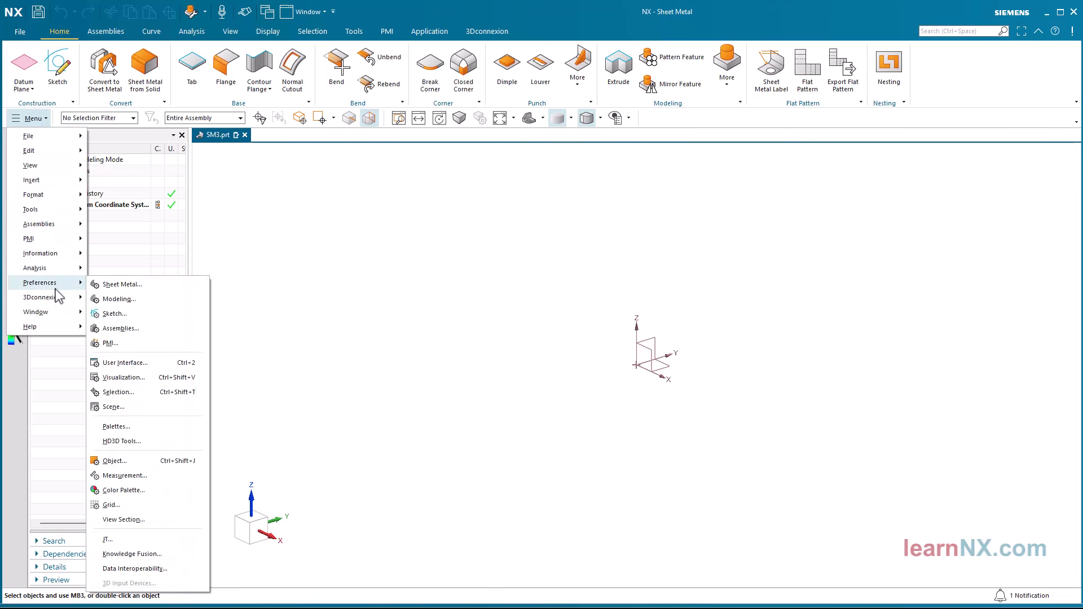
left_click(129, 284)
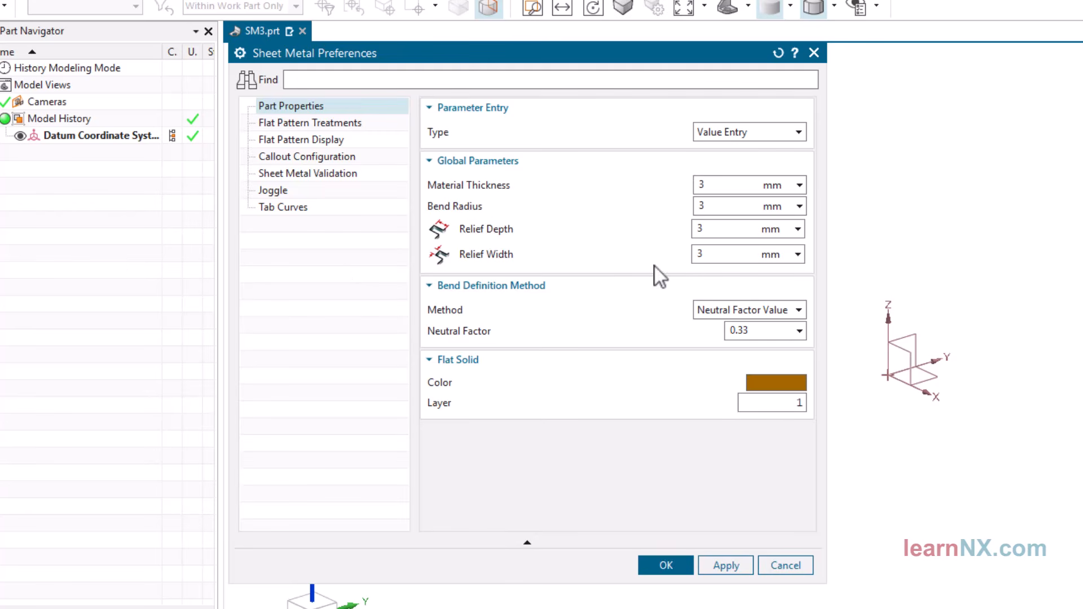
type("1")
Step: Set the bend definition method to Formula with DIN6935 and accept the sheet metal preferences
left_click(800, 311)
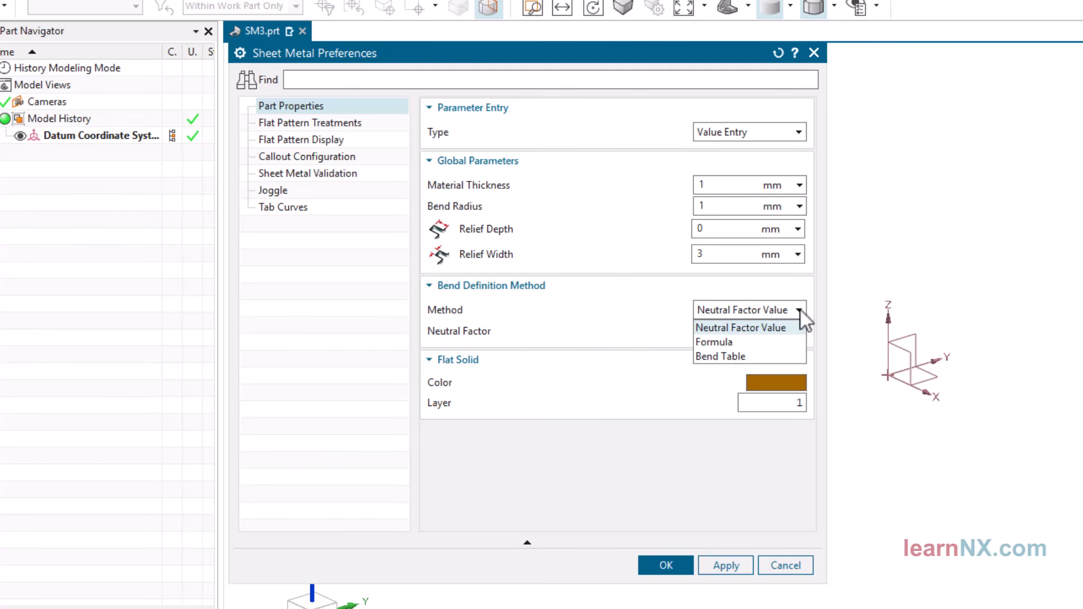
left_click(770, 345)
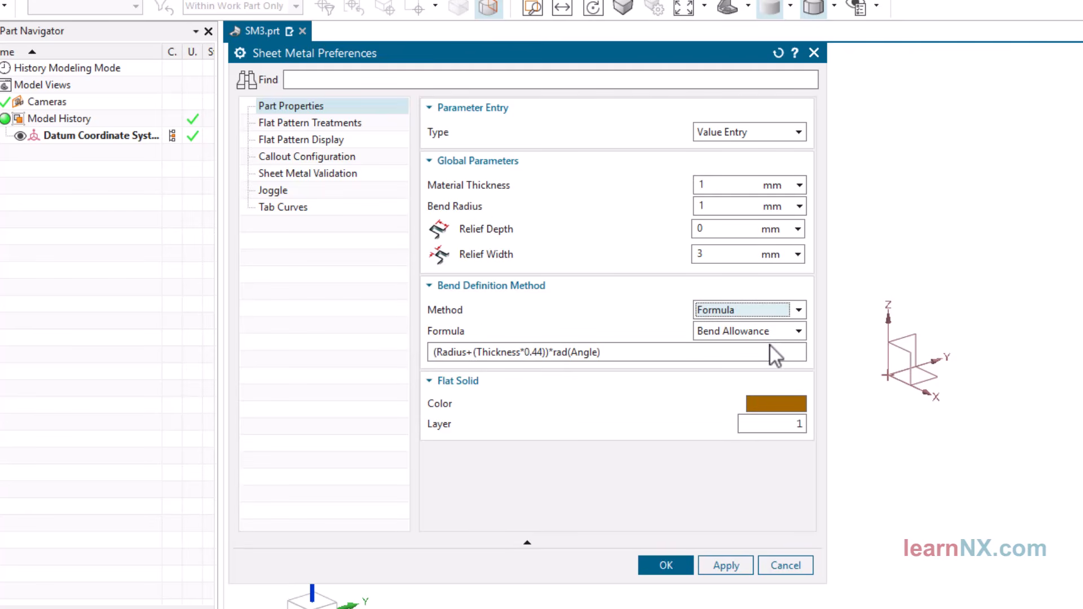
left_click(800, 332)
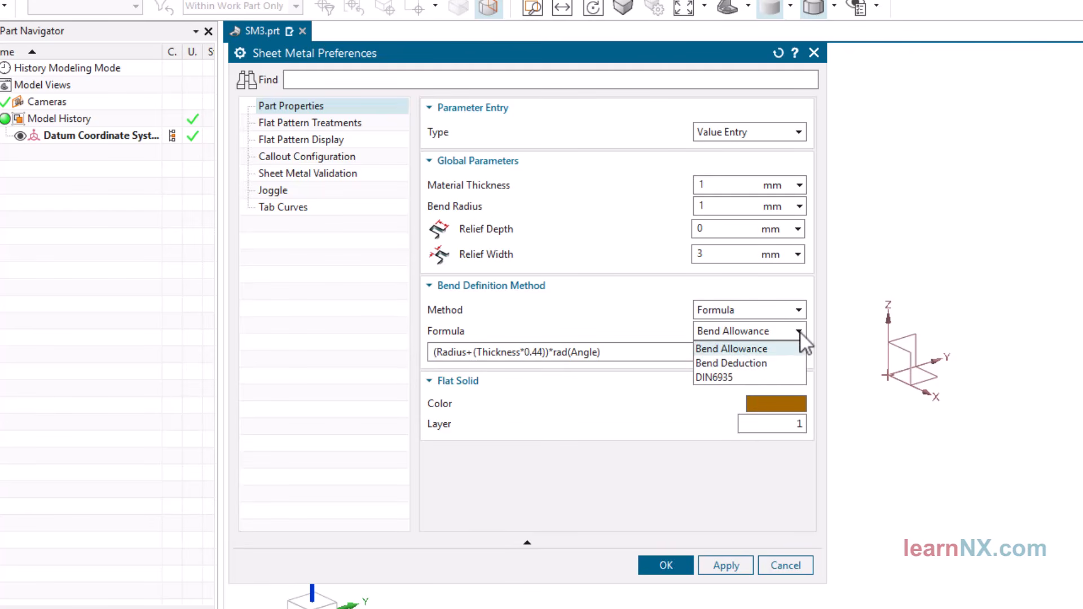
left_click(749, 380)
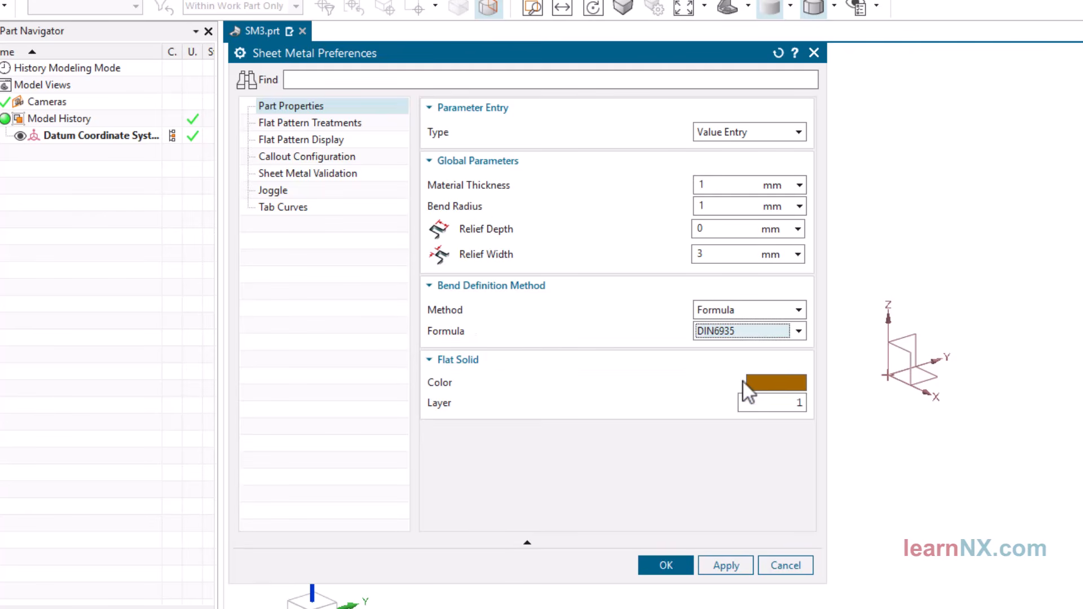
left_click(661, 565)
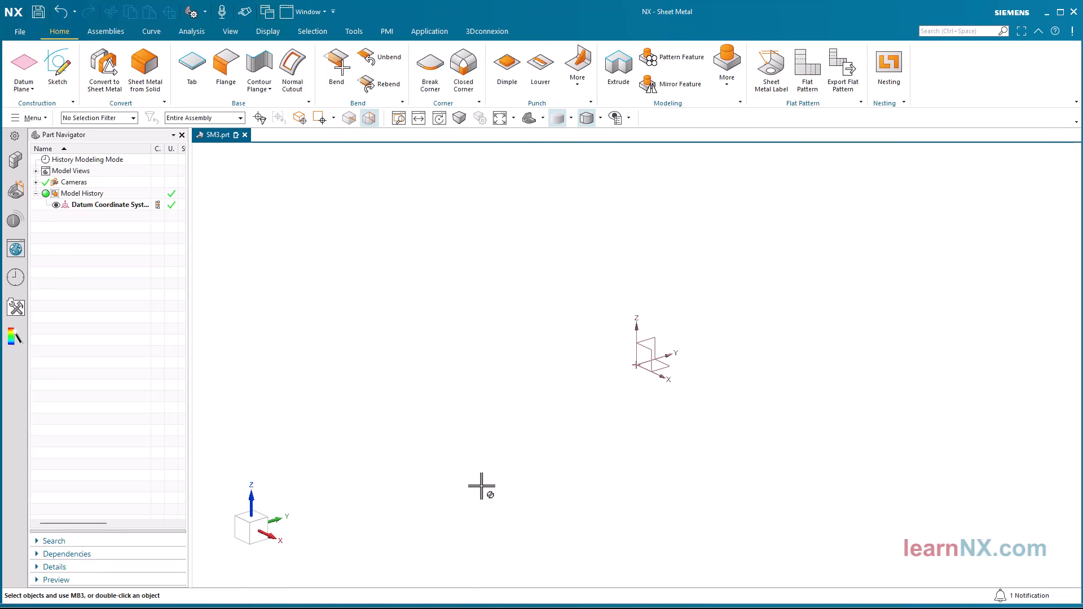
Step: Sketch a rectangle 300 mm wide and 220 mm high on the XY plane as the section of a base tab
left_click(195, 66)
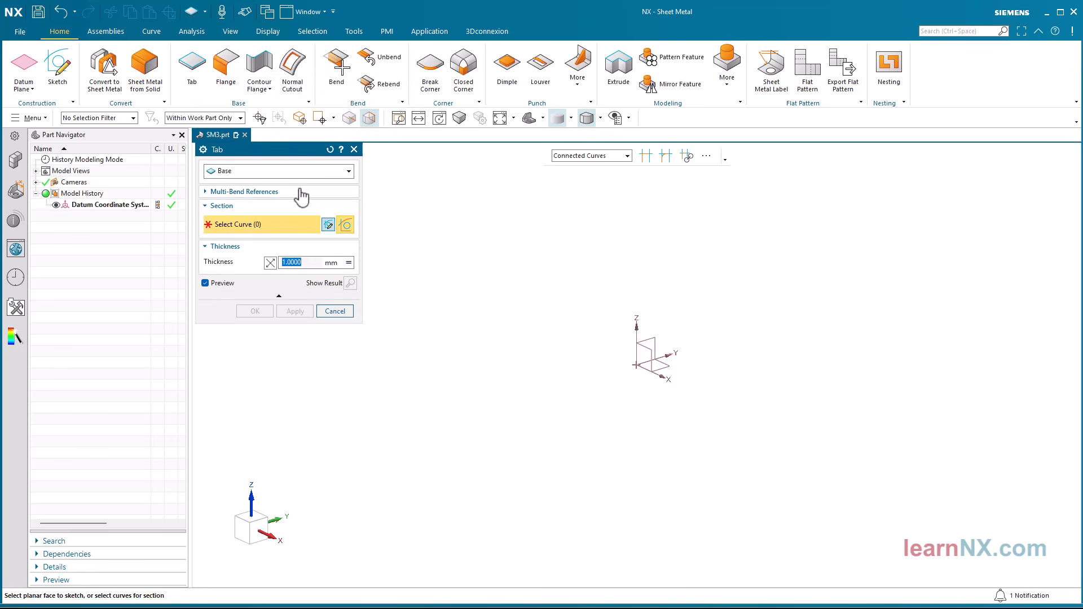
left_click(328, 225)
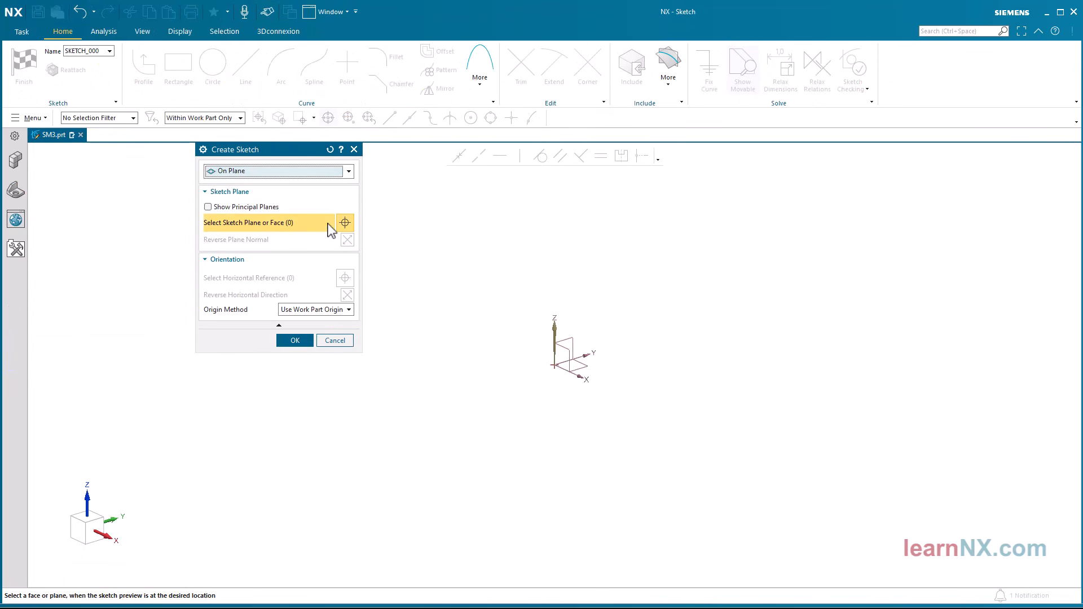
left_click(432, 315)
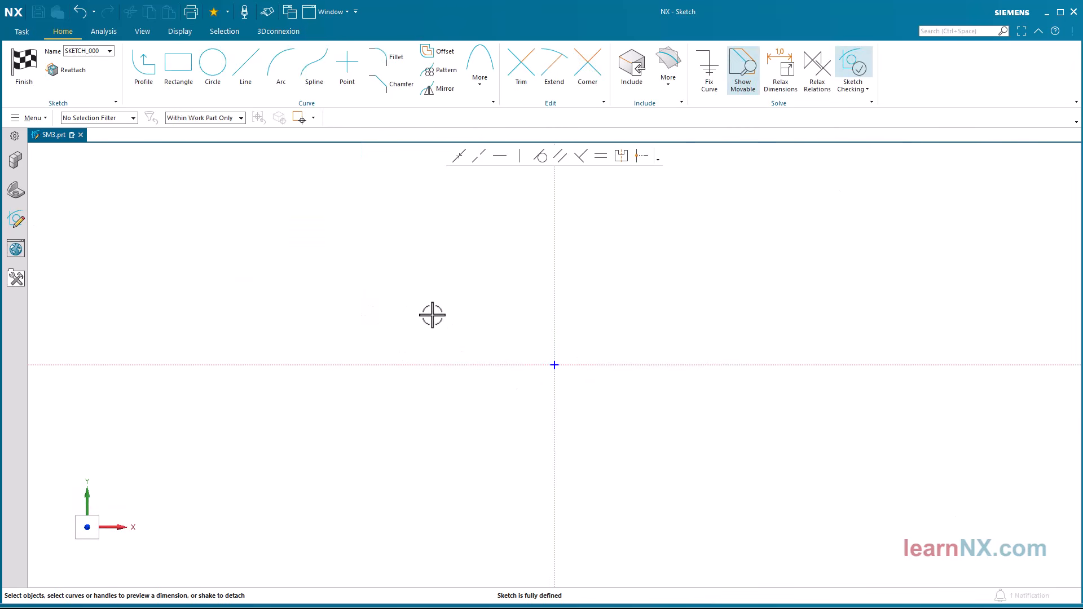
left_click(183, 73)
left_click(295, 183)
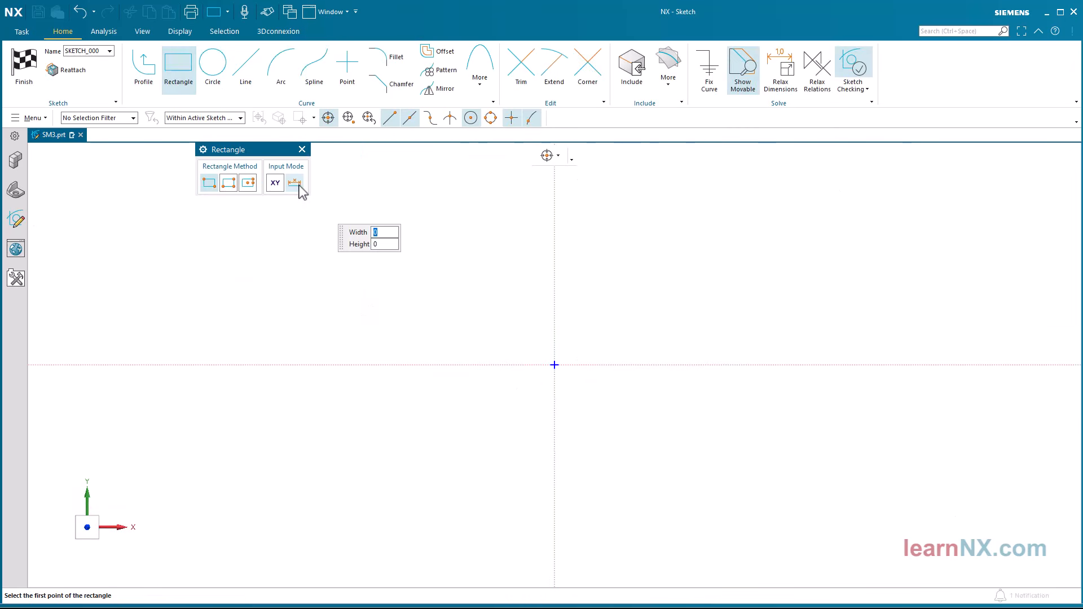
type("300")
key("Tab")
type("22")
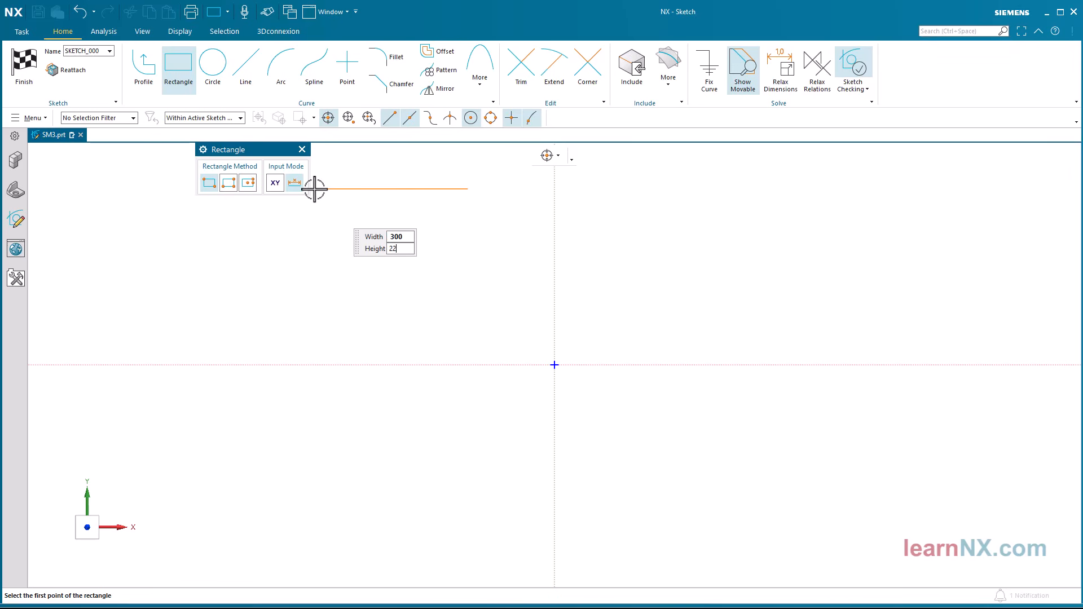
key("Tab")
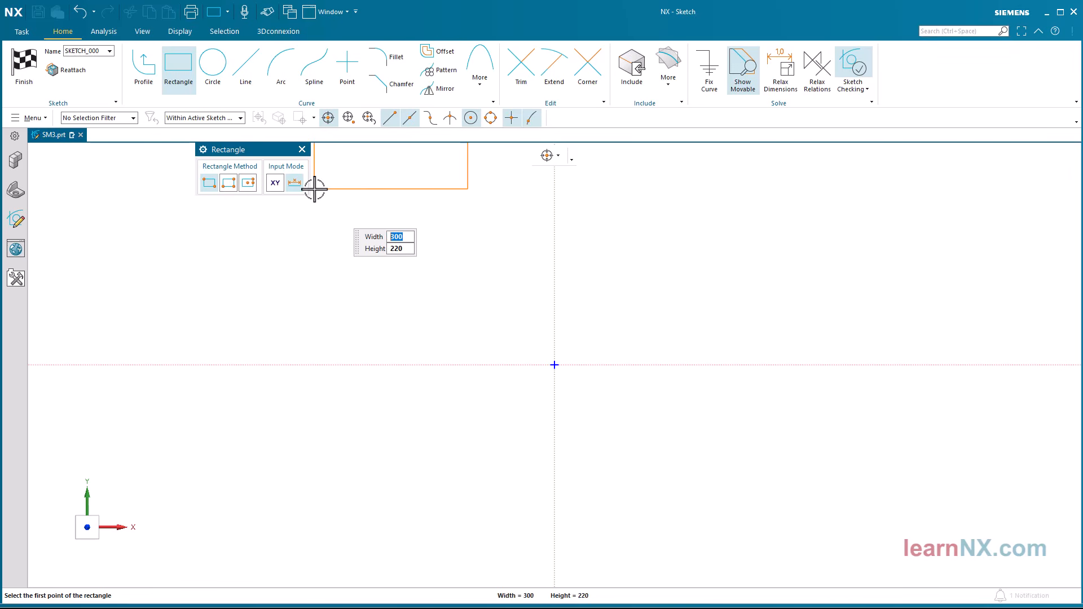
left_click(576, 399)
left_click(627, 339)
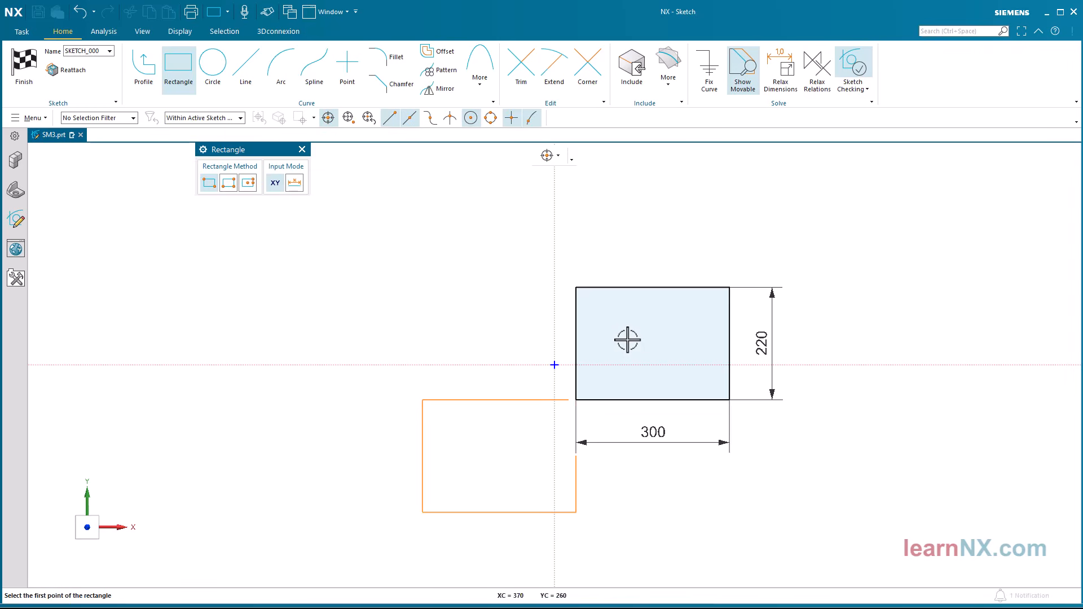
key("Escape")
Step: Move the rectangle so that the midpoint of its left edge lies on the sketch origin
key("ctrl+f")
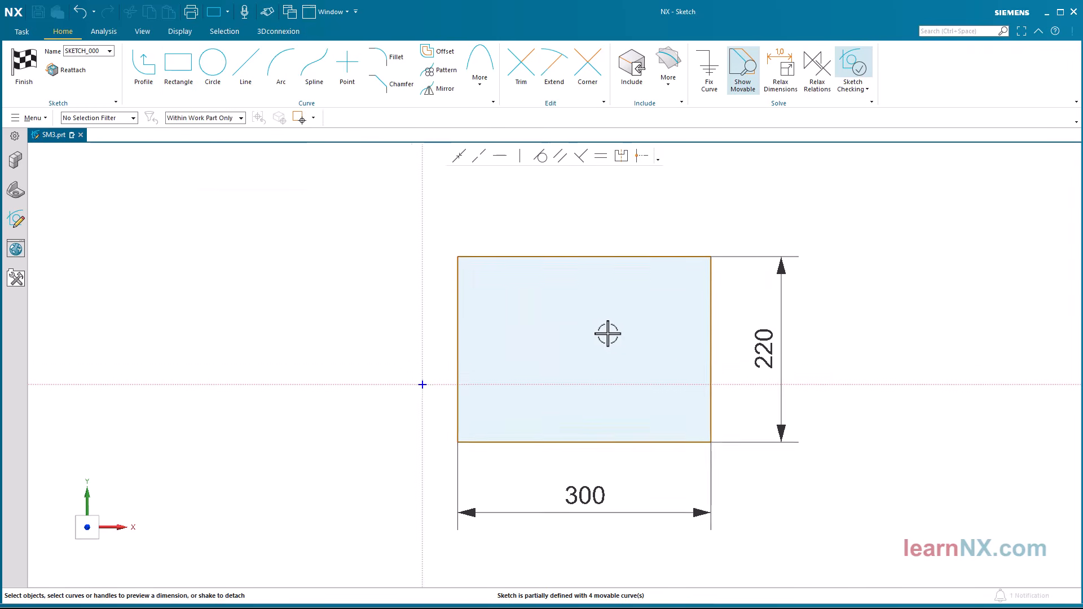
mouse_move(448, 331)
left_mouse_down()
mouse_move(448, 356)
mouse_move(412, 391)
left_mouse_up()
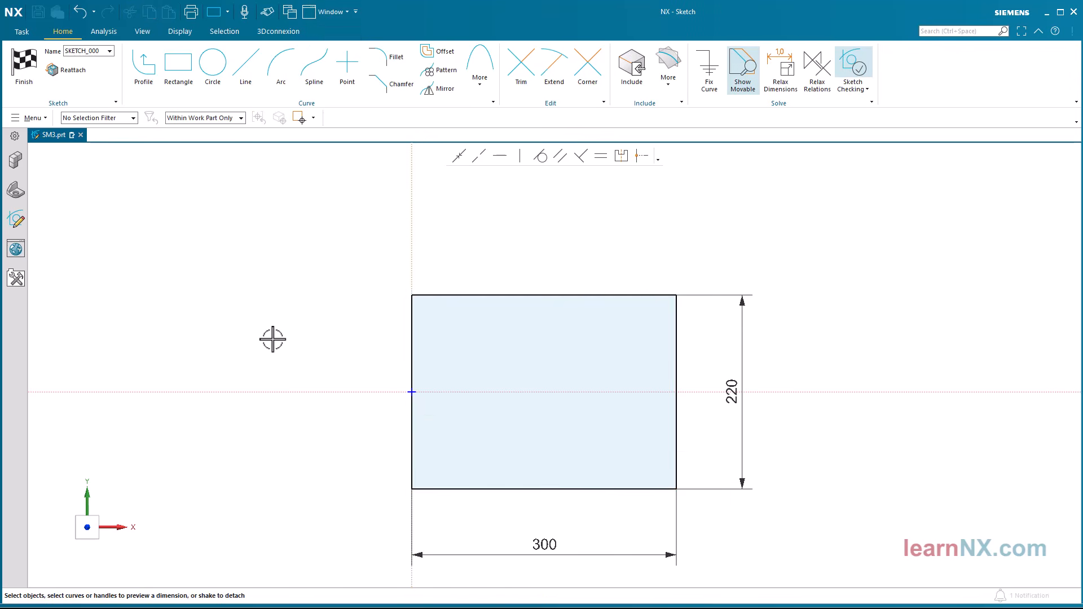
left_click(431, 295)
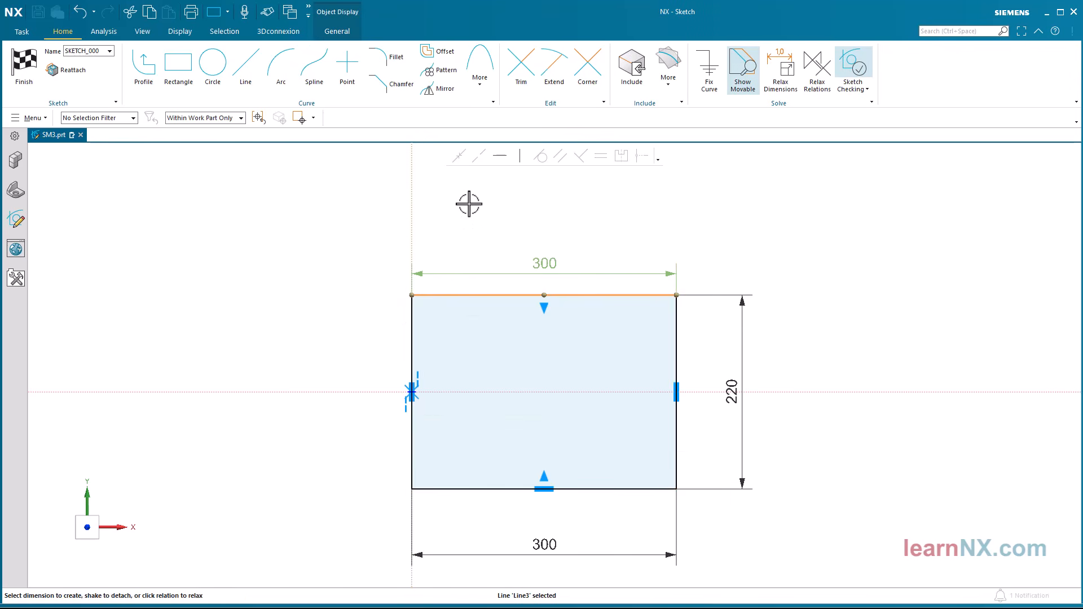
key("Escape")
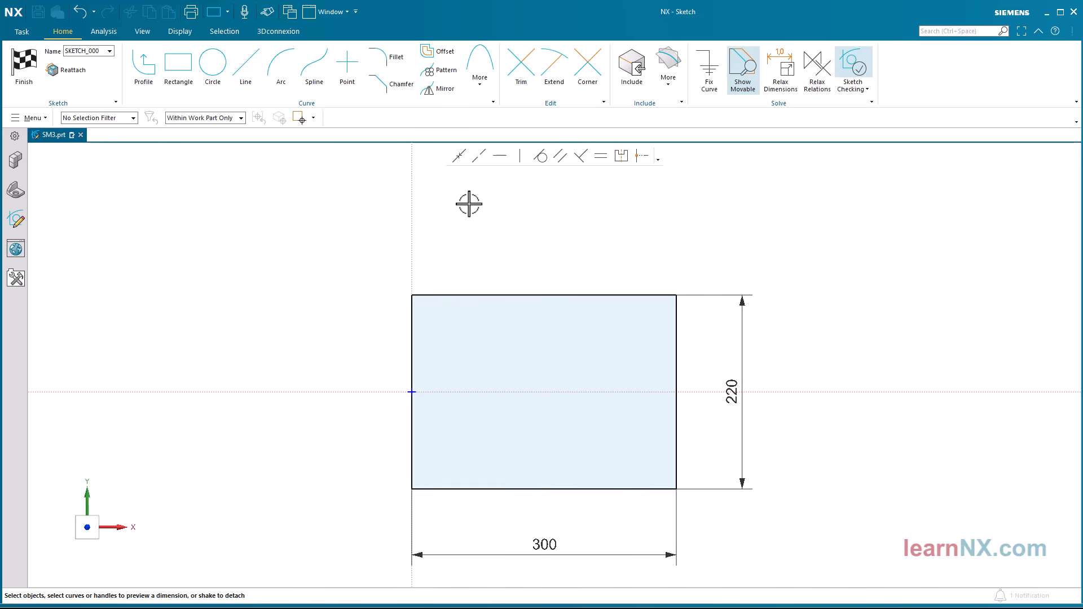
Step: Finish the sketch and create the base tab from the rectangle with a thickness of 1 mm
left_click(25, 85)
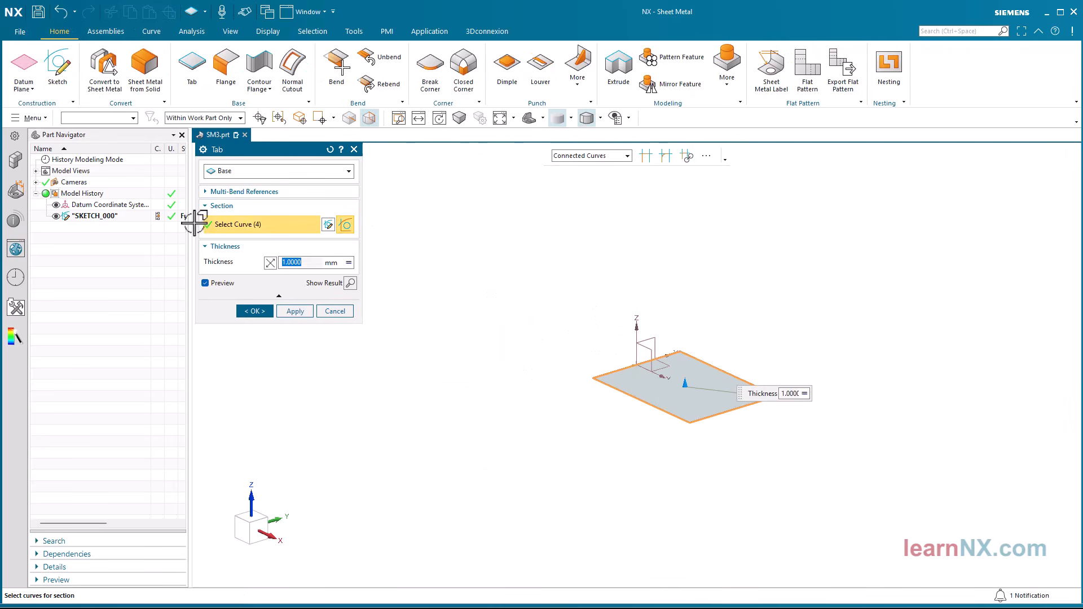
left_click(254, 312)
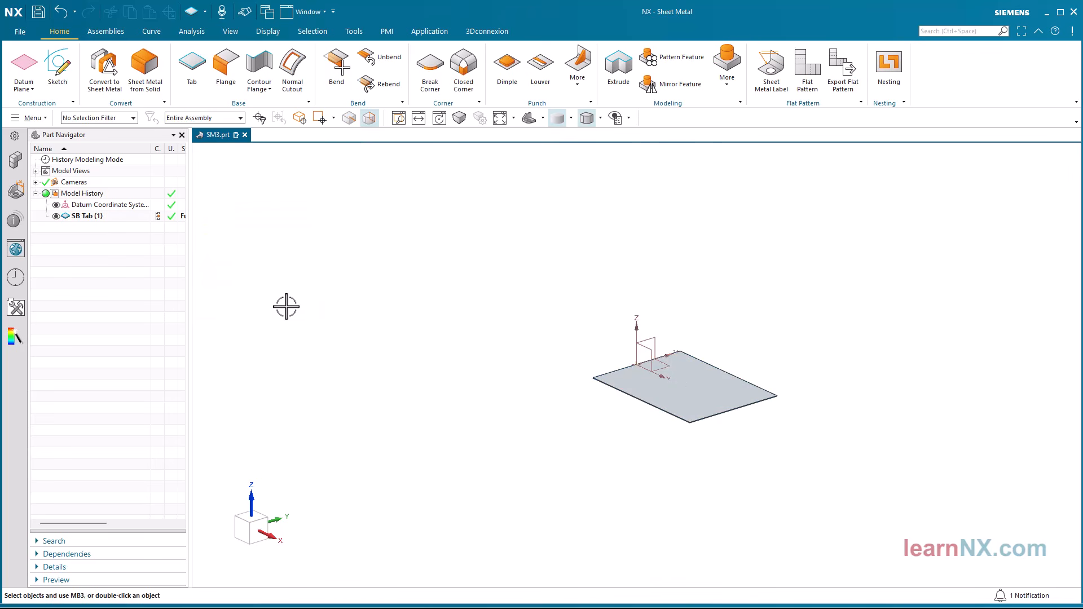
key("ctrl+f")
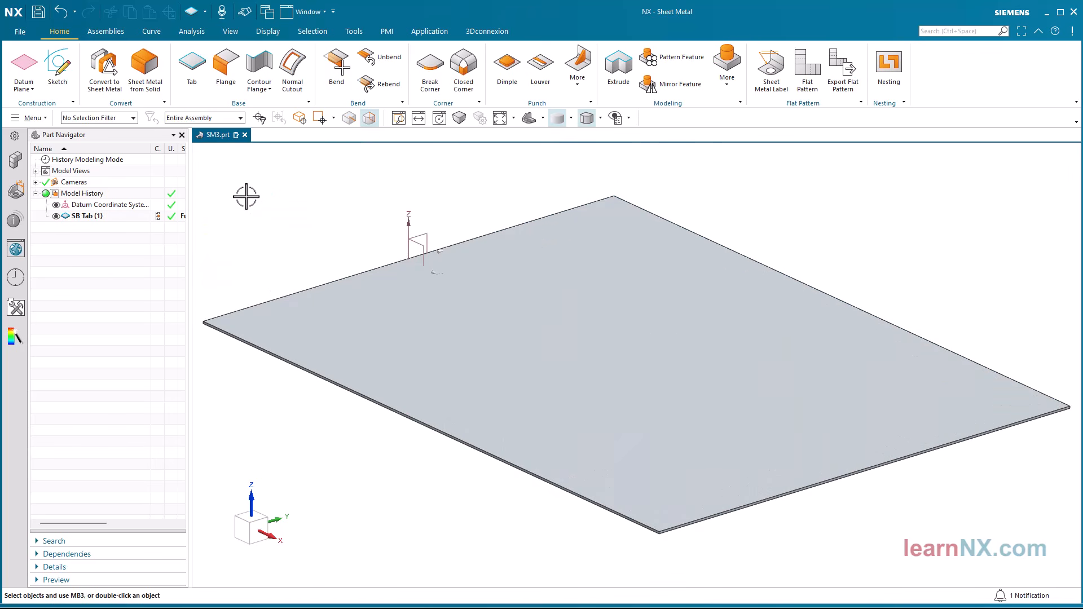
Step: Start a Bend feature and create the sketch for its bend line on the tab's upper face
key("End")
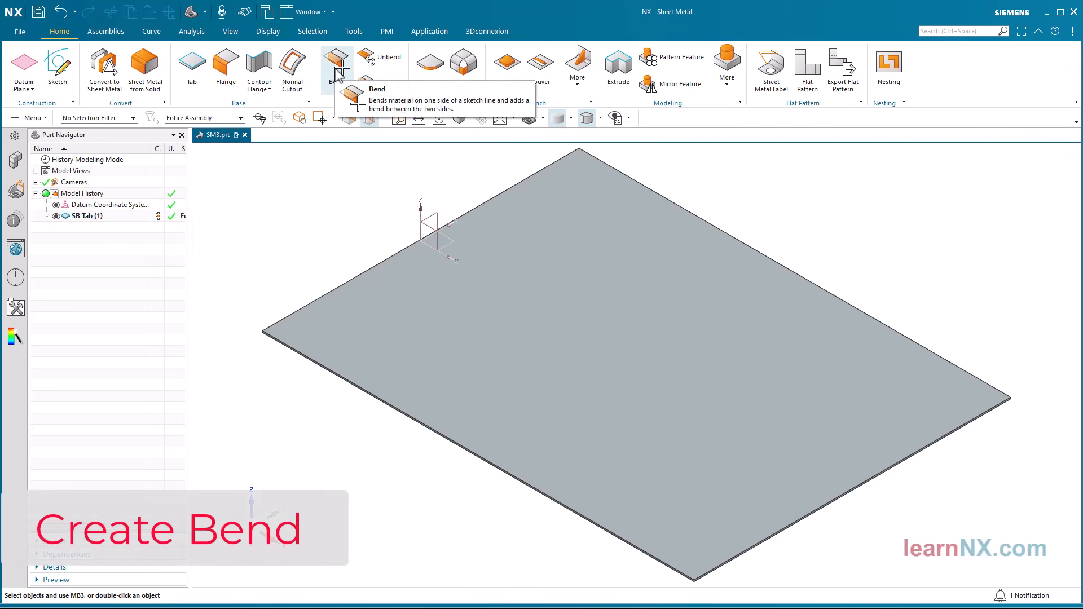
left_click(337, 69)
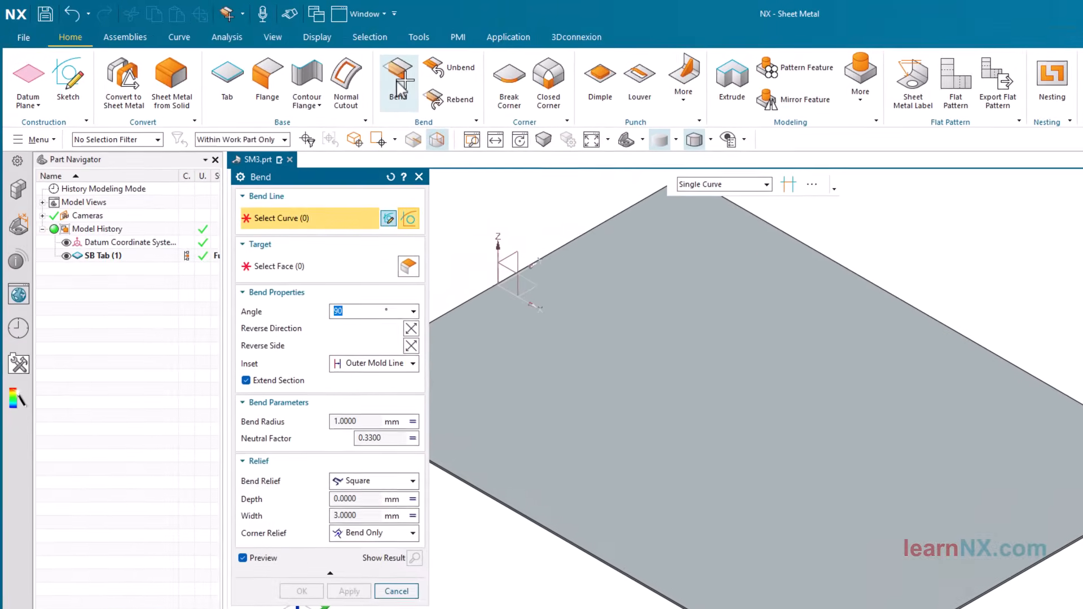
left_click(388, 219)
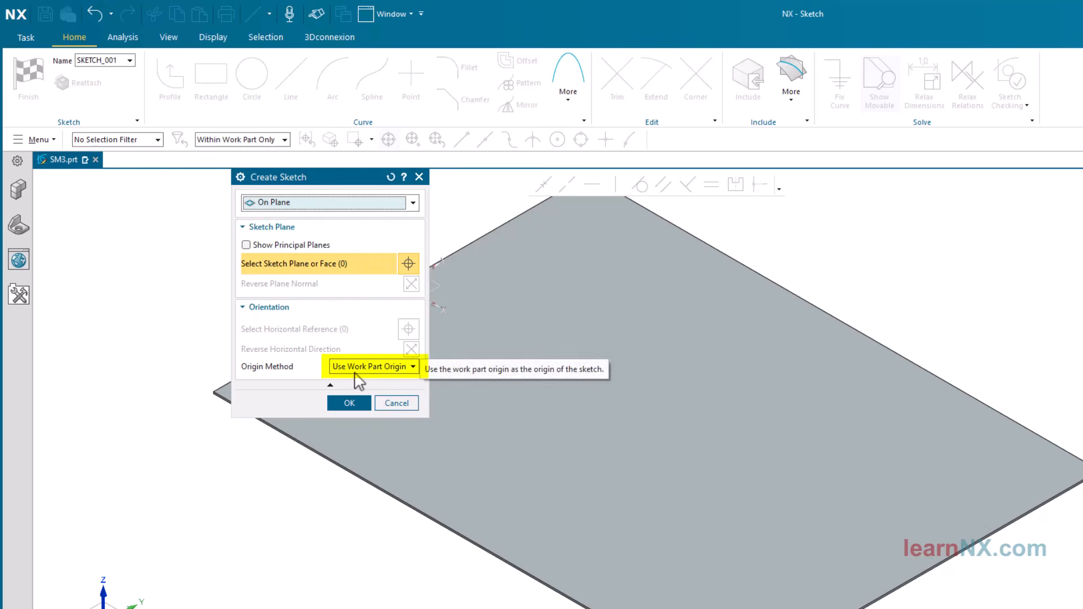
mouse_move(491, 451)
middle_mouse_down()
mouse_move(513, 464)
mouse_move(583, 467)
mouse_move(679, 542)
middle_mouse_up()
left_click(689, 543)
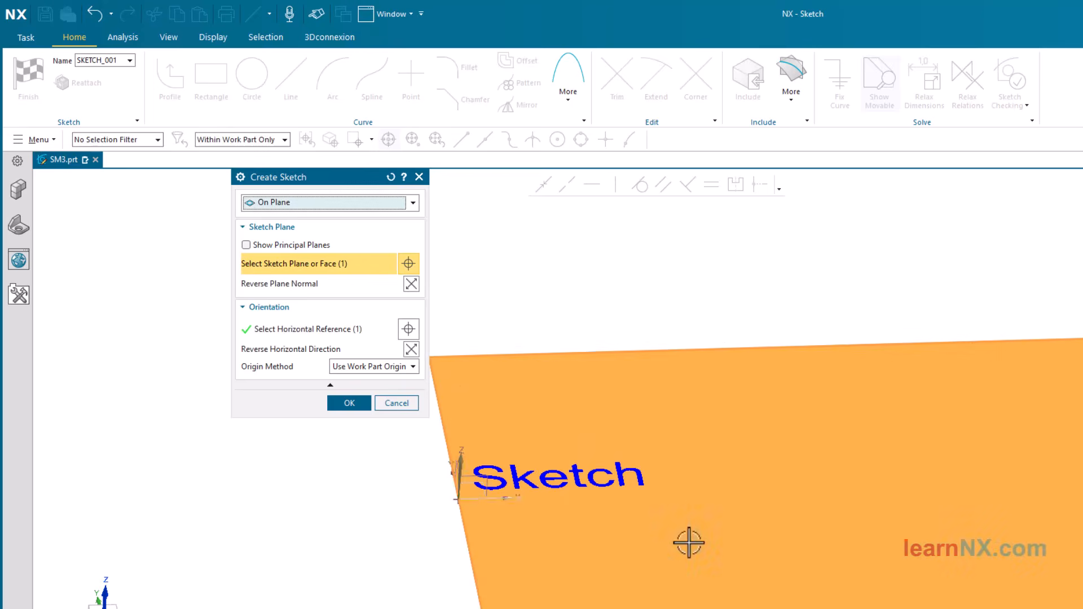
left_click(347, 404)
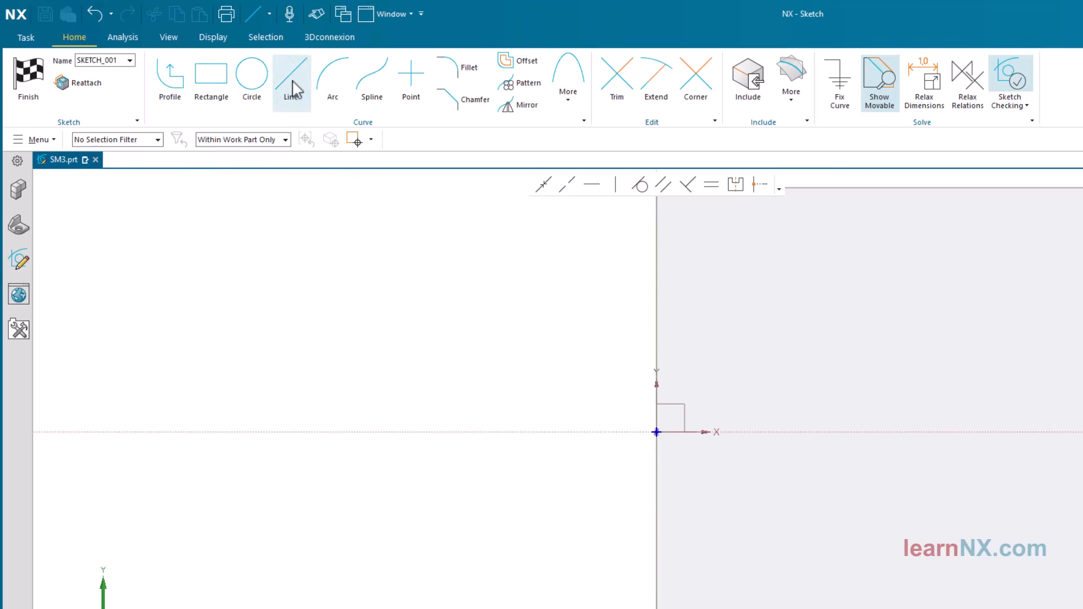
Step: Sketch a slanted bend line from the tab's lower edge, at 20° and starting 265 mm from the right edge, and finish the sketch
left_click(291, 84)
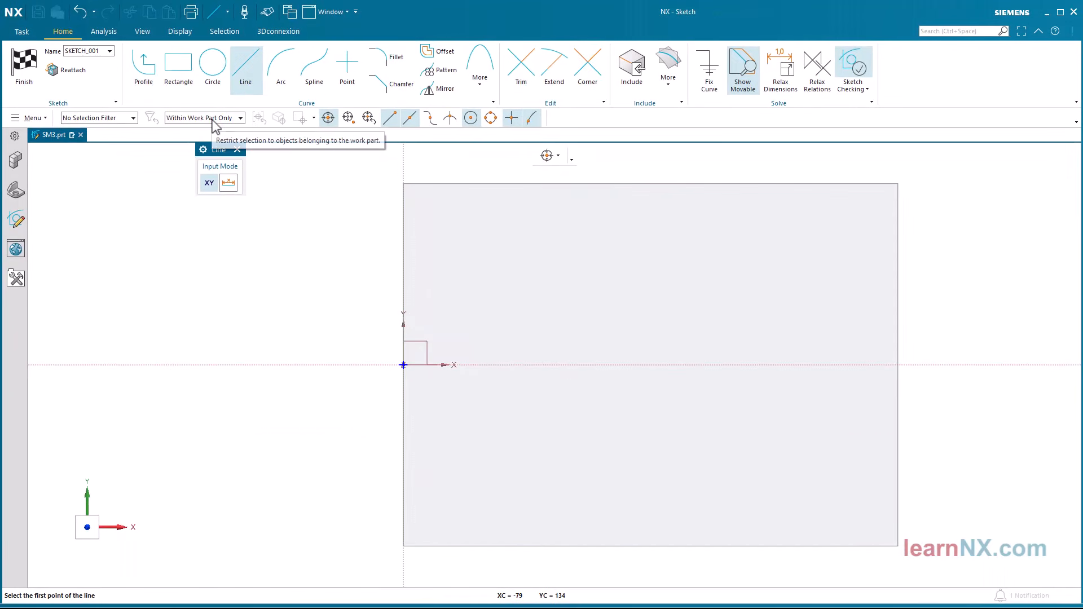
left_click(576, 546)
left_click(804, 476)
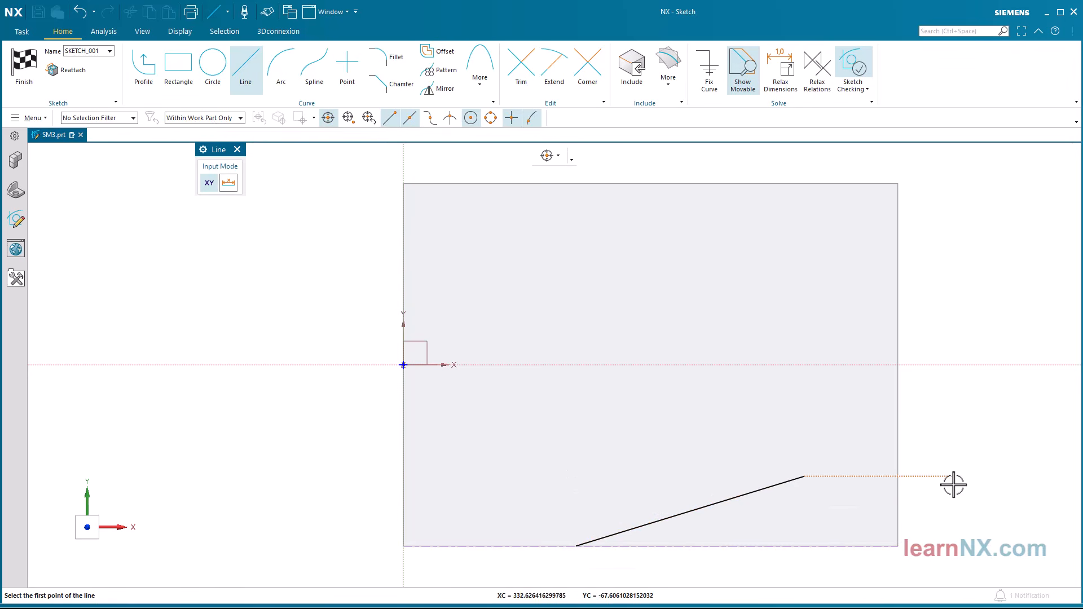
key("Escape")
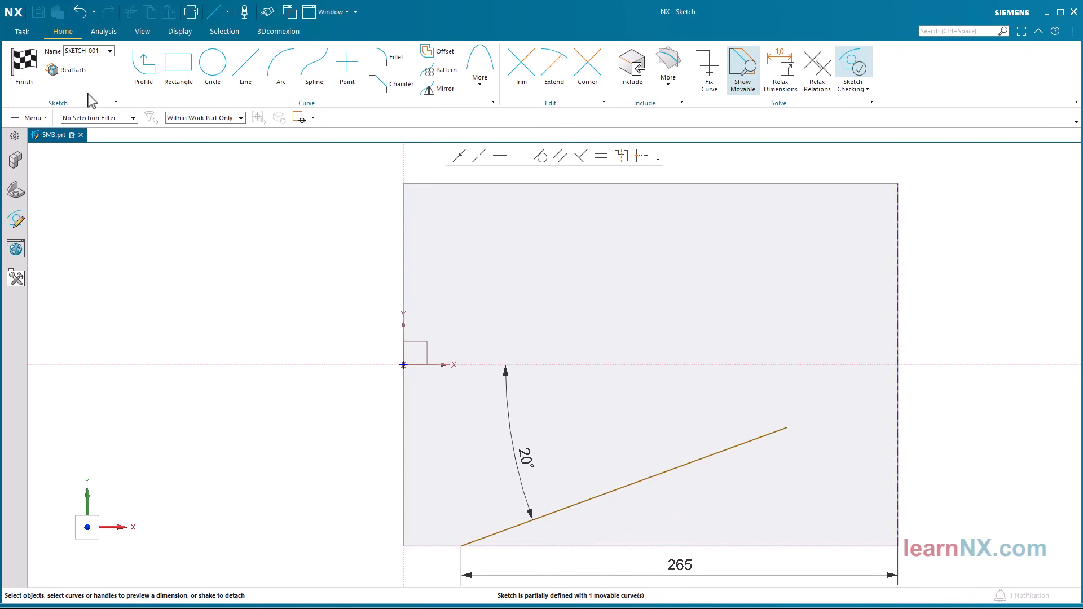
left_click(23, 69)
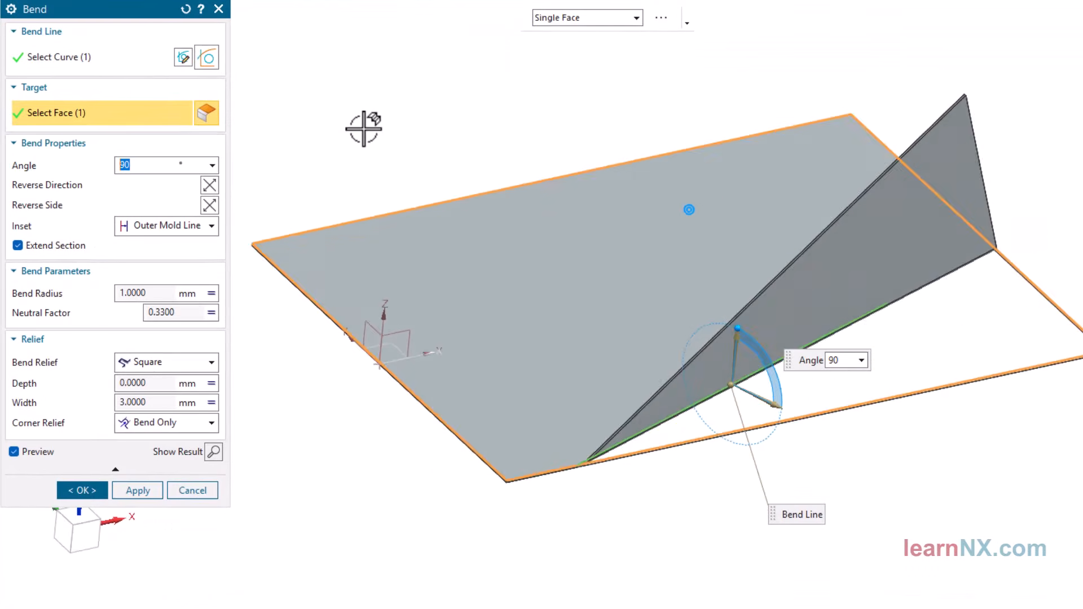
Step: Try the bend at a 48° angle, flipping its direction and side and restoring both
left_click_drag(768, 294, 797, 339)
middle_click_drag(898, 335, 947, 366)
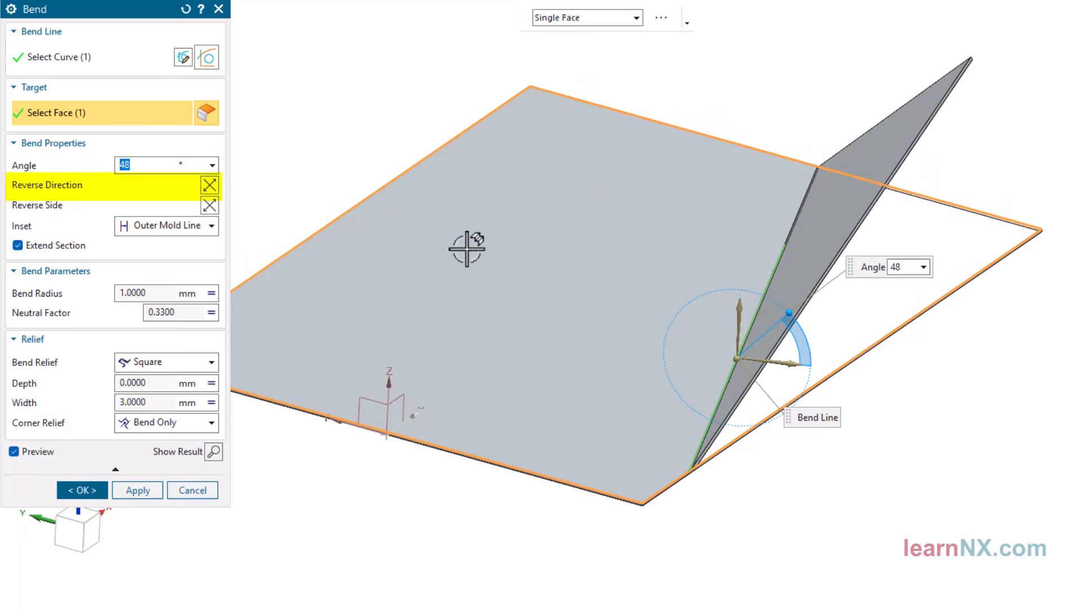
left_click(208, 187)
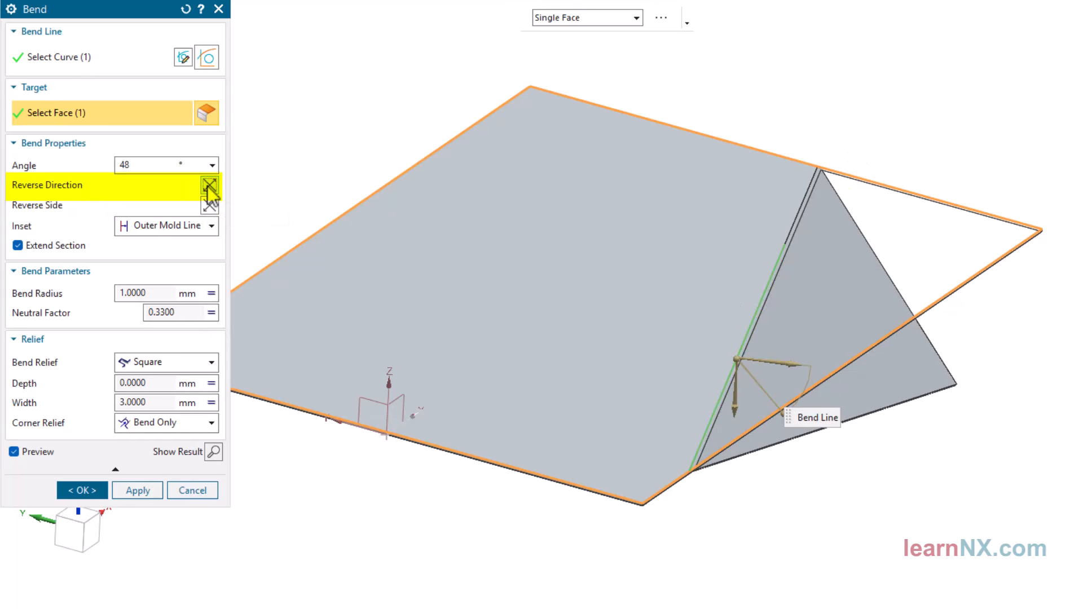
left_click(208, 186)
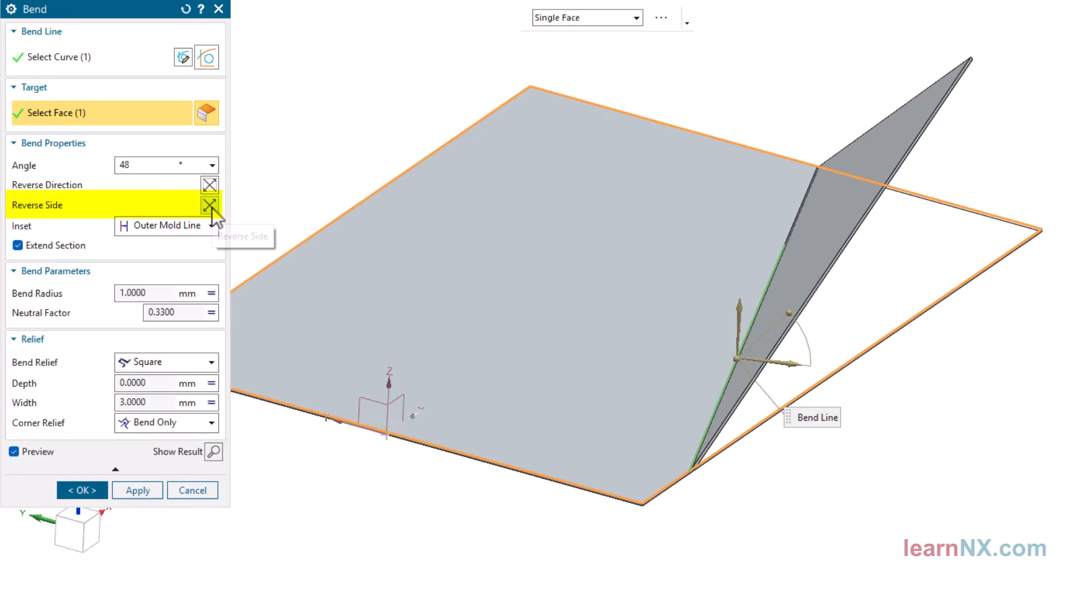
left_click(210, 205)
left_click(209, 205)
Step: Set the bend angle to 90°
key("Return")
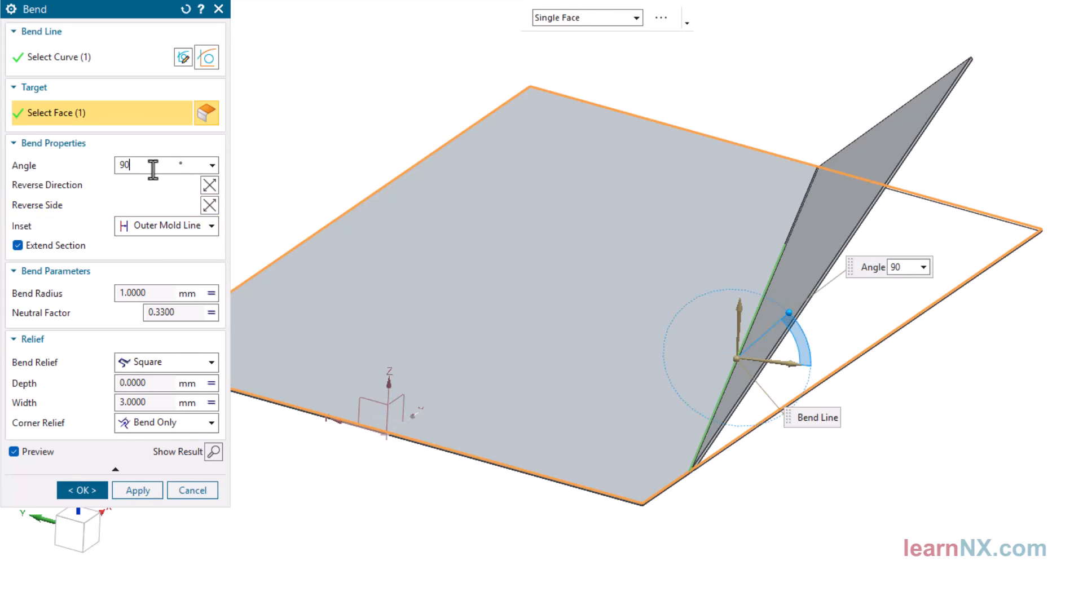
type("90")
key("Return")
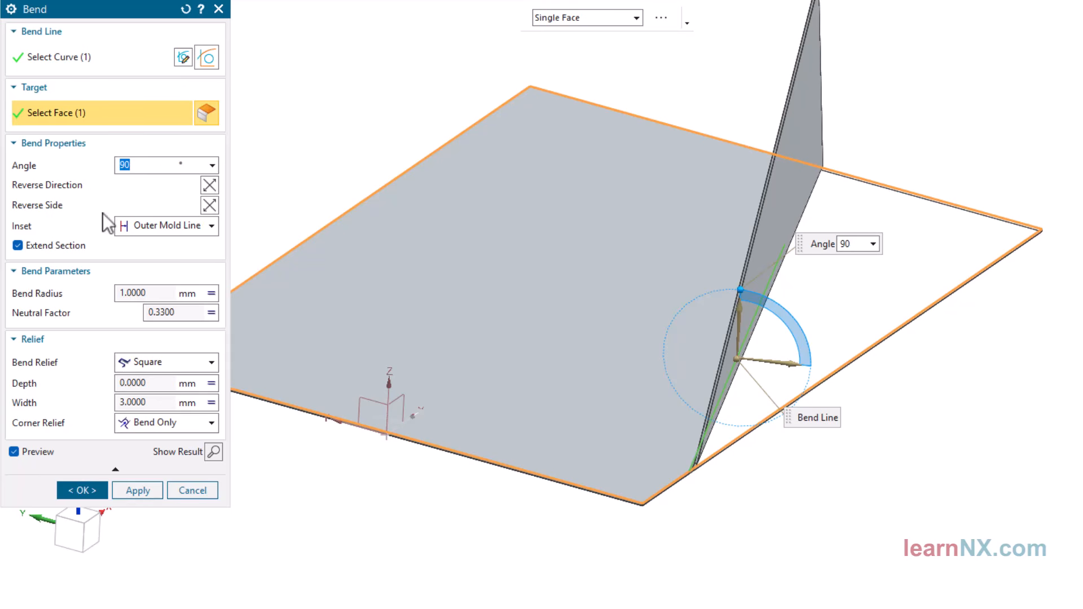
Step: Try the bend without Extend Section and restore the option
left_click(18, 247)
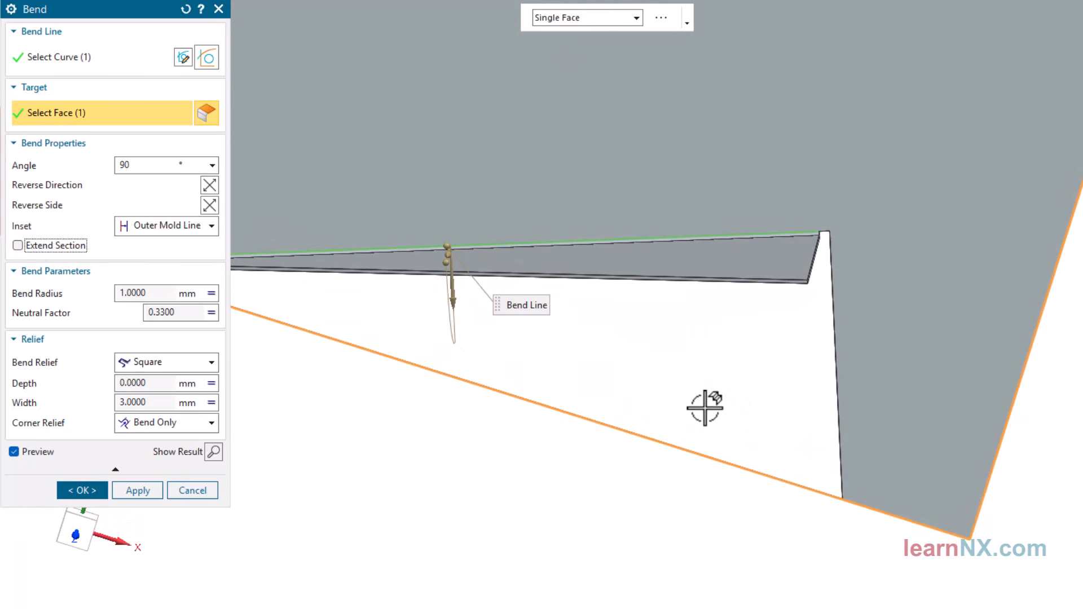
left_click(17, 246)
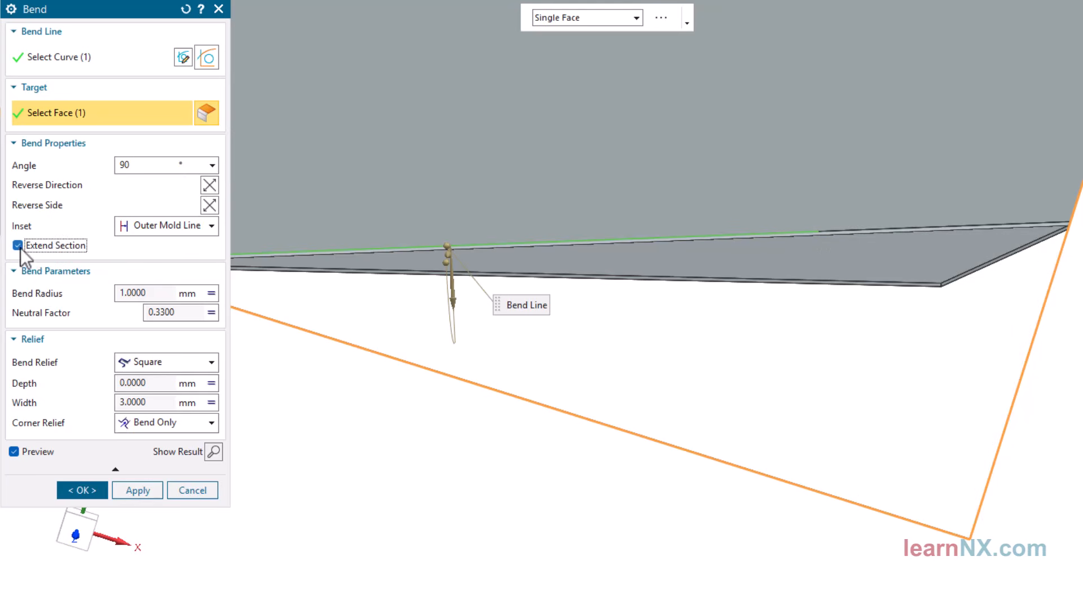
Step: Compare the Bend Center Line Profile, Inner Mold Line Profile, Material Inside and Material Outside insets at the bend's end
middle_click_drag(316, 432, 715, 458)
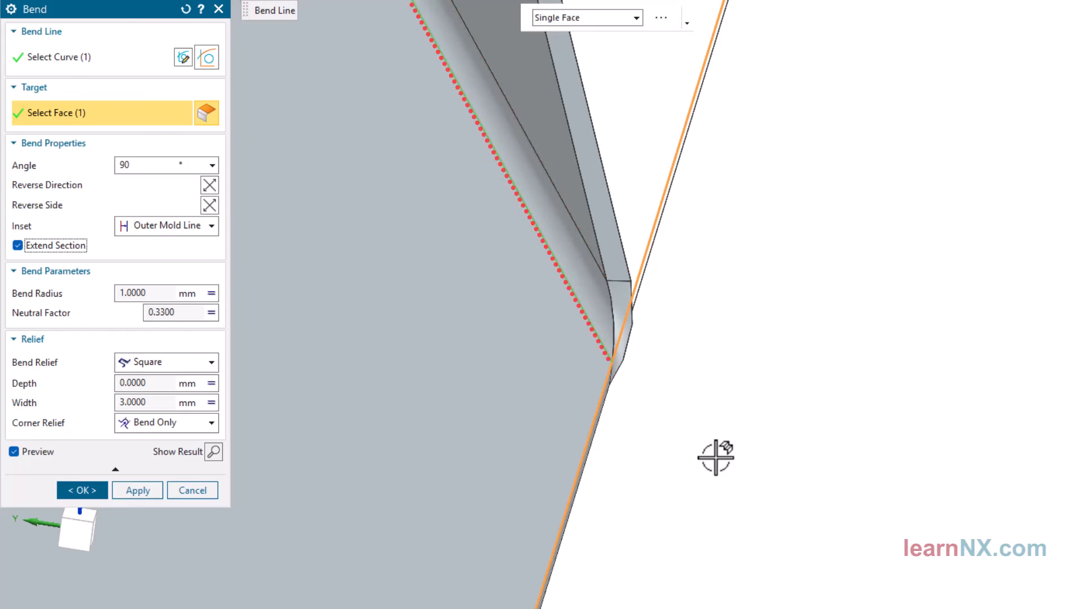
left_click(211, 227)
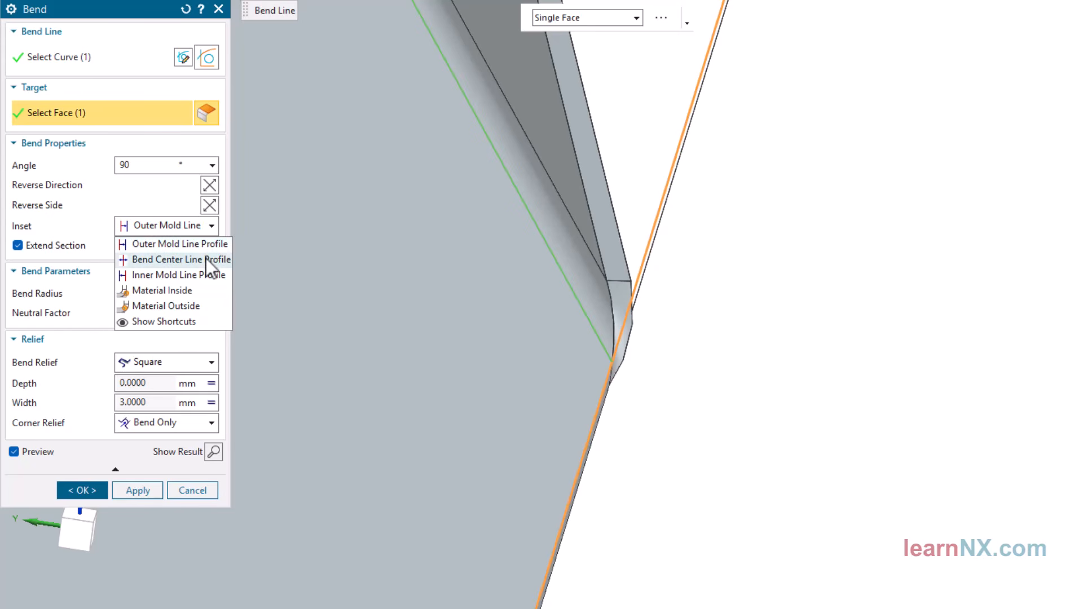
left_click(205, 259)
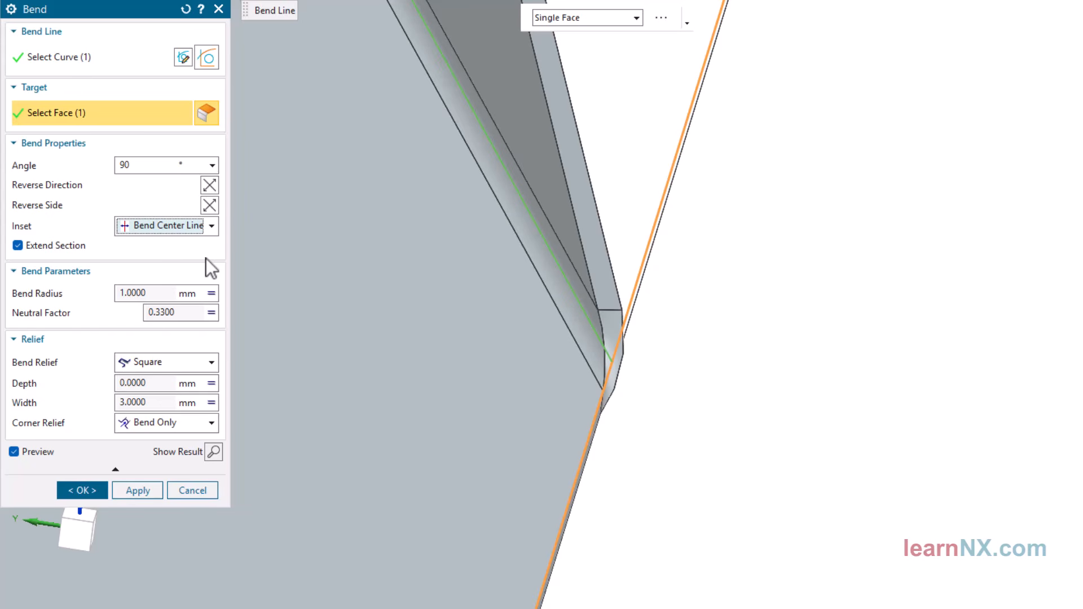
left_click(212, 227)
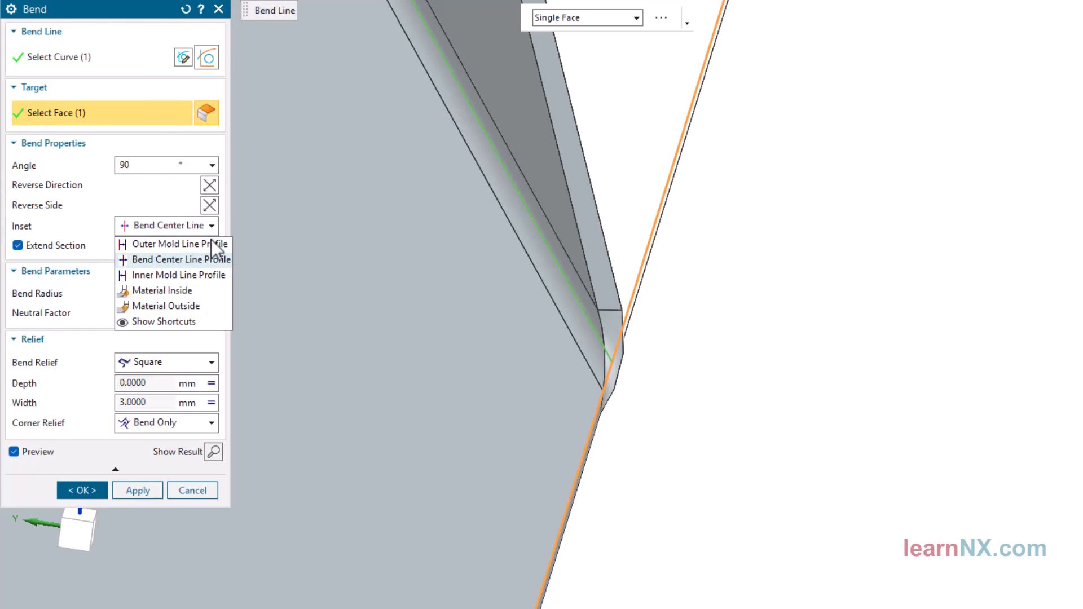
left_click(205, 274)
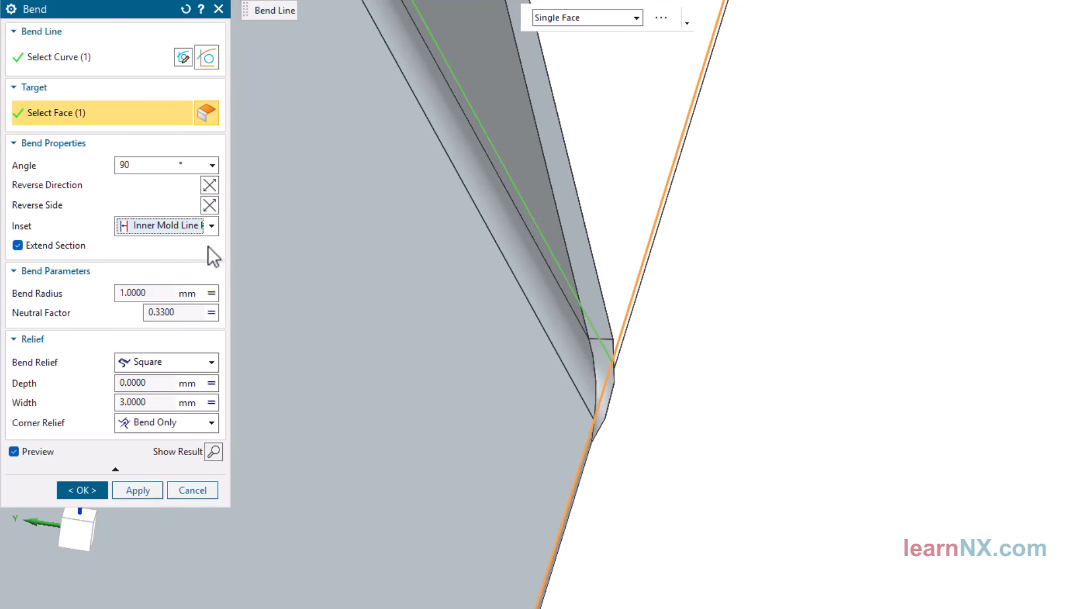
left_click(212, 227)
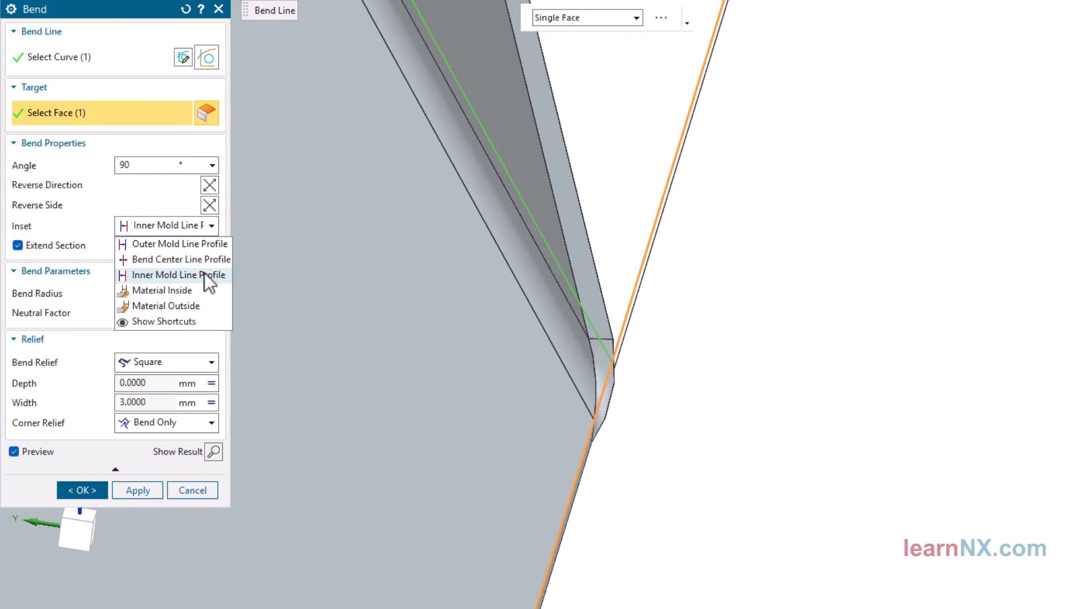
left_click(198, 291)
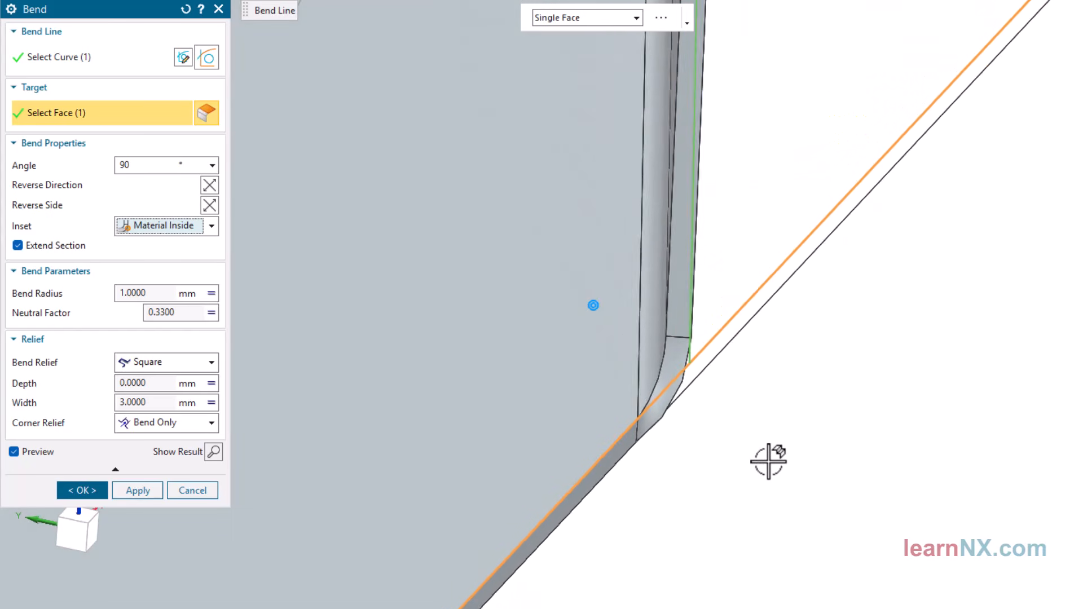
left_click(212, 228)
left_click(198, 307)
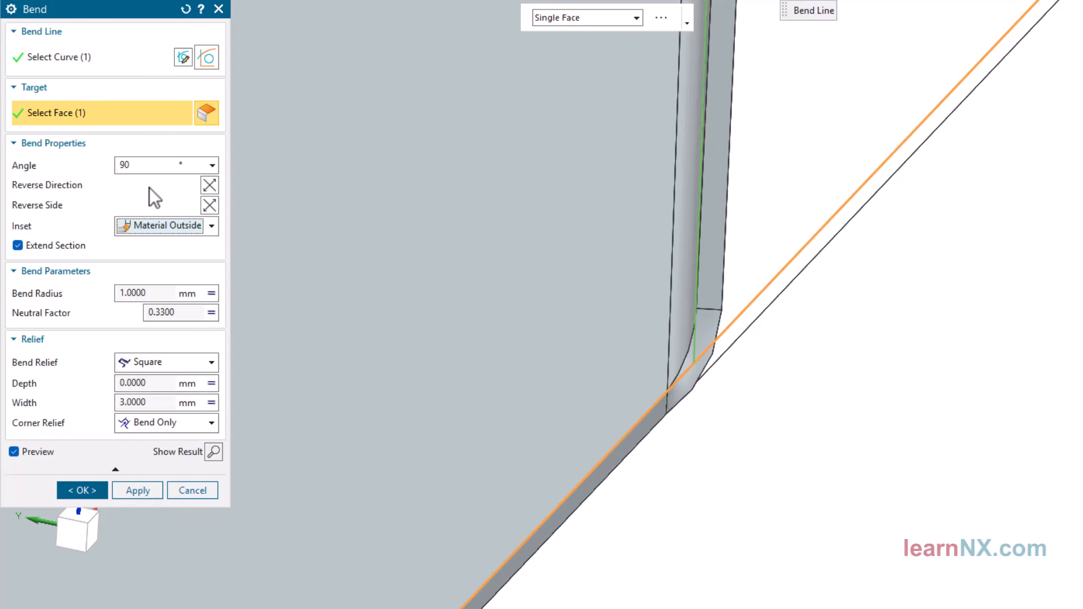
Step: Set the inset to Outer Mold Line Profile and create the slanted bend
left_click(212, 232)
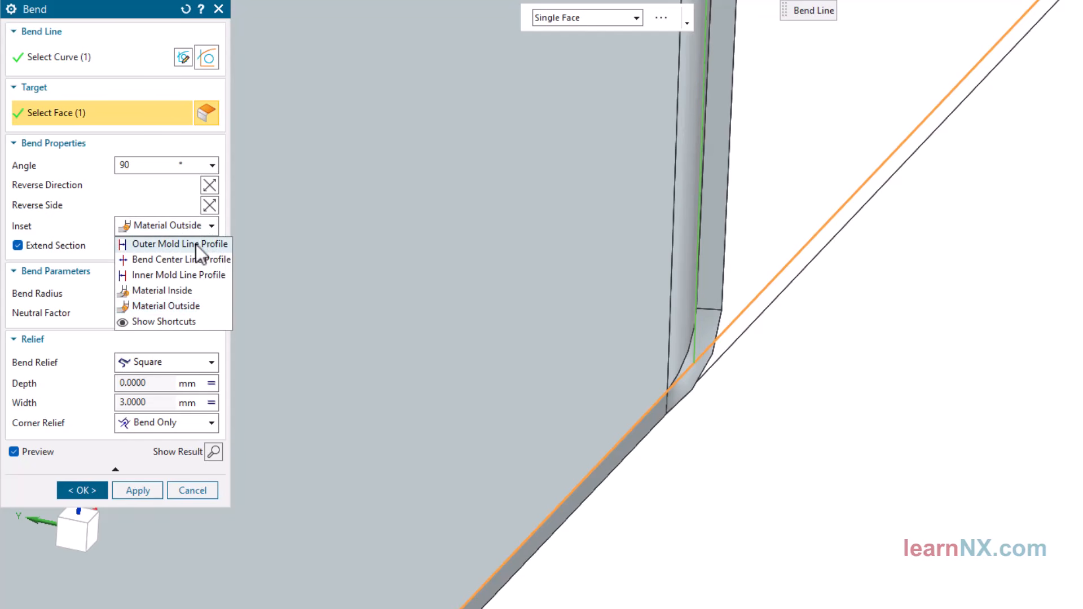
left_click(198, 246)
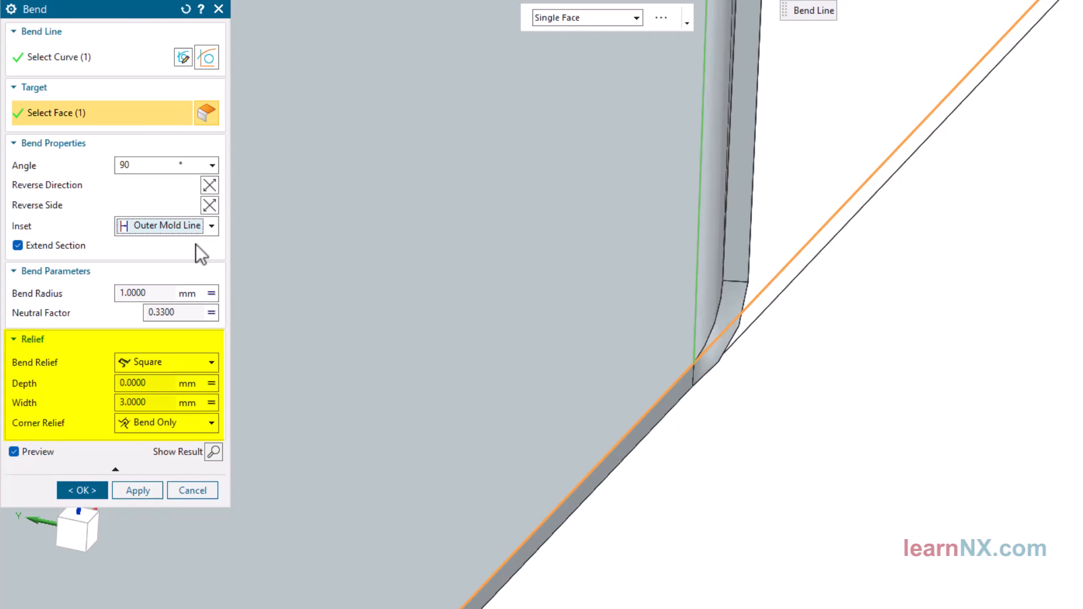
left_click(88, 490)
key("ctrl+f")
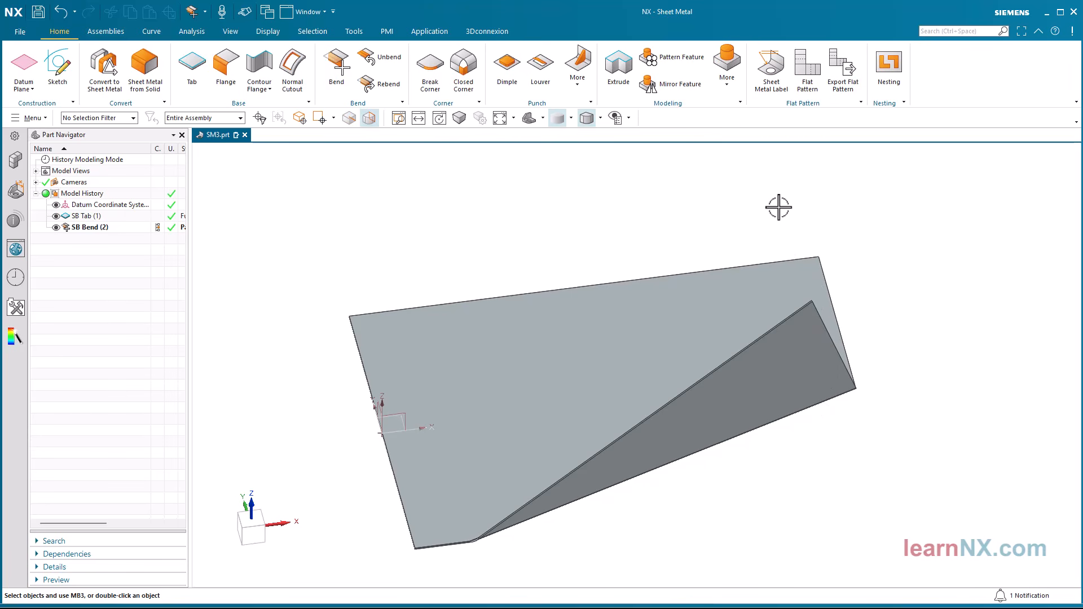
Step: Mirror the slanted bend about the XZ plane of the datum coordinate system
left_click(690, 85)
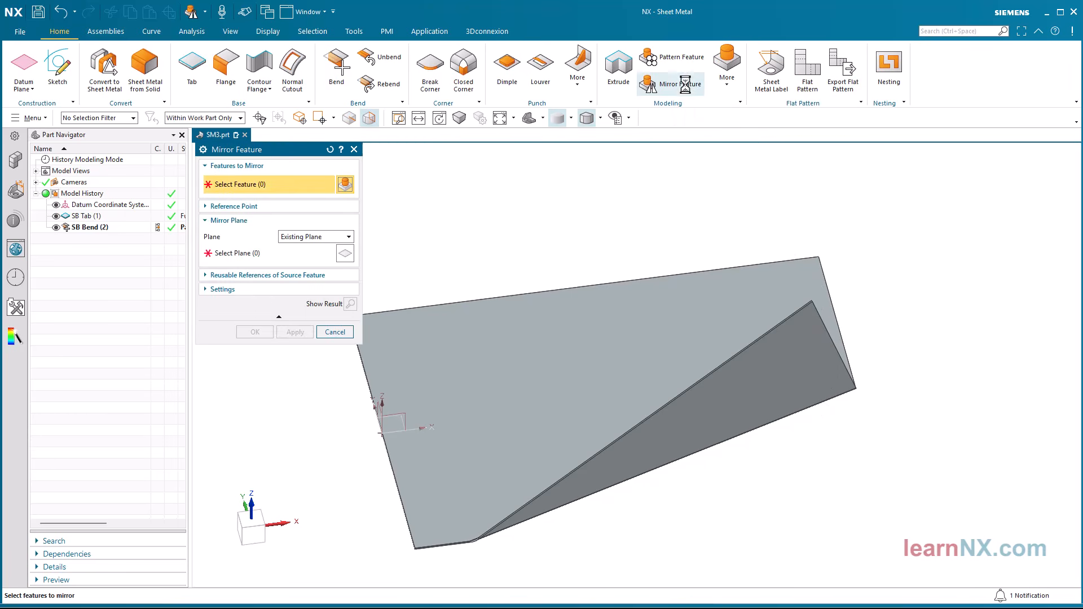
left_click(89, 227)
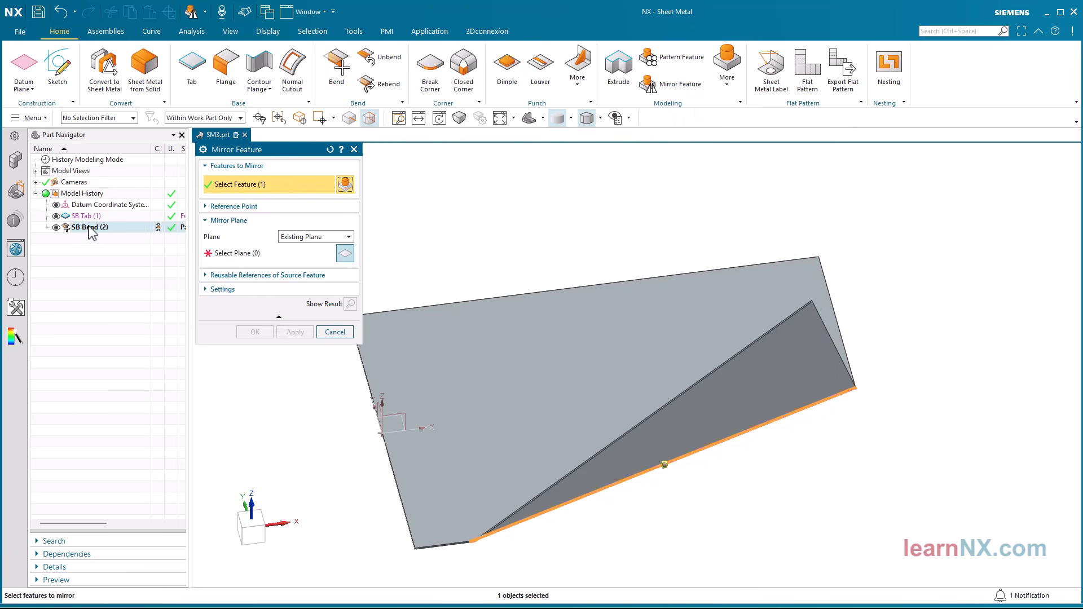
left_click(240, 257)
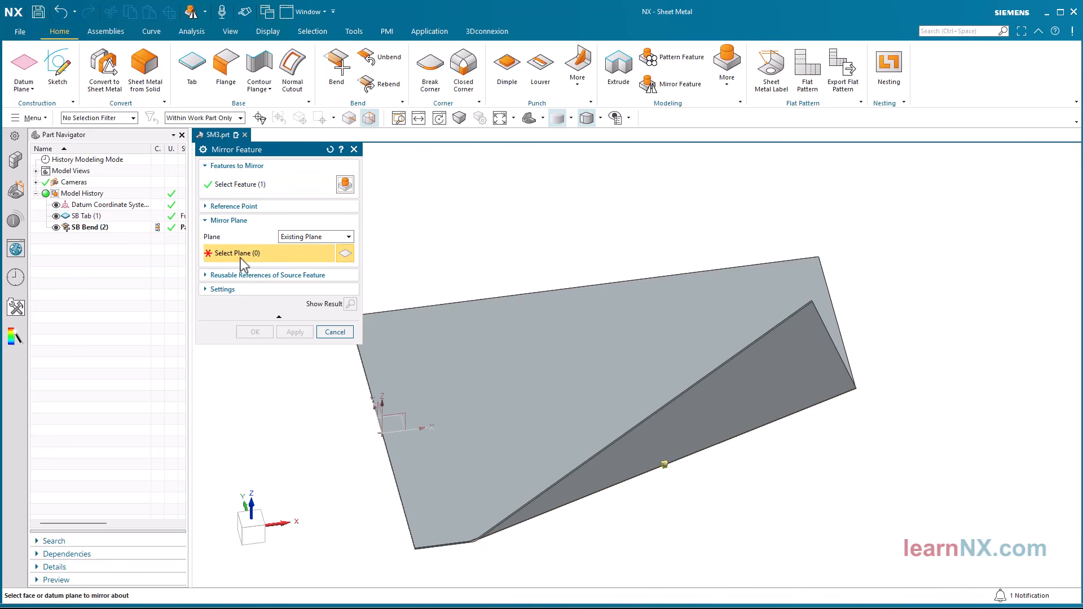
left_click(406, 413)
left_click(254, 332)
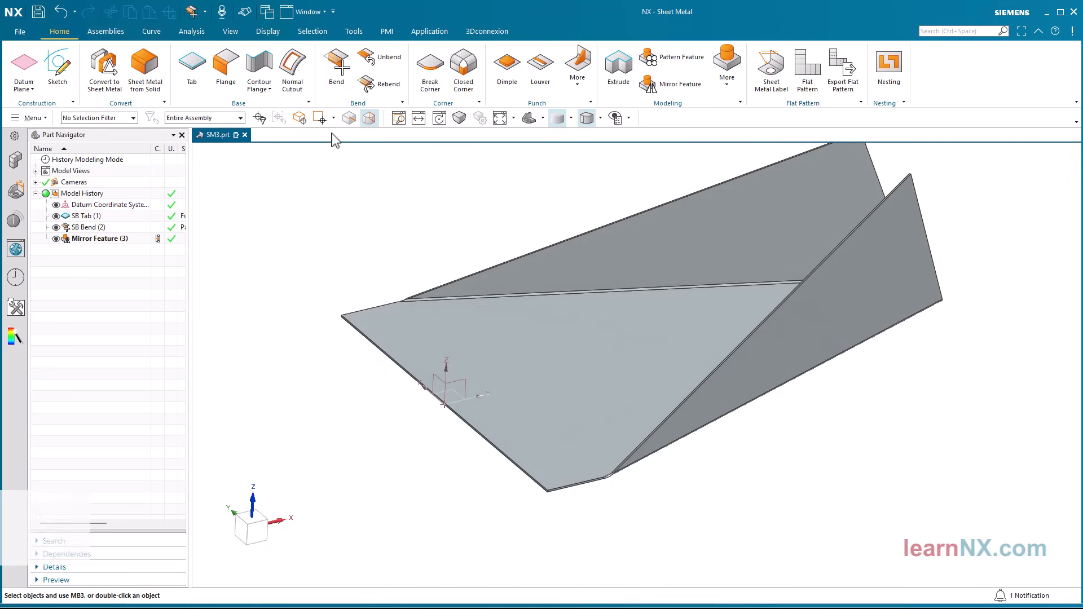
Step: Start another Bend feature and create the sketch for its bend line on the tab's upper face
left_click(338, 70)
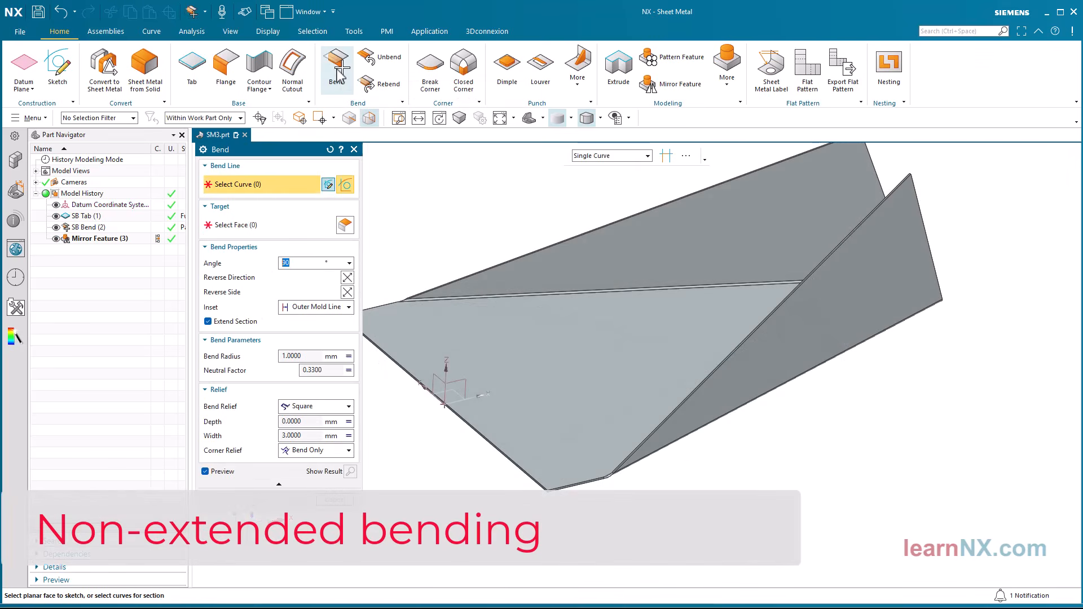
left_click(328, 185)
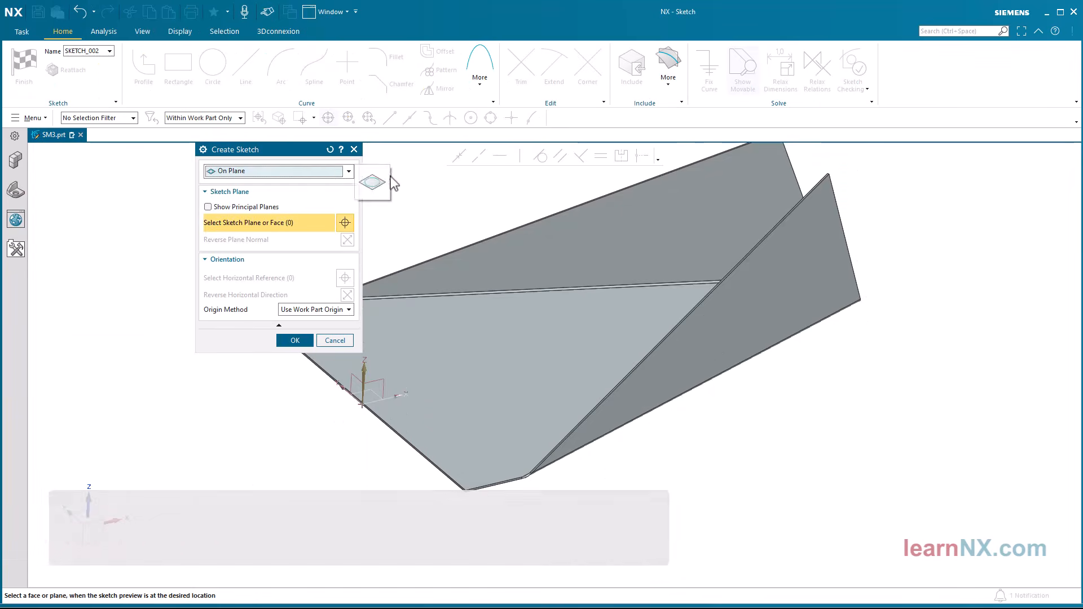
left_click(470, 314)
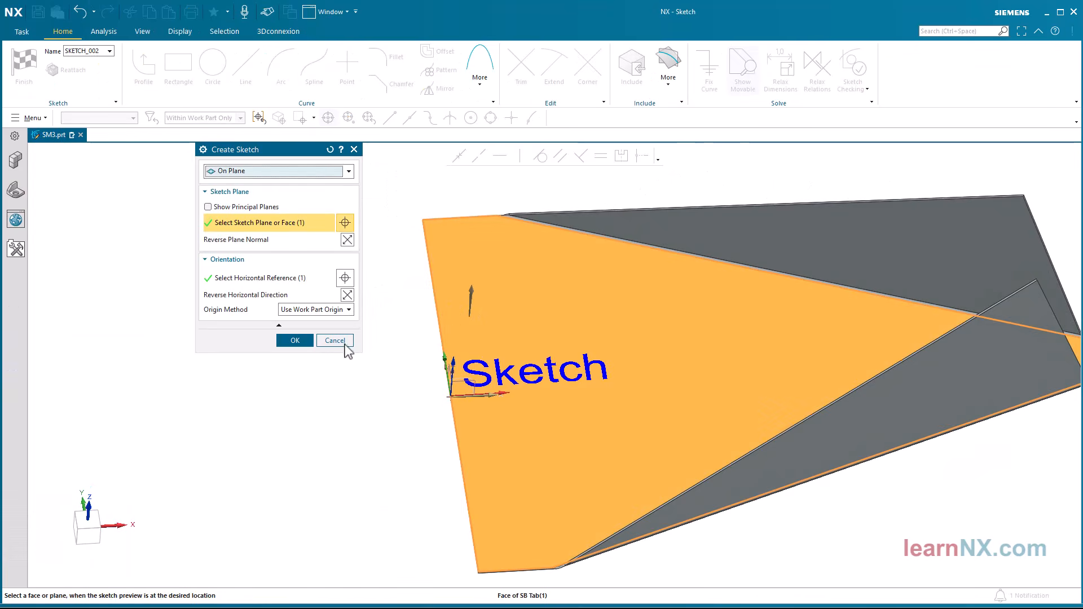
left_click(295, 340)
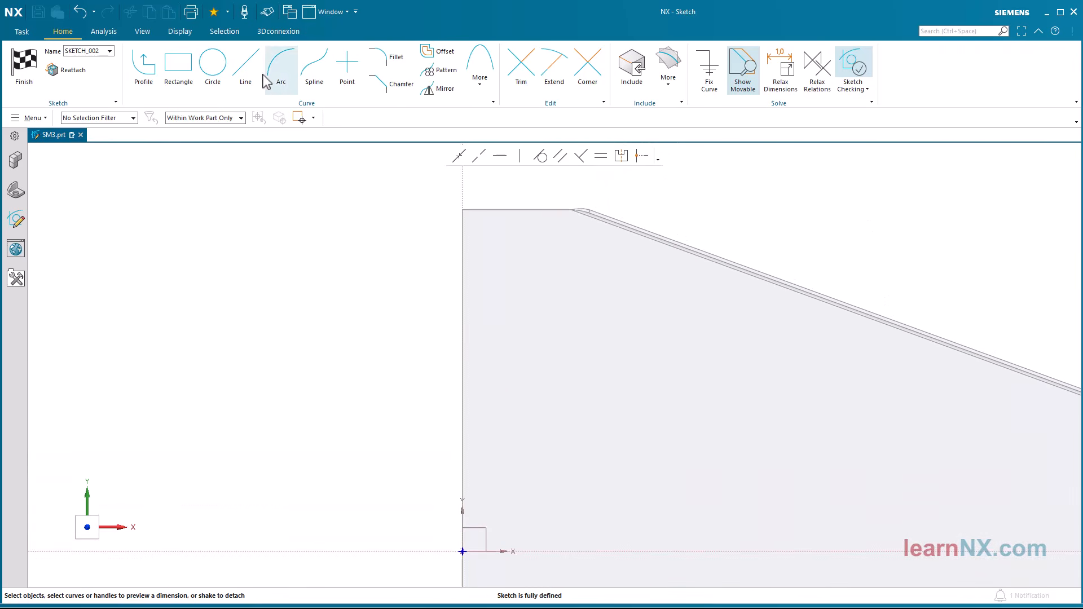
Step: Sketch a vertical bend line about 30 mm long inside the tab near its left edge, and finish the sketch
key("l")
left_click(527, 347)
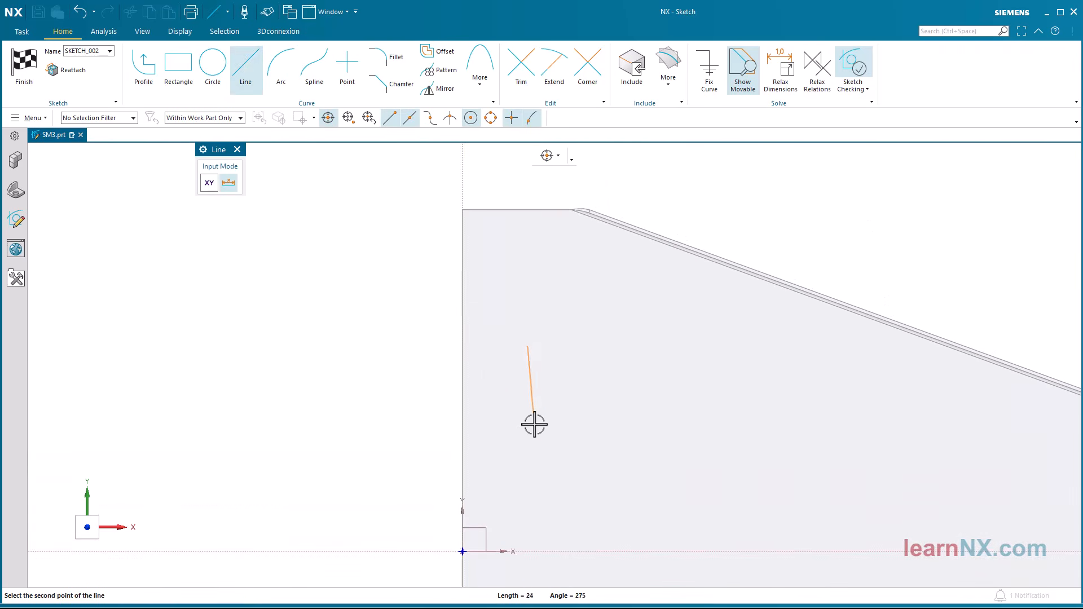
left_click(528, 441)
key("Escape")
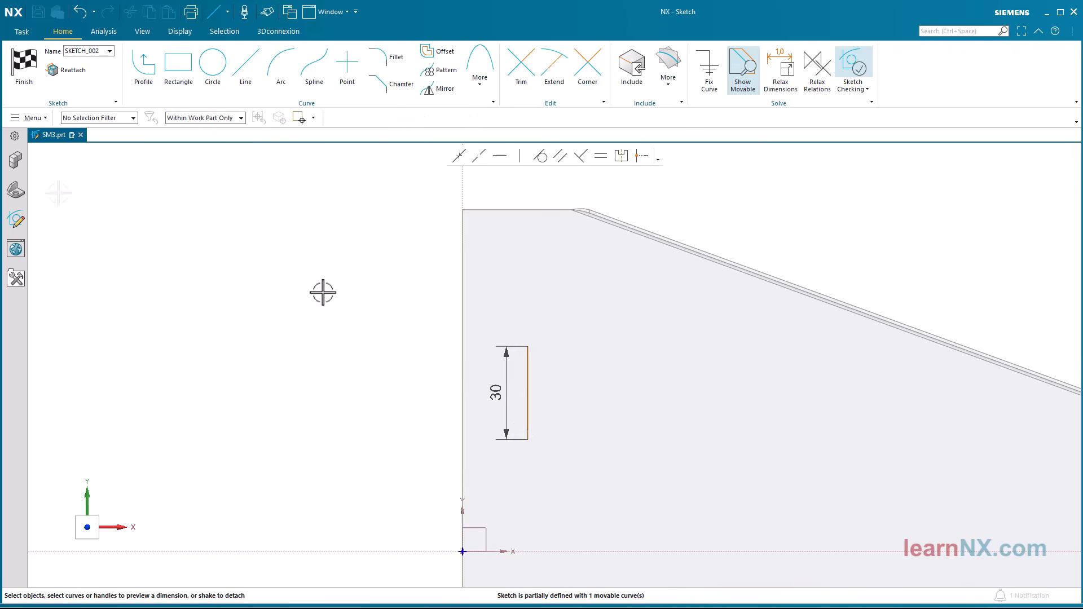
left_click(24, 70)
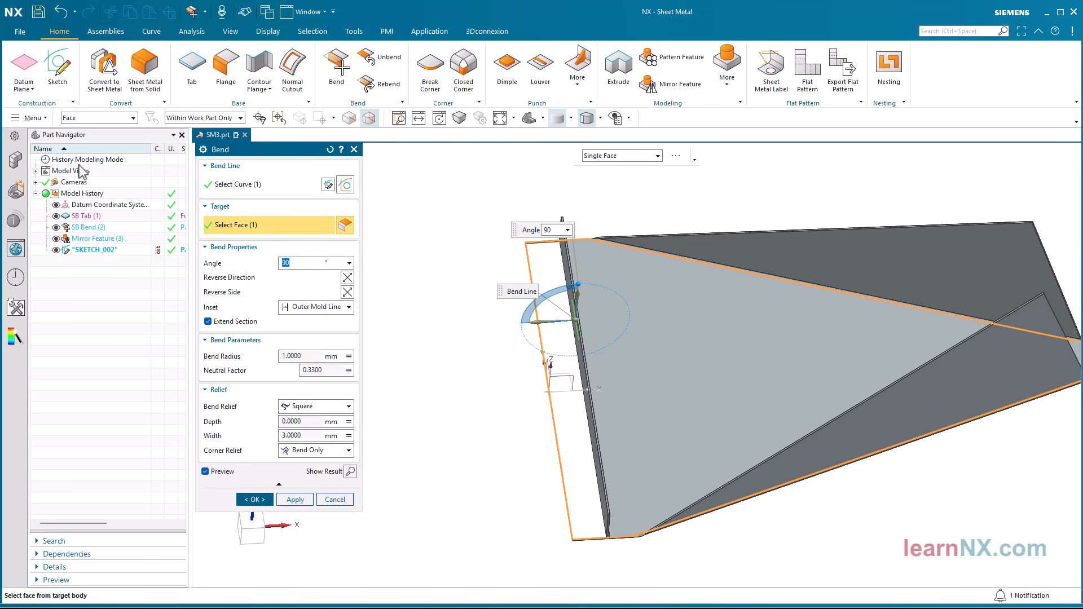
Step: Turn off Extend Section so the new bend covers only the length of its sketched line
left_click(207, 322)
middle_click_drag(392, 288, 391, 286)
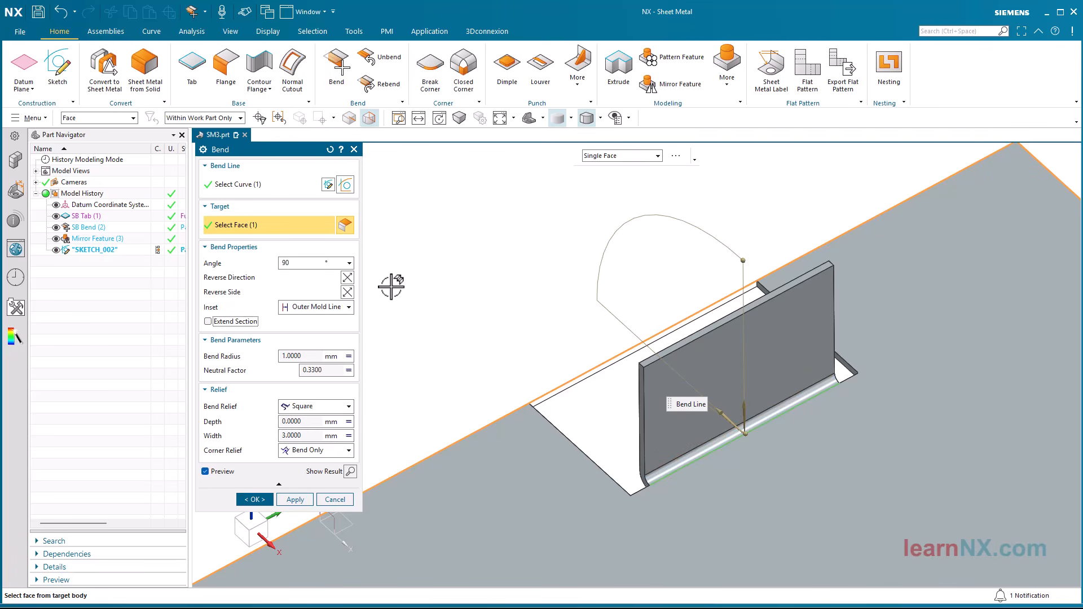
Step: Compare the None, Round and Square bend reliefs on the short bend, and set the relief to Round
left_click(348, 407)
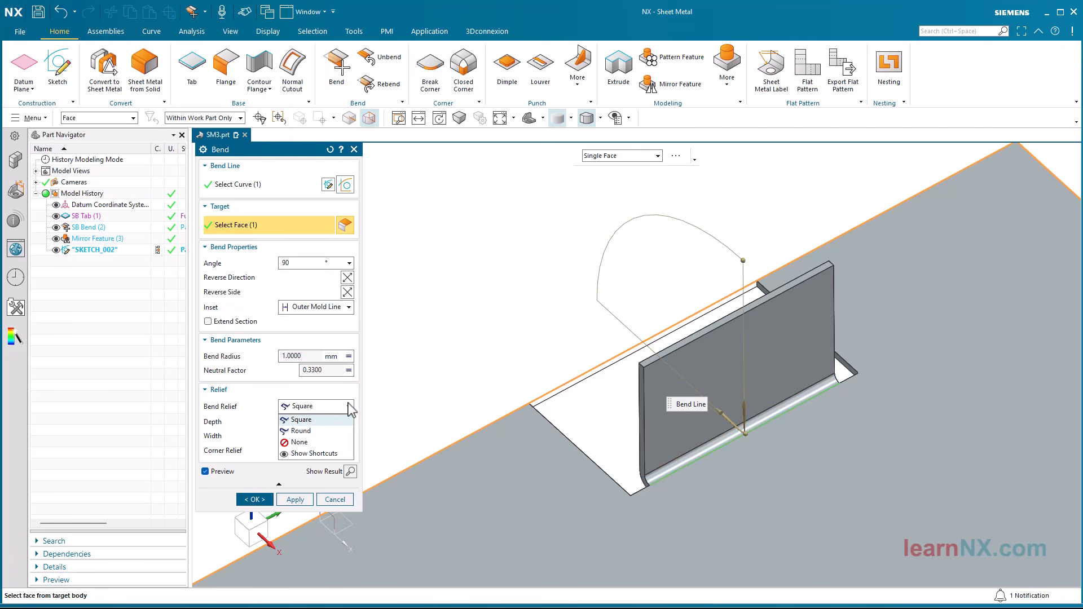
left_click(328, 444)
left_click(349, 406)
left_click(333, 431)
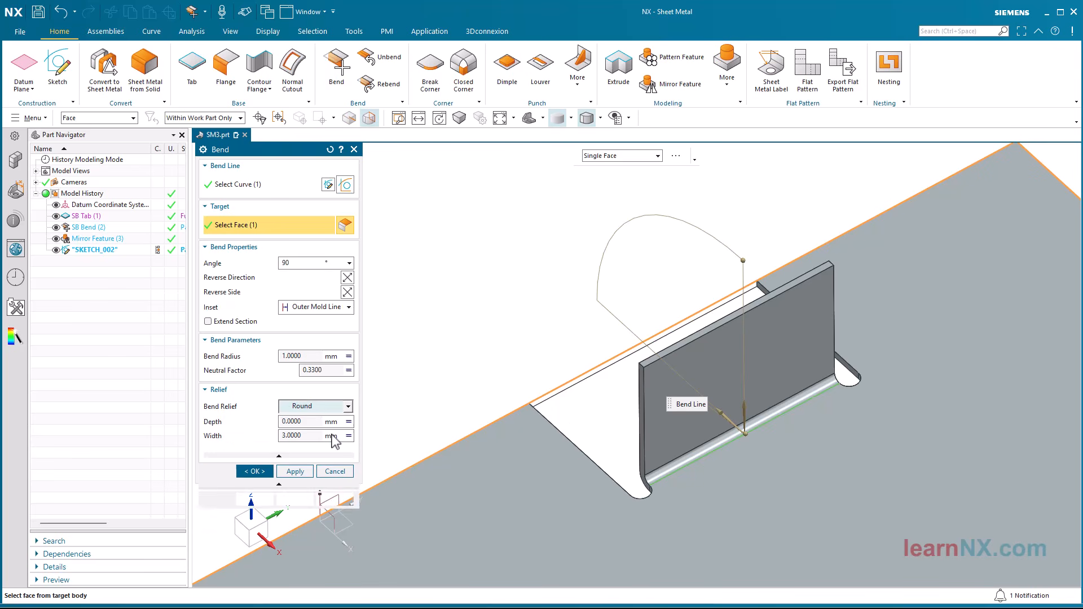
left_click(339, 407)
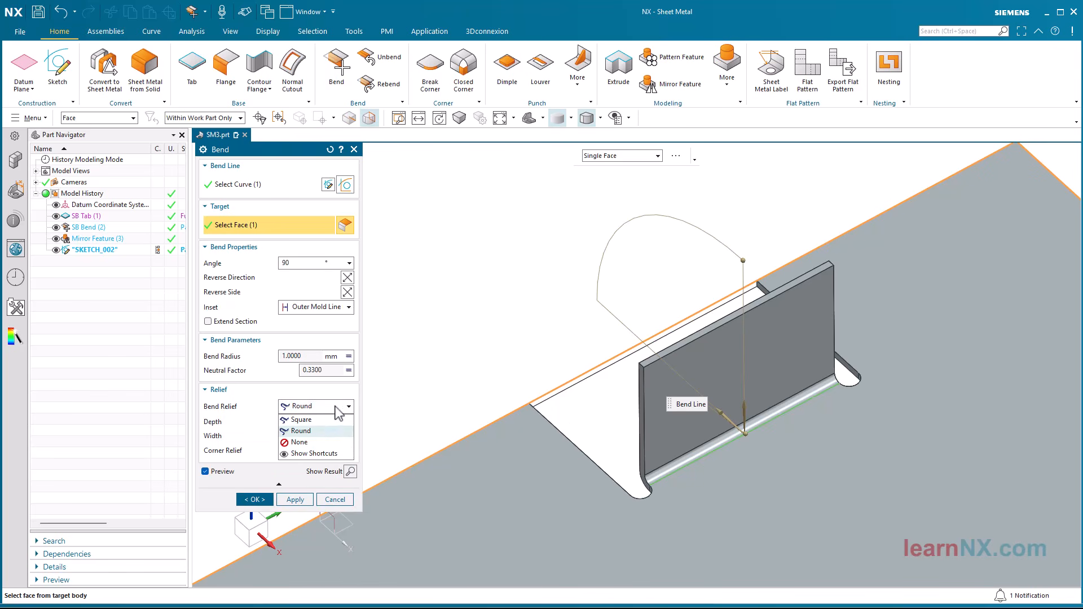
left_click(332, 420)
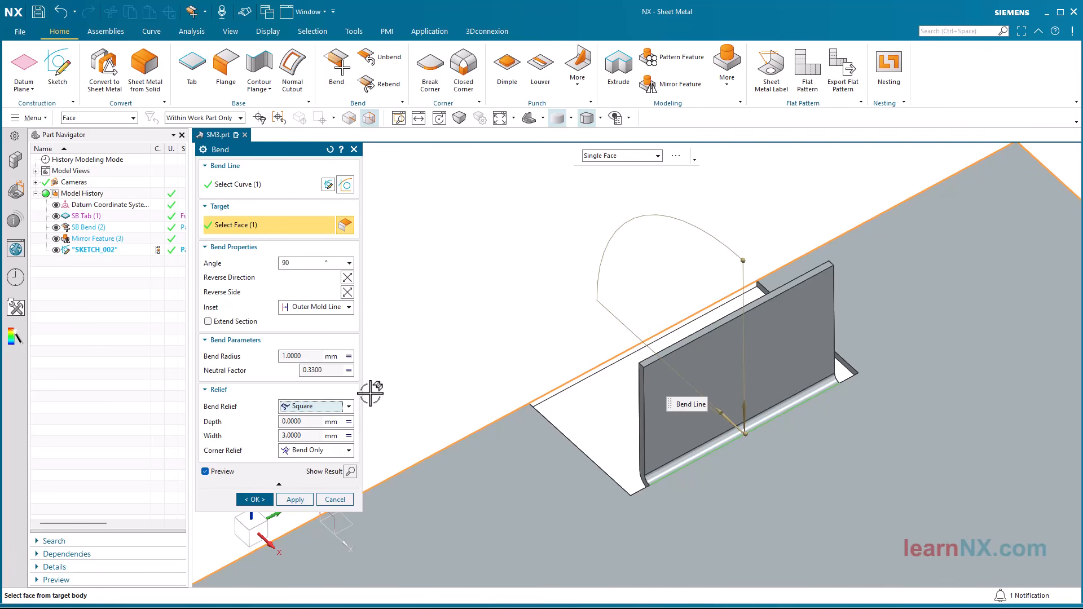
left_click(349, 407)
left_click(333, 432)
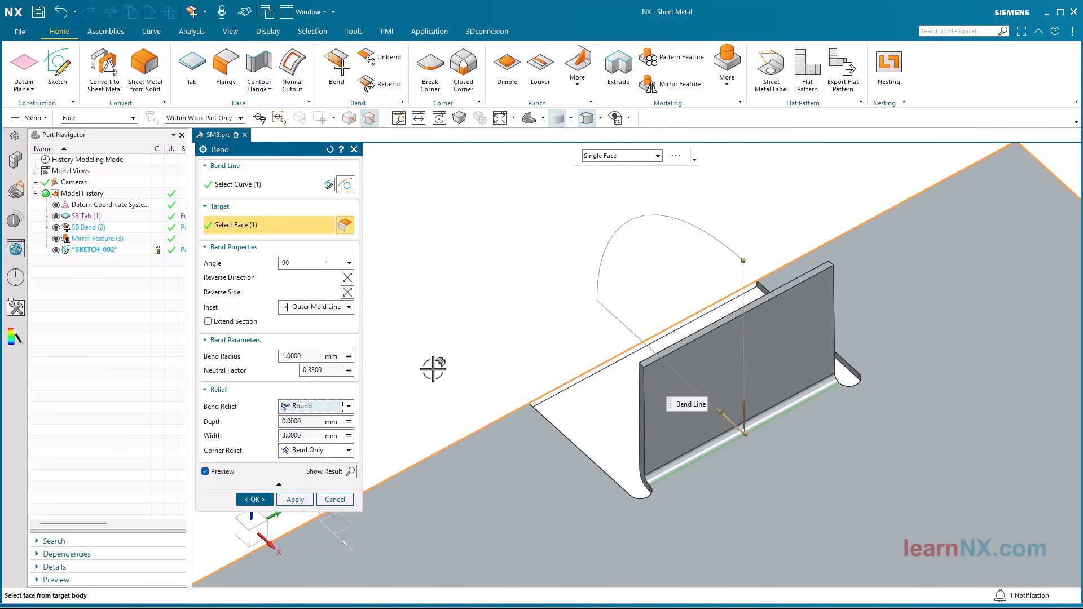
Step: Create the short trial bend with round relief, and undo it together with its sketch
left_click(255, 500)
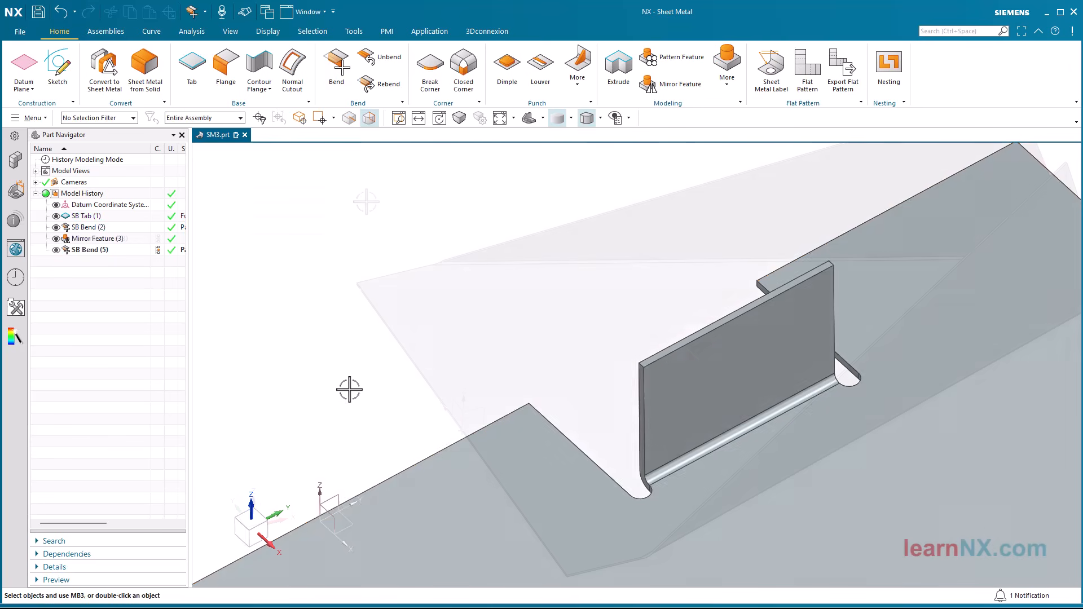
key("ctrl+z")
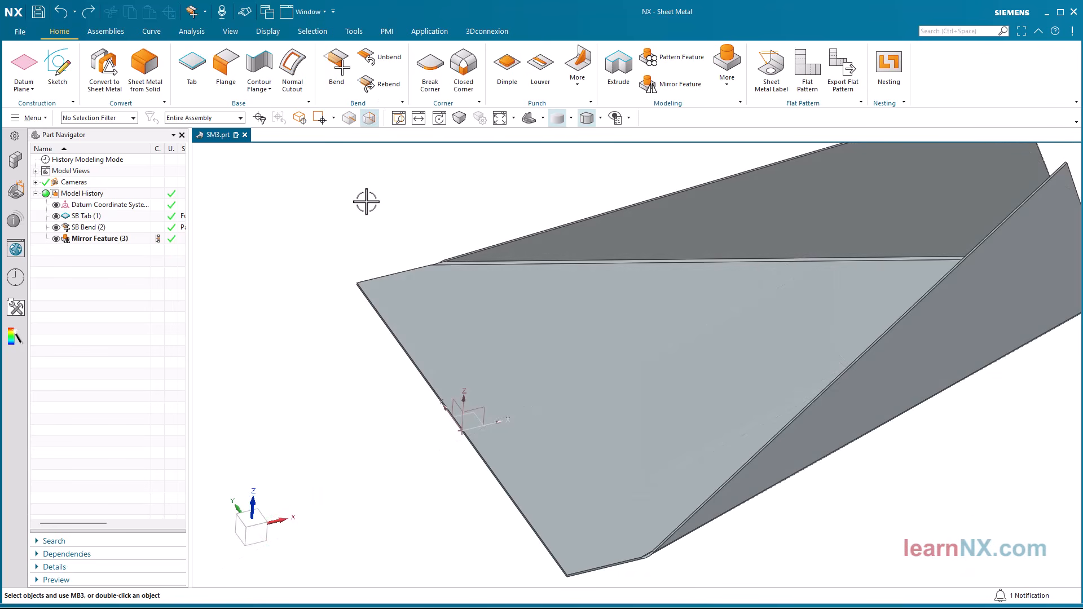
Step: Start a new Bend feature and create its bend line sketch on the tab's upper face
left_click(339, 68)
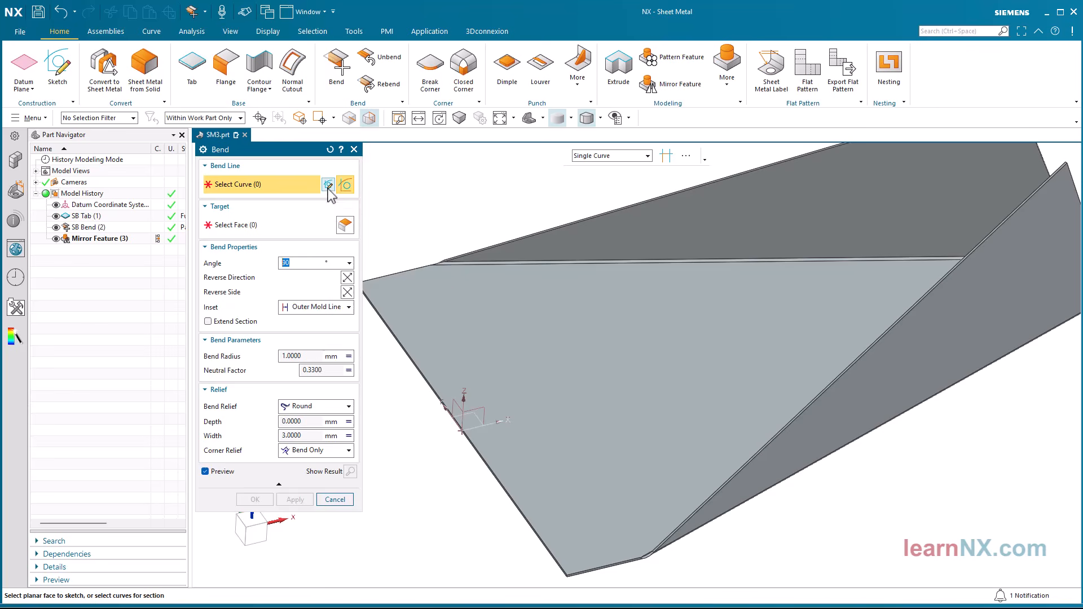
left_click(328, 185)
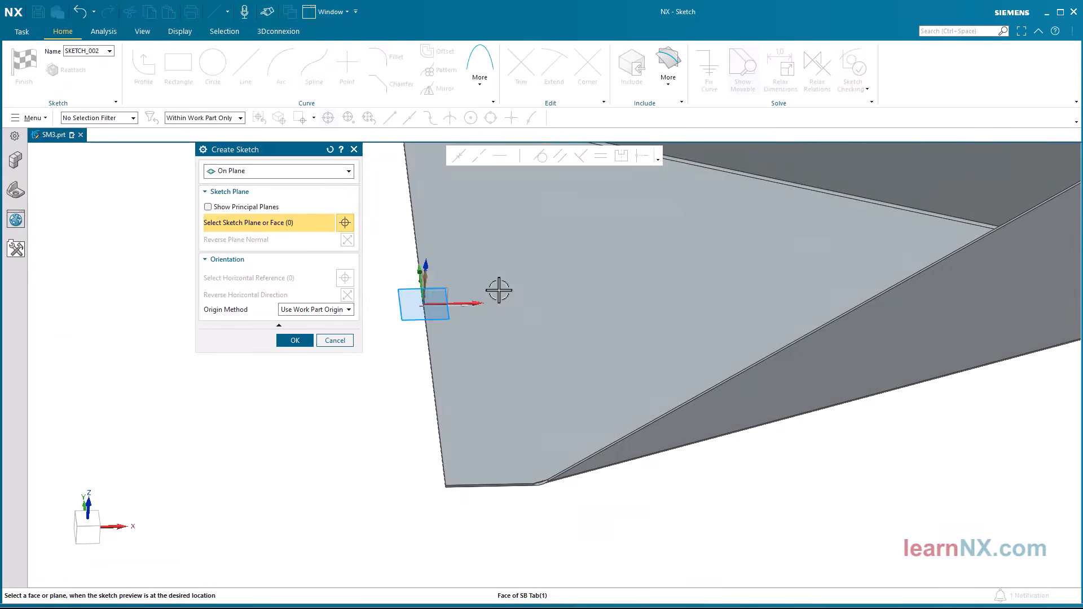
left_click(498, 291)
left_click(296, 341)
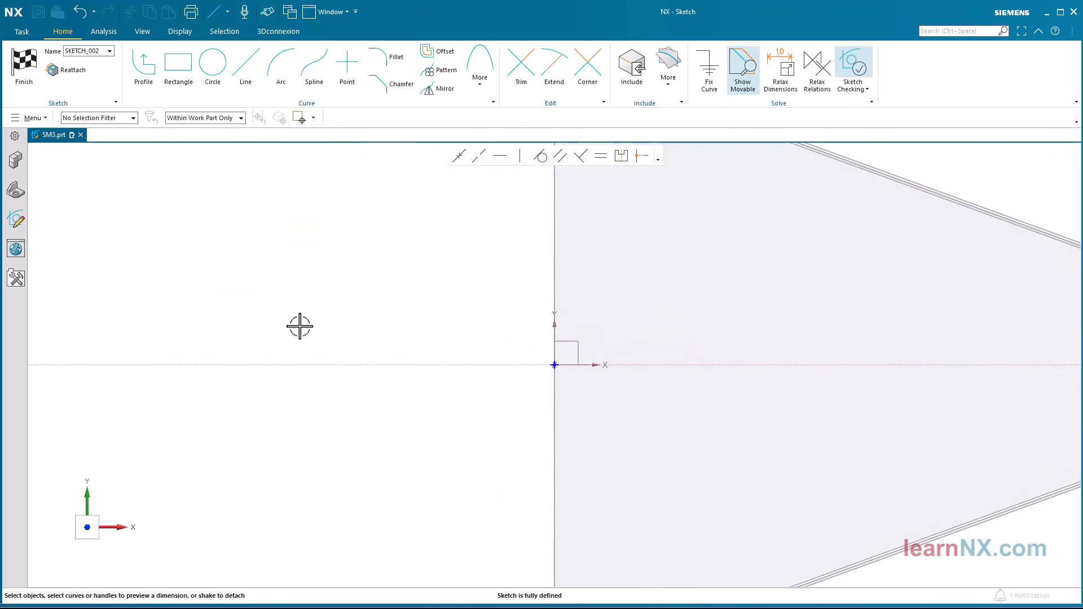
Step: Sketch a line parallel to the X axis, running inward from the tab's straight edge near the front corner, and set its length to 32 mm
left_click(252, 71)
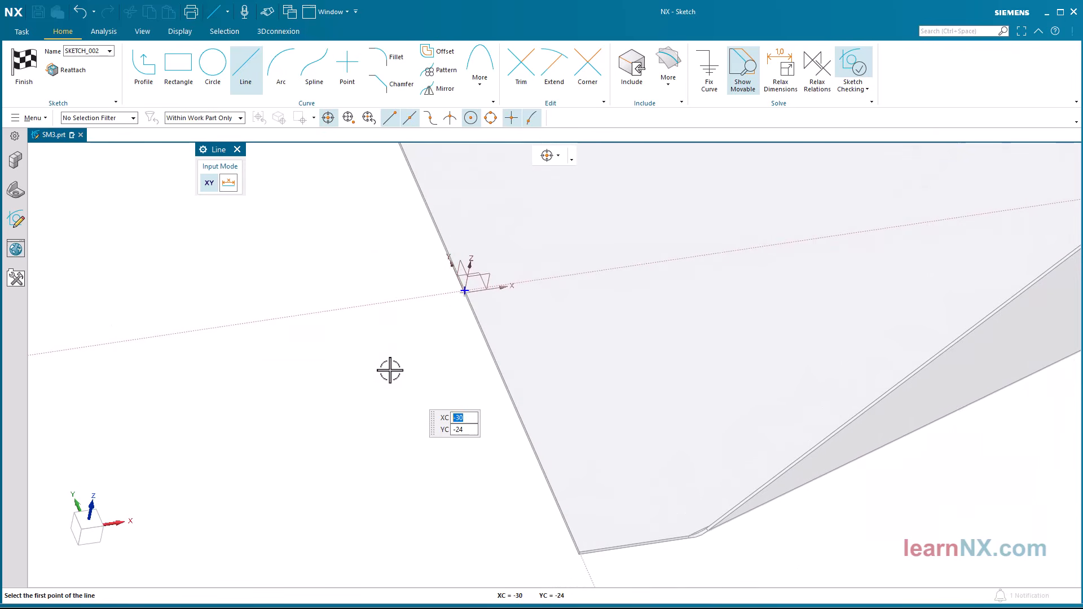
left_click(546, 472)
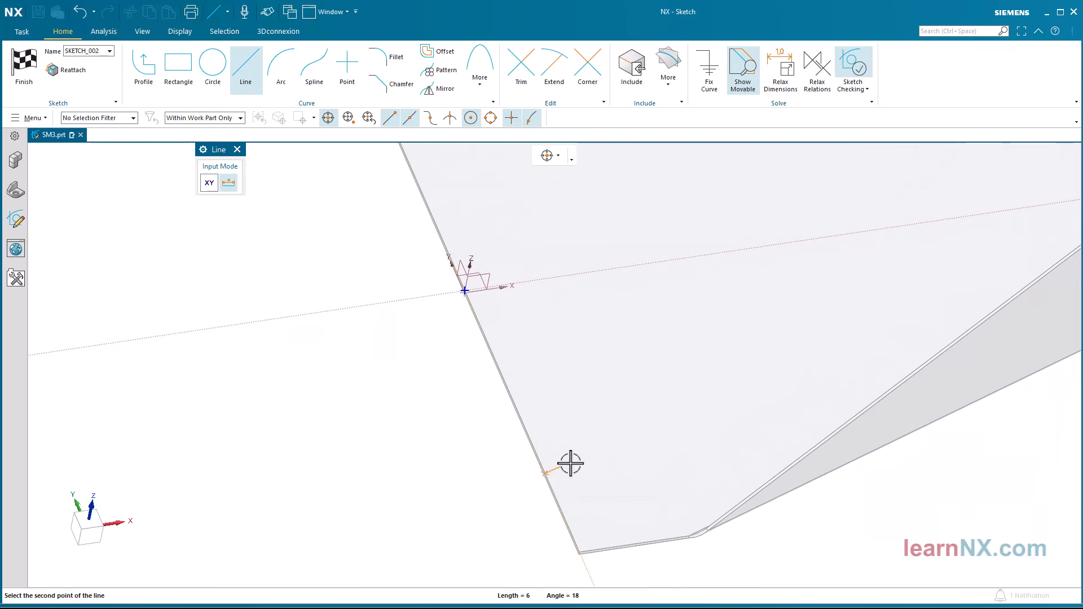
left_click(647, 459)
key("Escape")
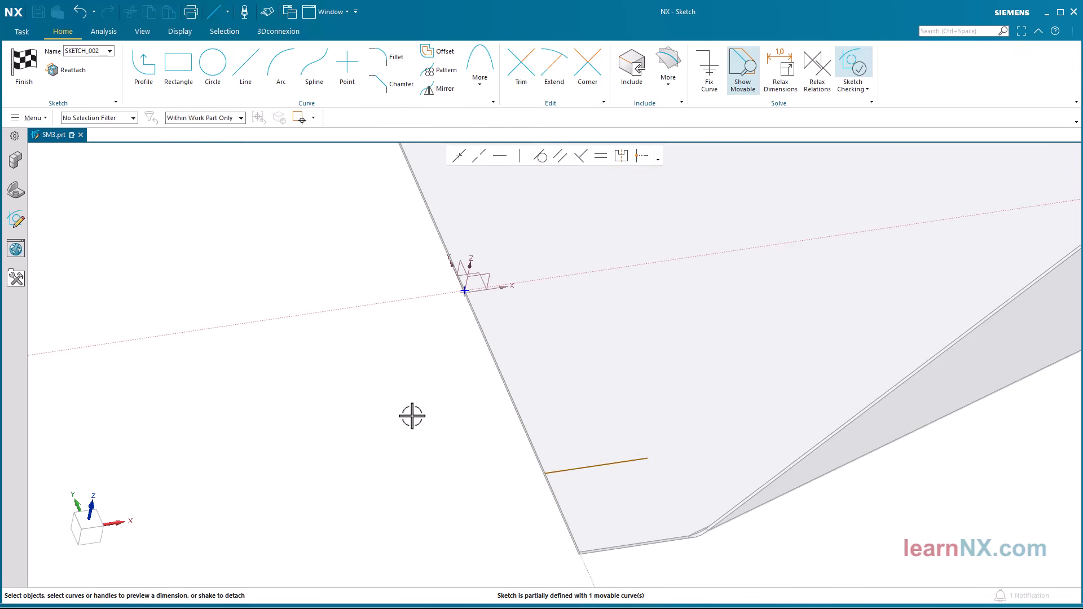
left_click(579, 467)
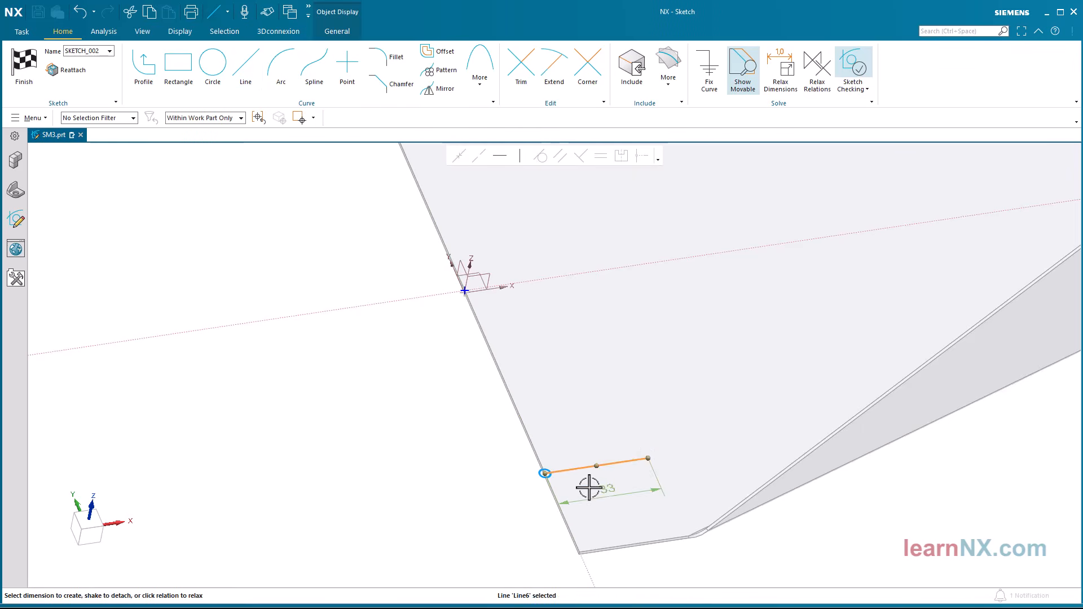
left_click(608, 485)
type("32")
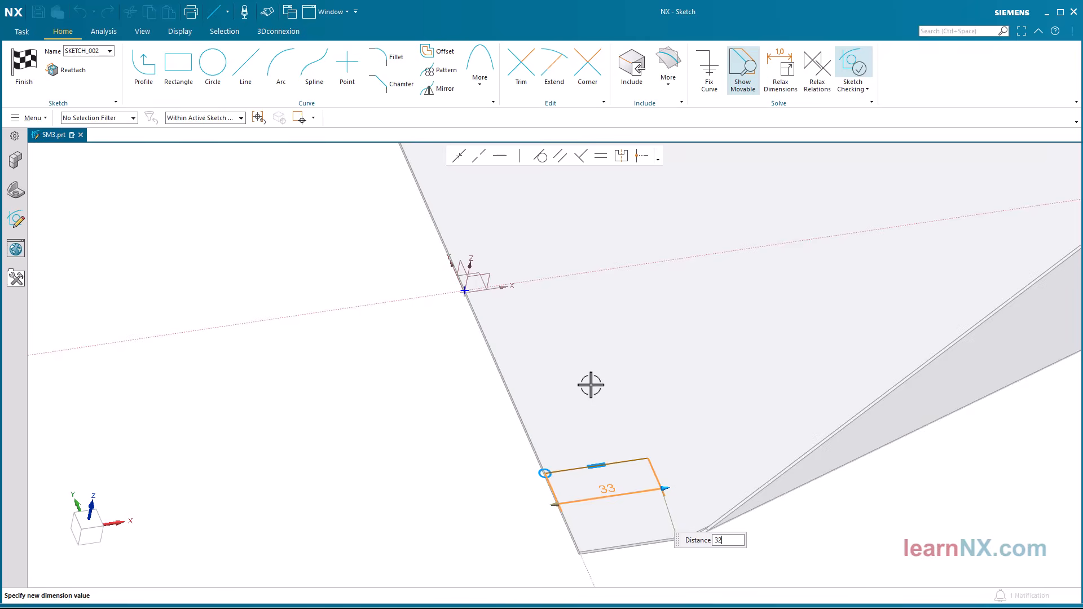
key("Return")
left_click(617, 324)
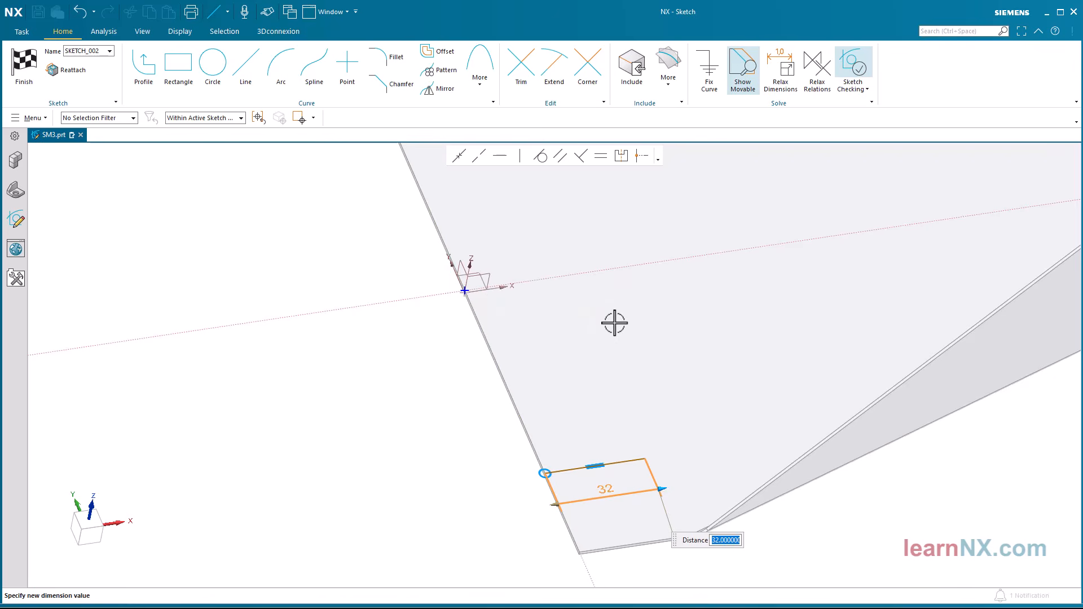
Step: Set the line's distance from the sketch X axis to 90 mm and finish the sketch
left_click(581, 272)
left_click(611, 463)
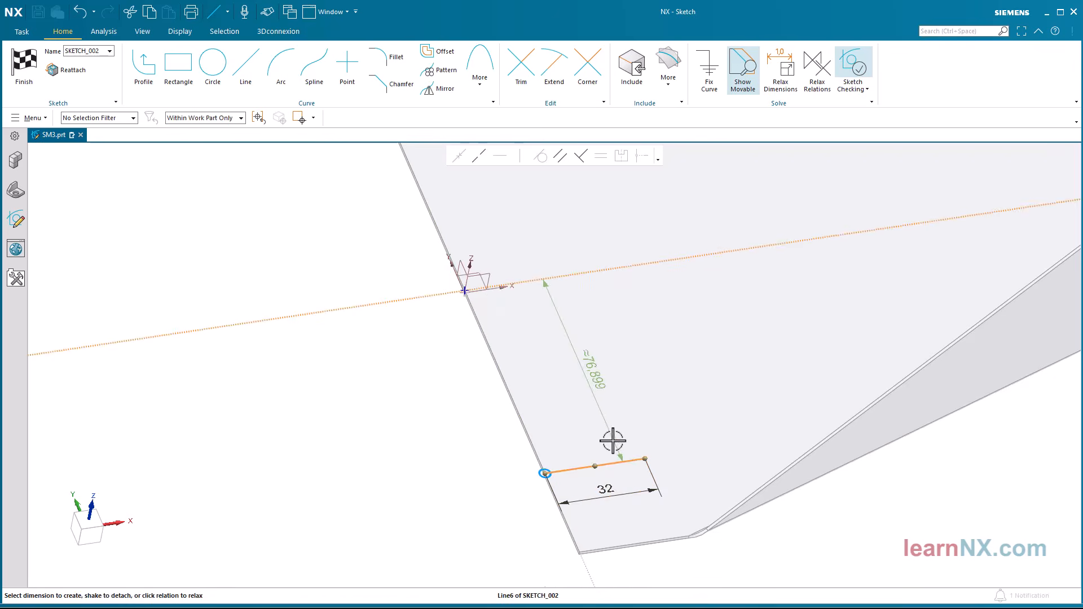
left_click(636, 332)
type("90")
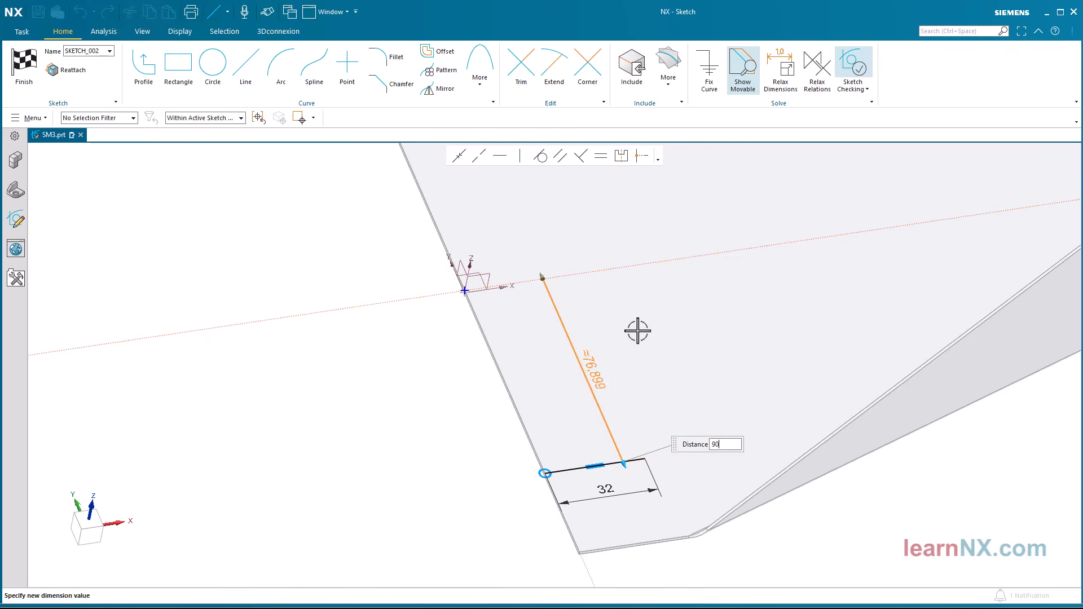
key("Return")
key("Escape")
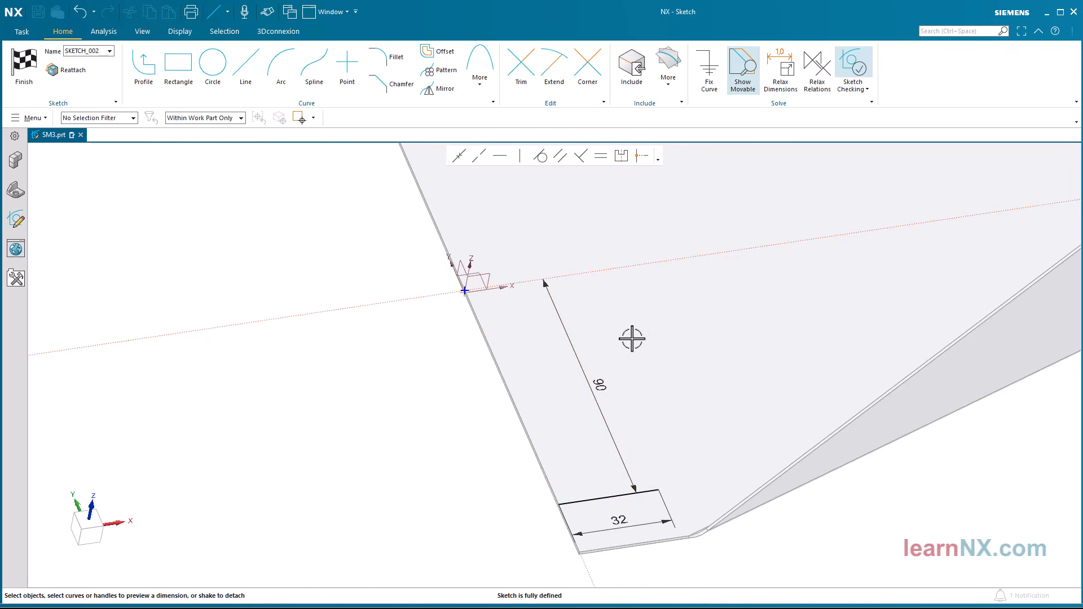
left_click(25, 68)
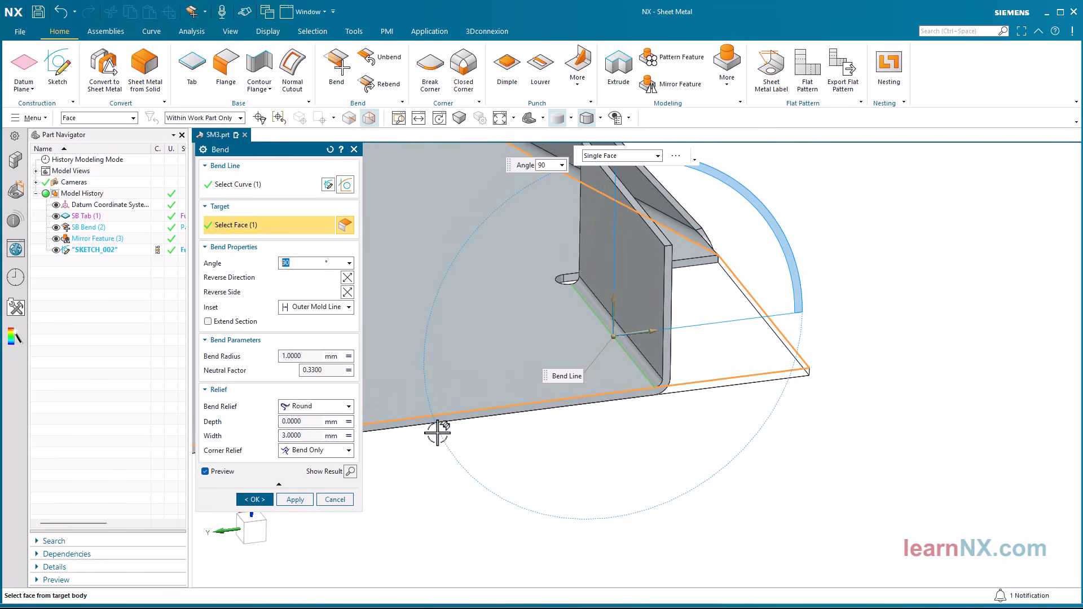
Step: Set the bend inset to Material Outside and create the 90° corner bend with round relief
left_click(349, 306)
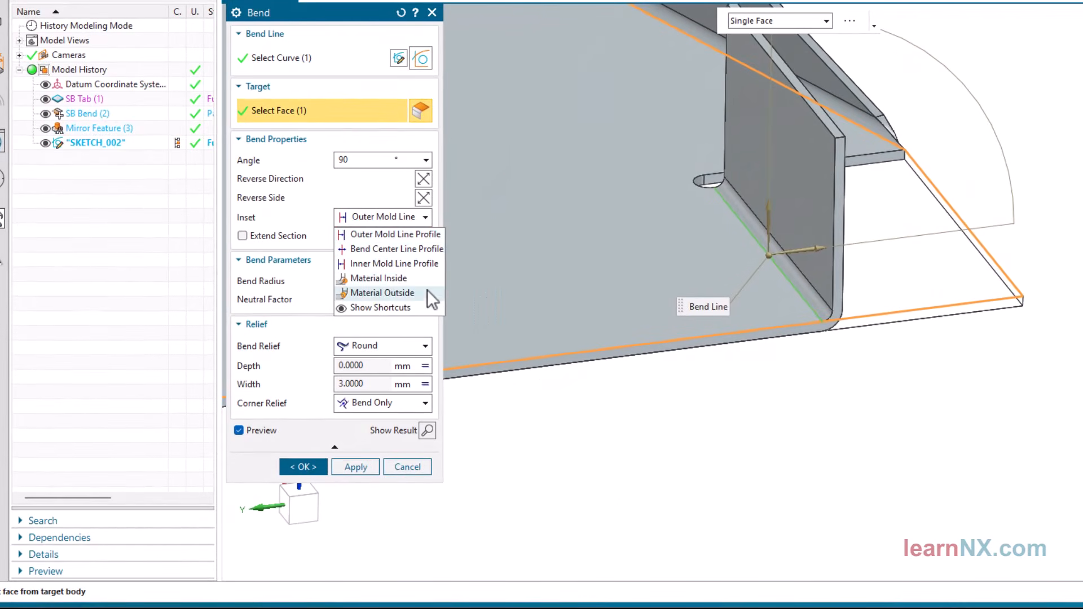
left_click(427, 292)
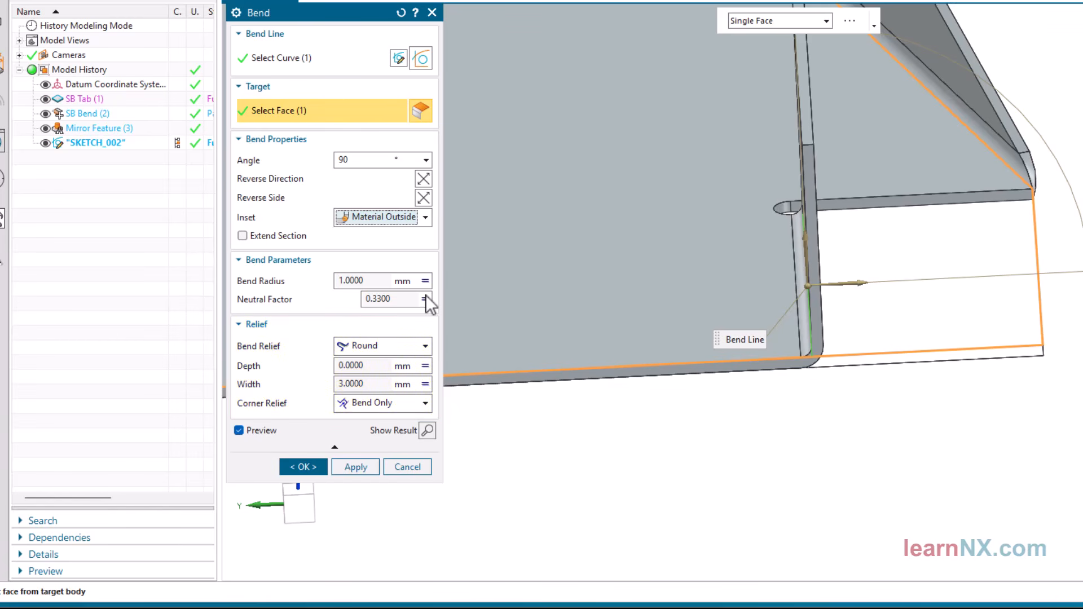
left_click(300, 466)
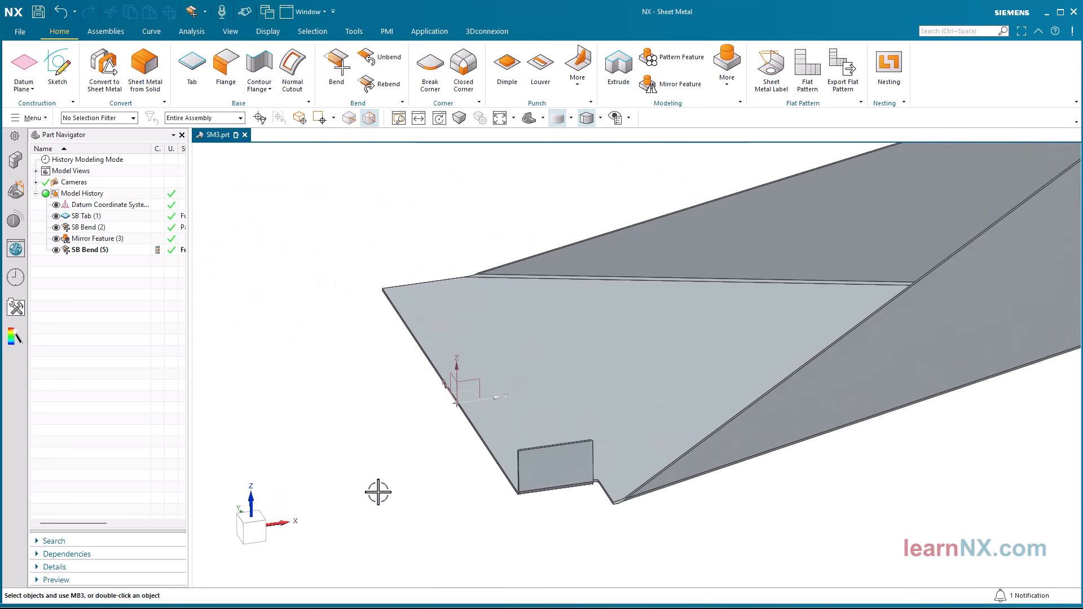
Step: Mirror the short corner bend about the XZ plane of the datum coordinate system
left_click(681, 85)
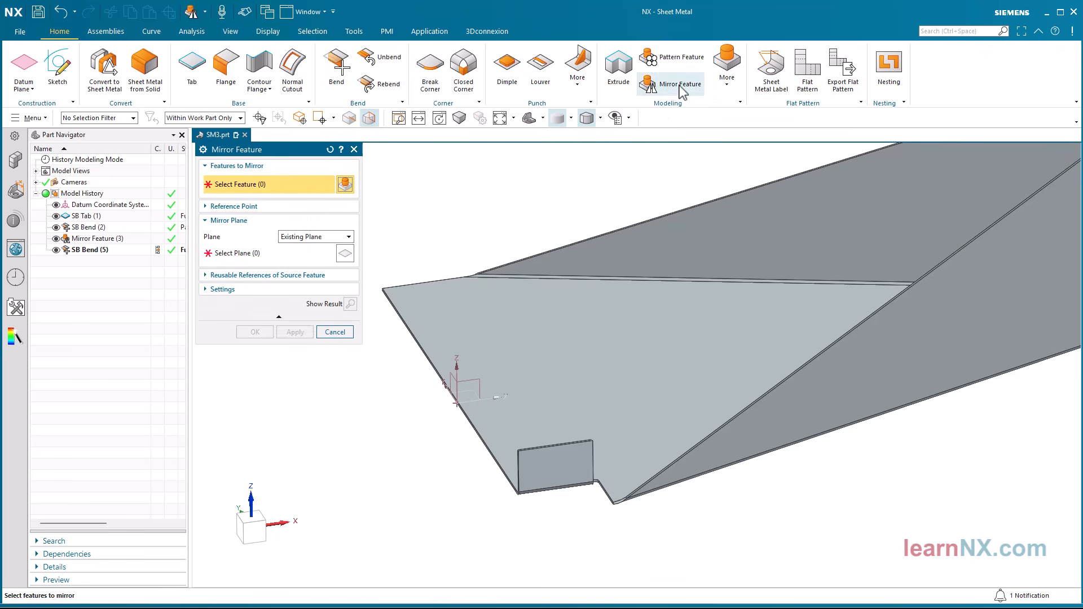
left_click(94, 252)
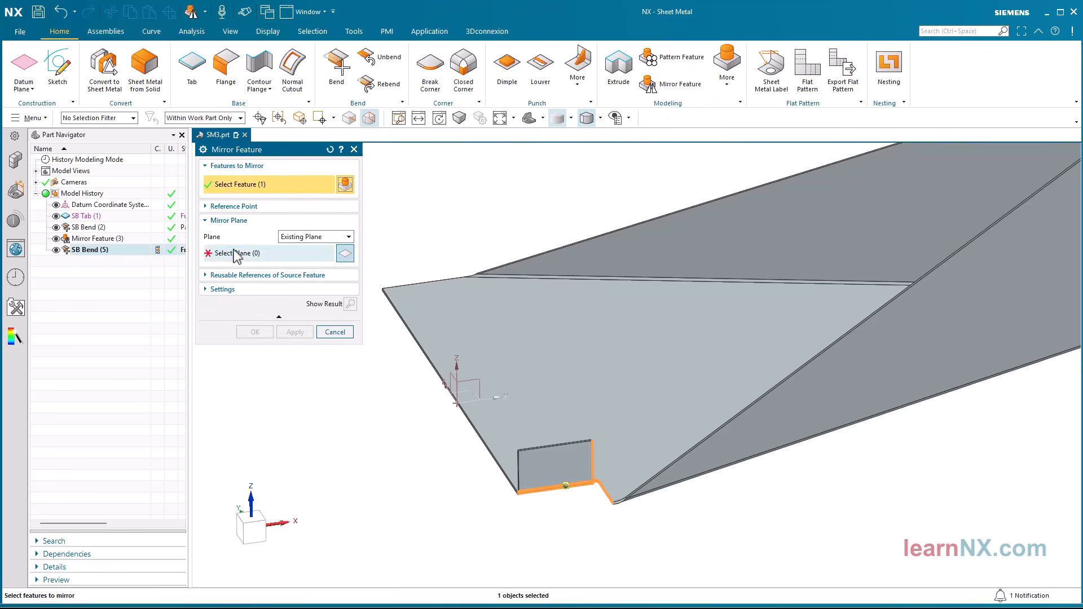
left_click(210, 253)
left_click(473, 380)
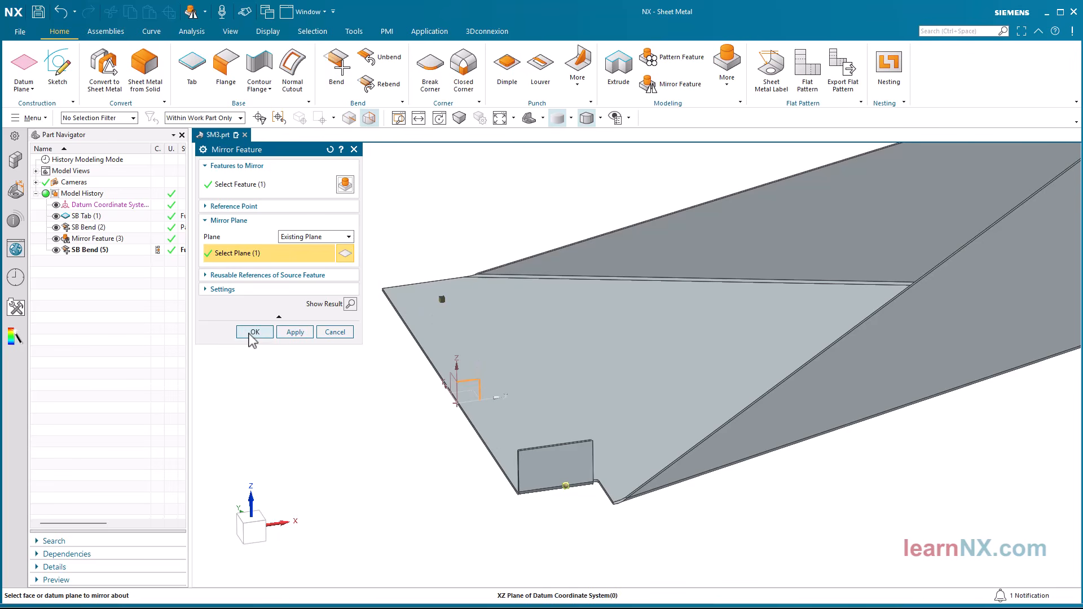
left_click(255, 331)
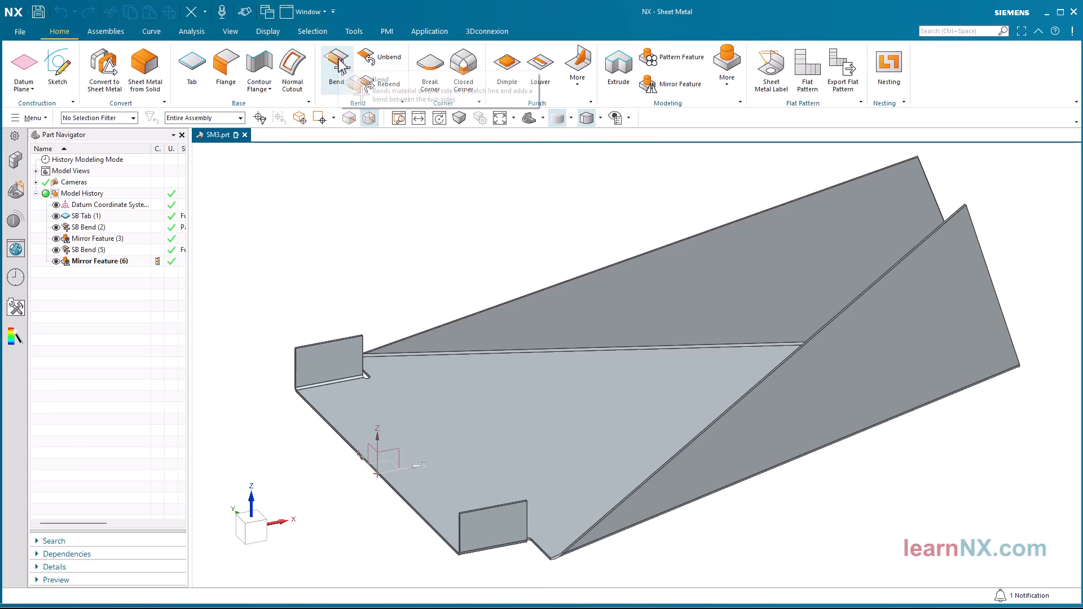
Step: Start another Bend feature and place its bend line sketch on the tab's upper face between the slanted flanges
left_click(339, 63)
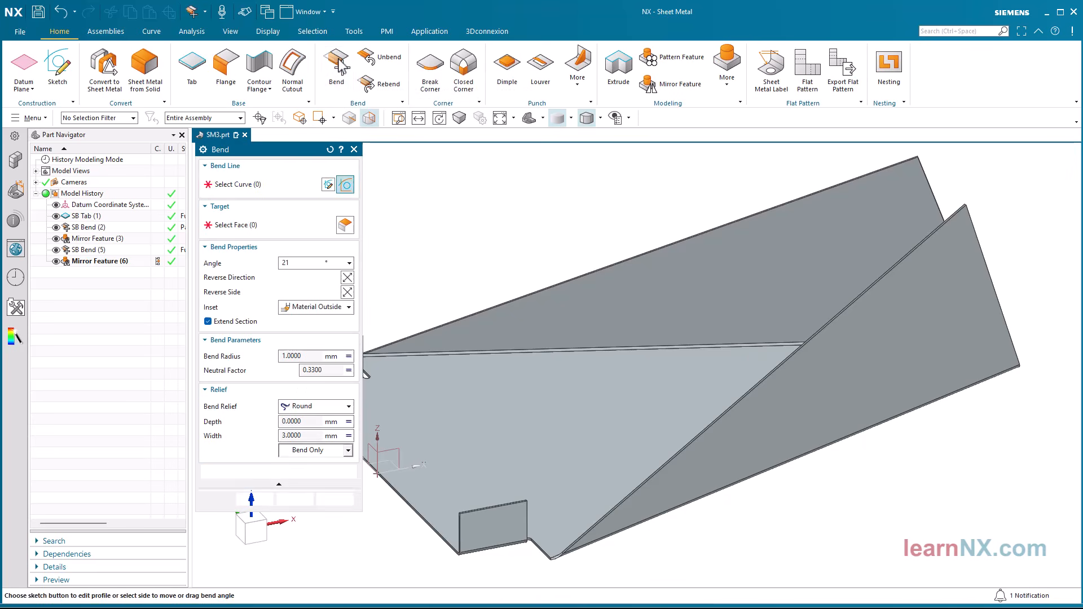
left_click(328, 185)
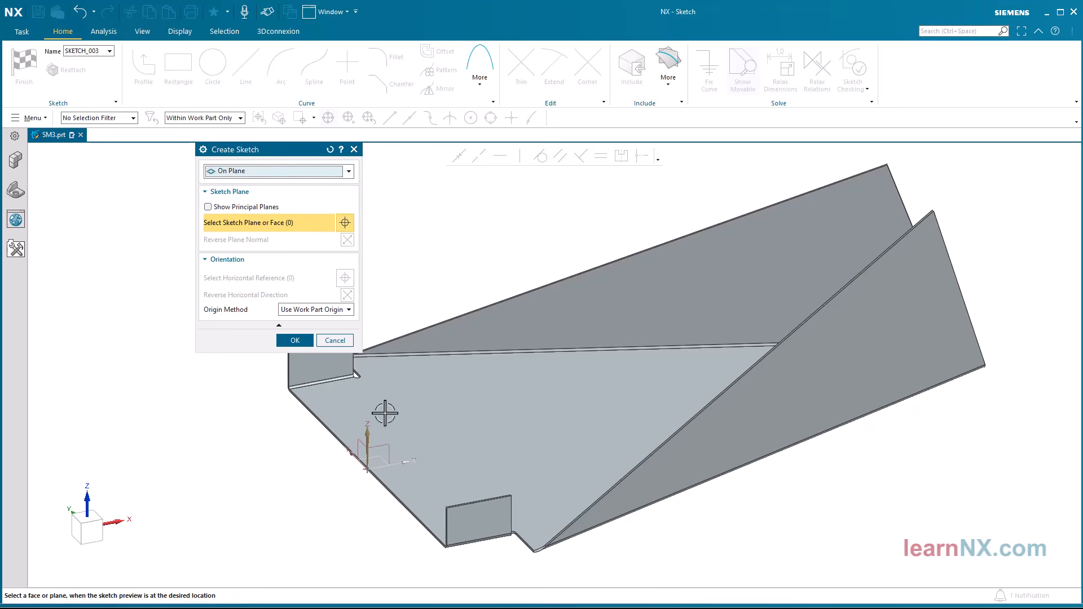
left_click(406, 426)
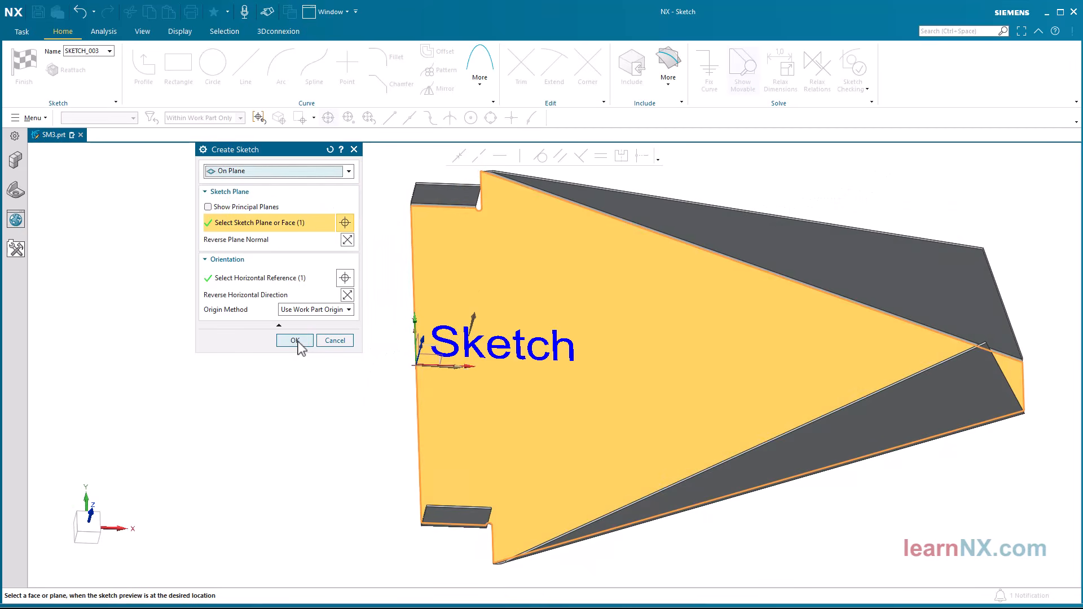
left_click(295, 340)
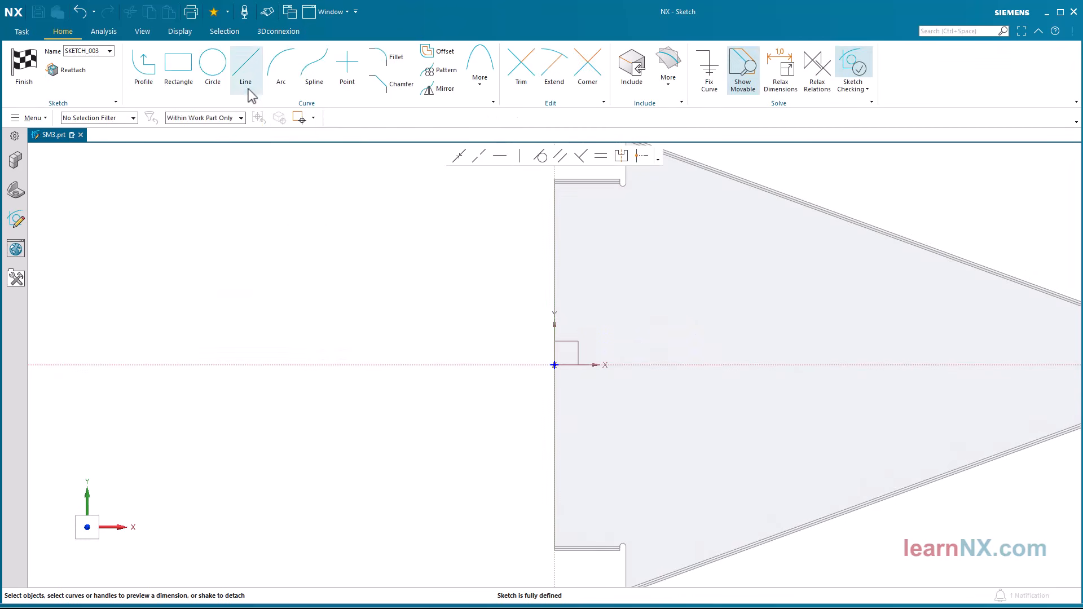
Step: Draw a vertical line crossing the sketch X axis, nearly in line with the relief notches of the two corner bends
left_click(245, 71)
left_click(621, 259)
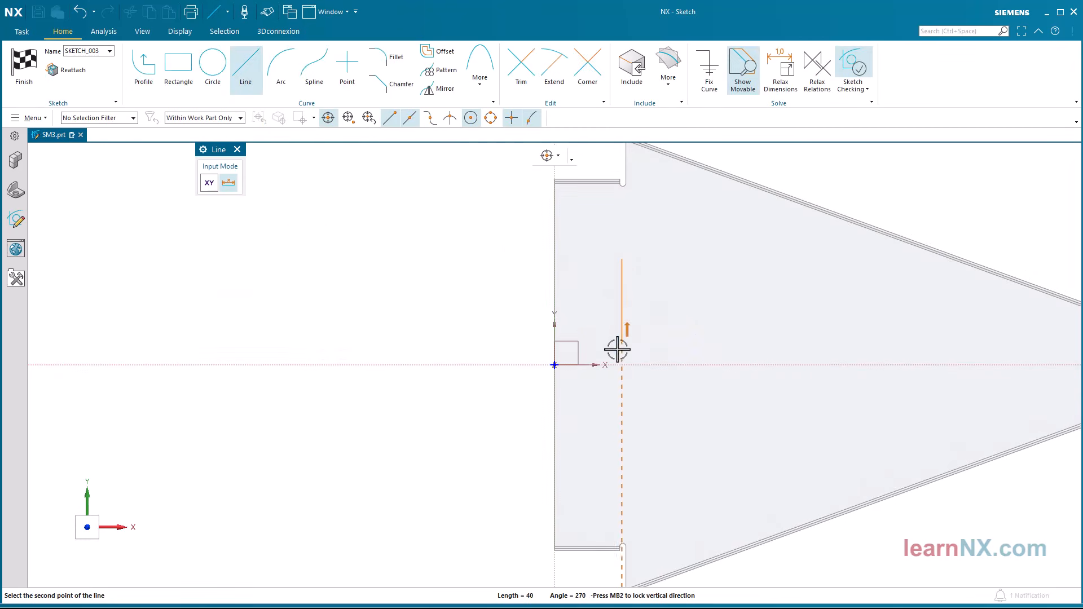
left_click(622, 441)
key("Escape")
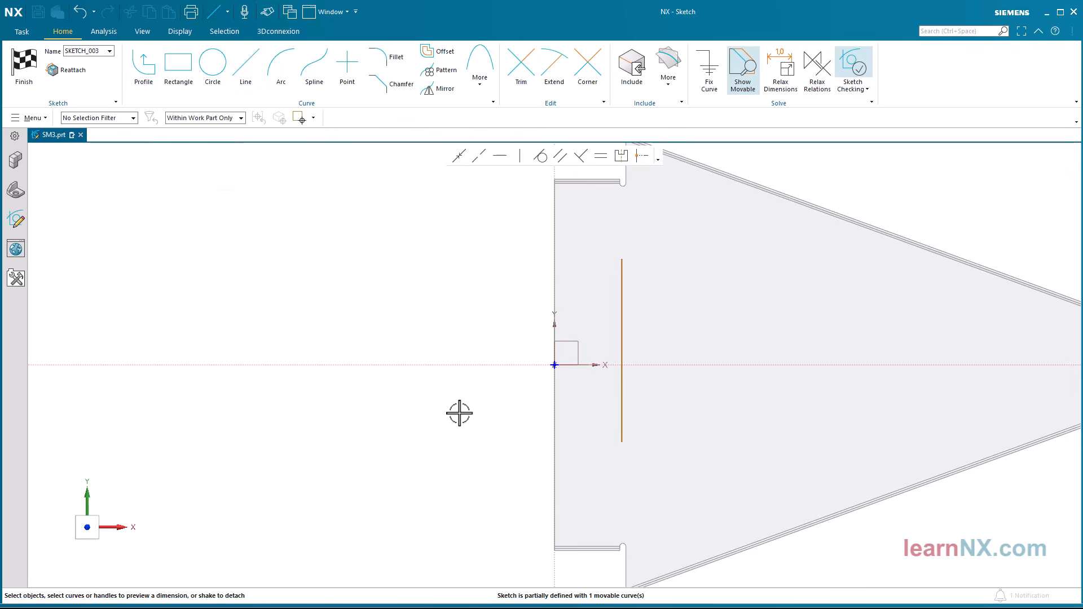
Step: Dimension the vertical line 33 mm from the tab's straight edge and finish the sketch
left_click(554, 415)
left_click(621, 406)
left_click(588, 407)
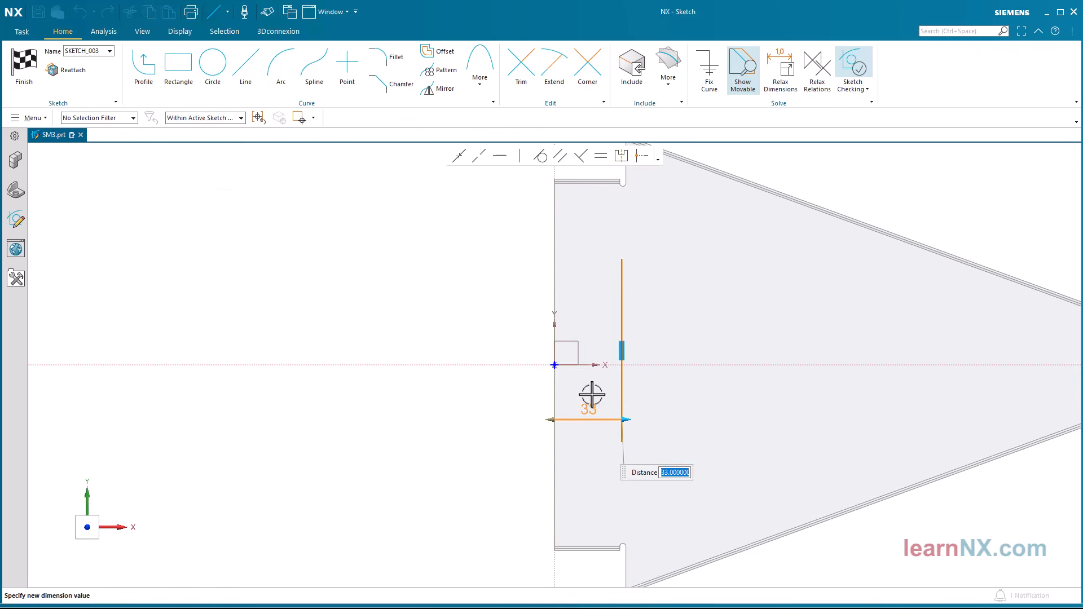
middle_click(592, 394)
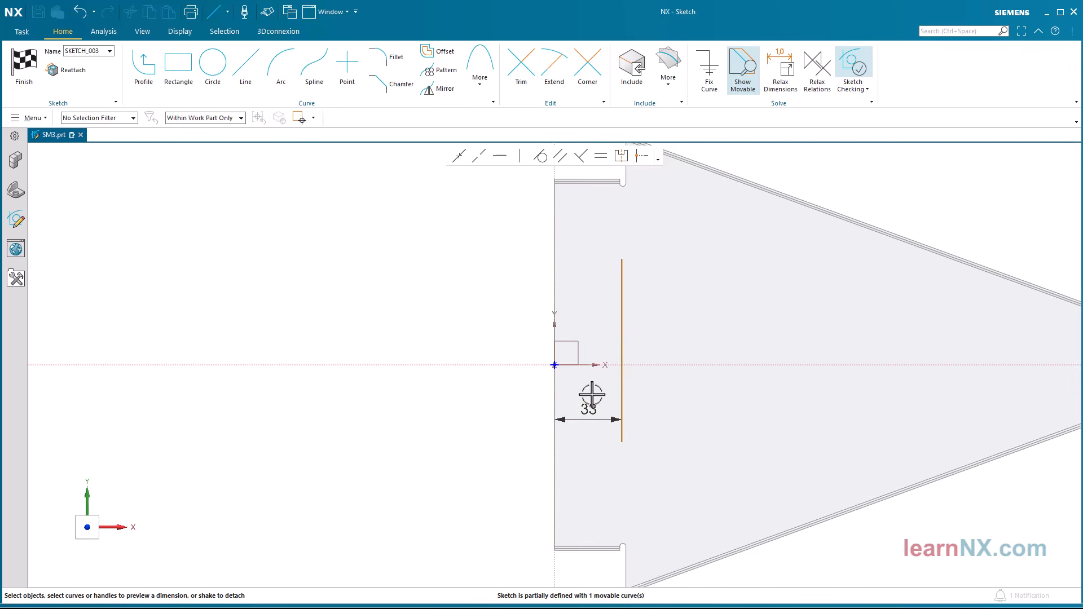
left_click(24, 66)
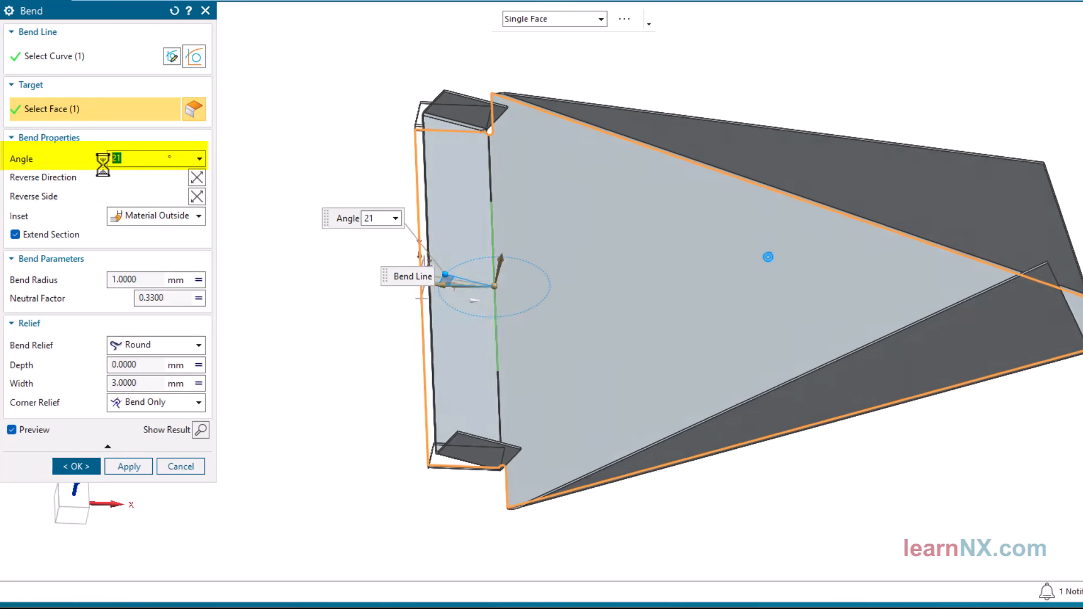
Step: Reverse both the direction and the side of the 21° bend
left_click(197, 178)
left_click(197, 198)
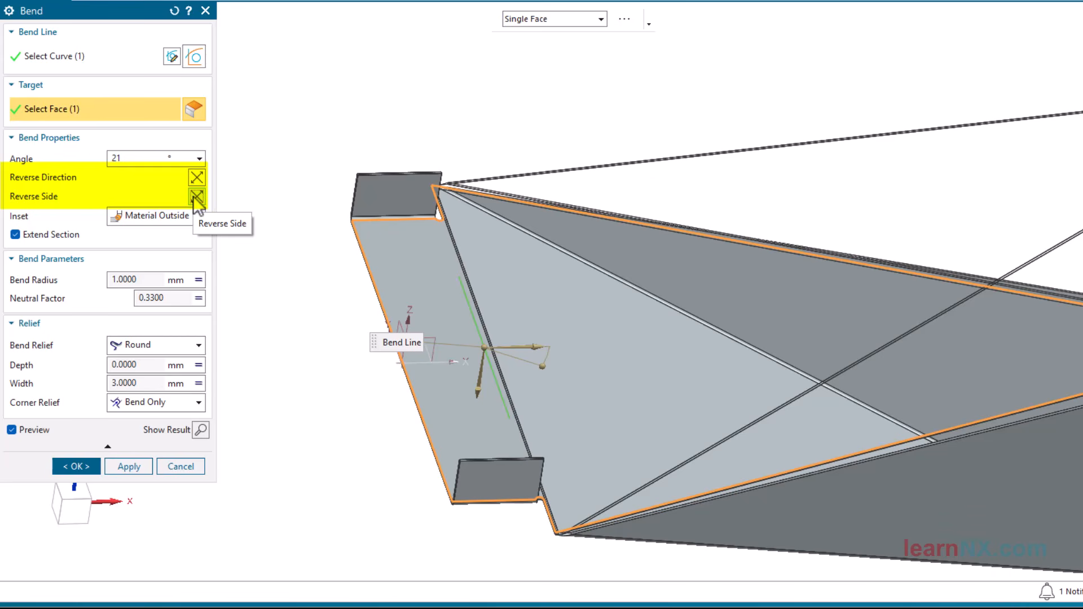
mouse_move(232, 205)
middle_mouse_down()
mouse_move(271, 210)
mouse_move(258, 204)
middle_mouse_up()
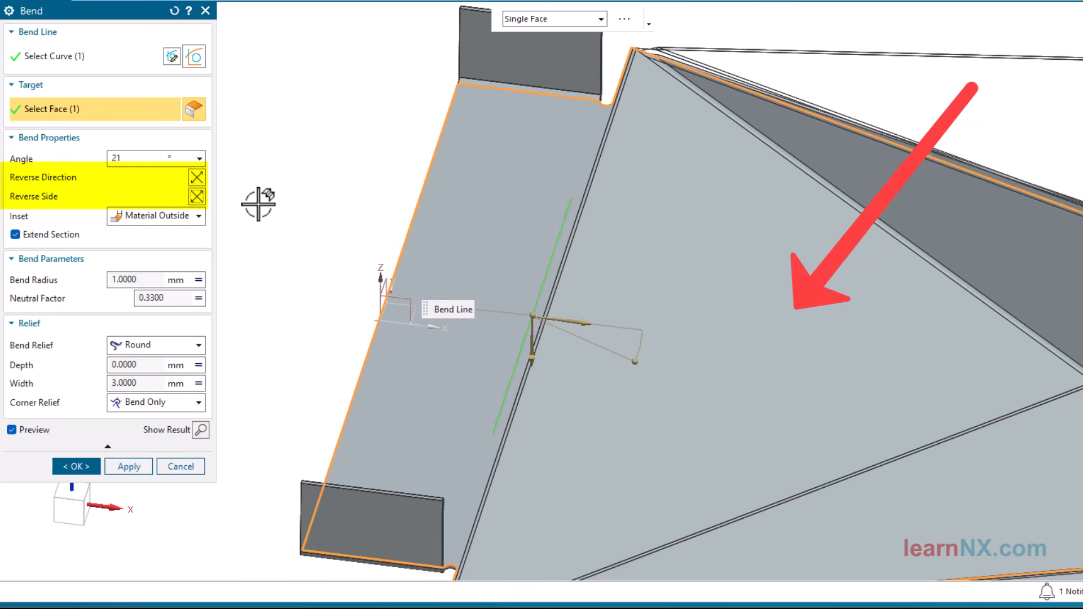
Step: Set the inset to Outer Mold Line and create the 21° bend with Extend Section on
left_click(200, 215)
left_click(191, 233)
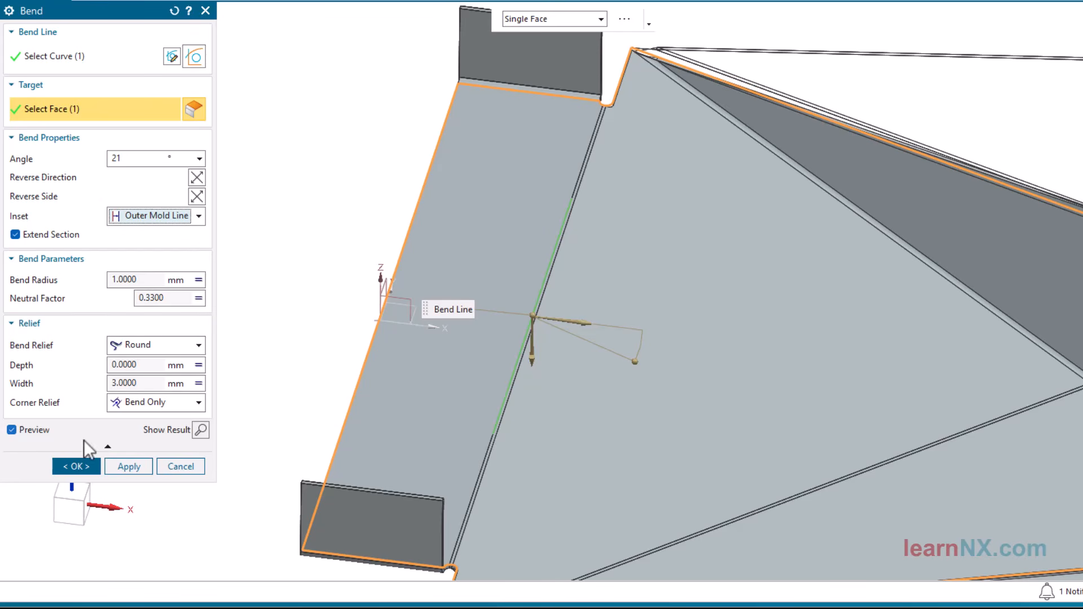
left_click(79, 467)
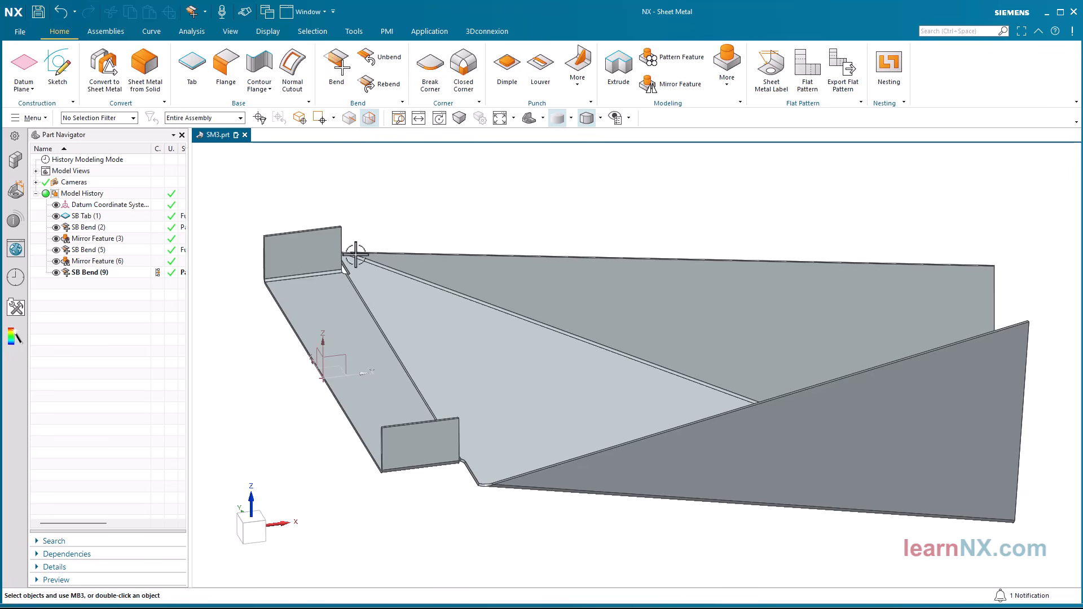
Step: Unbend the 21° cross bend, keeping the narrow face between the two short corner bends stationary
left_click(397, 62)
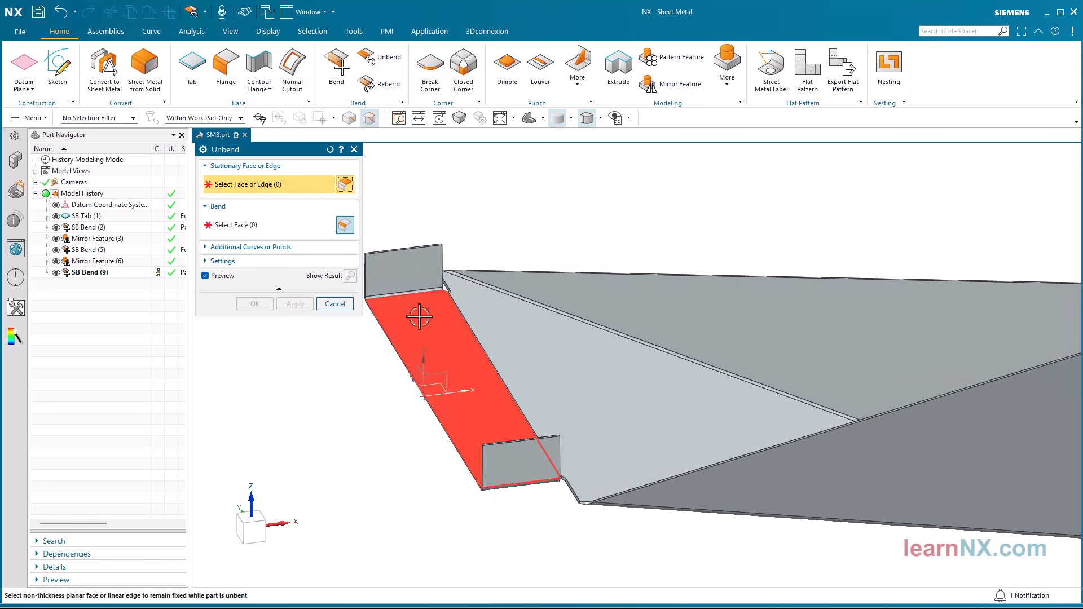
left_click(419, 317)
scroll(422, 315, "up", 6)
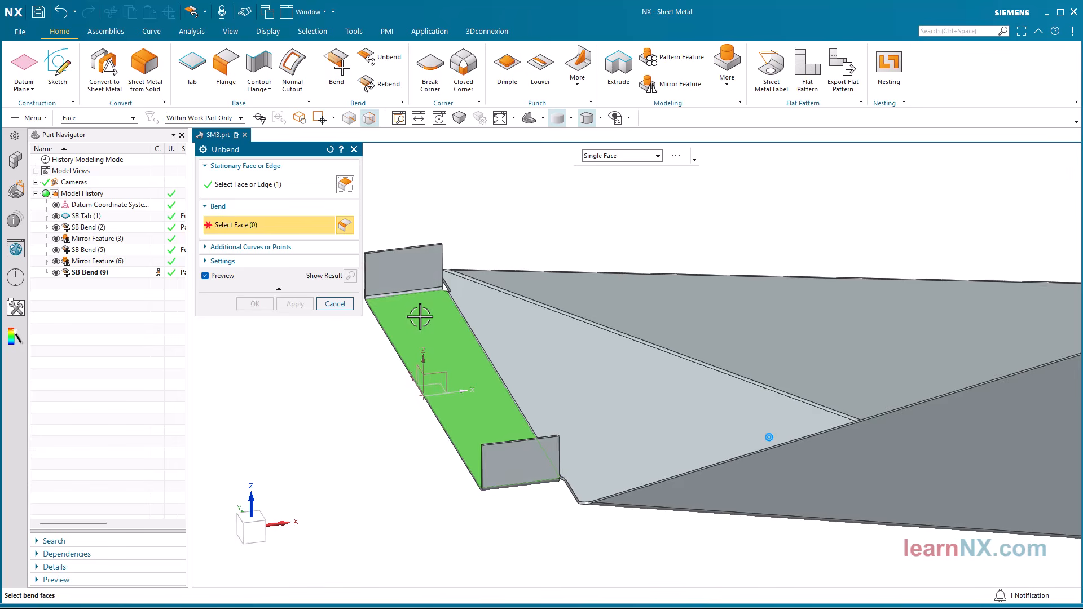
scroll(474, 335, "up", 2)
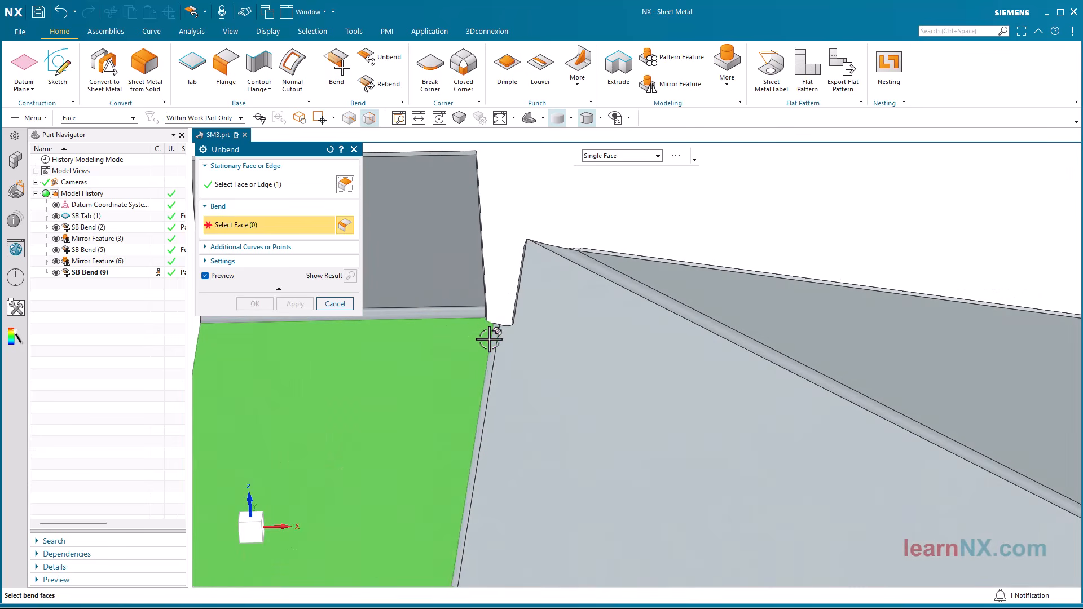
left_click(491, 337)
scroll(491, 338, "up", 2)
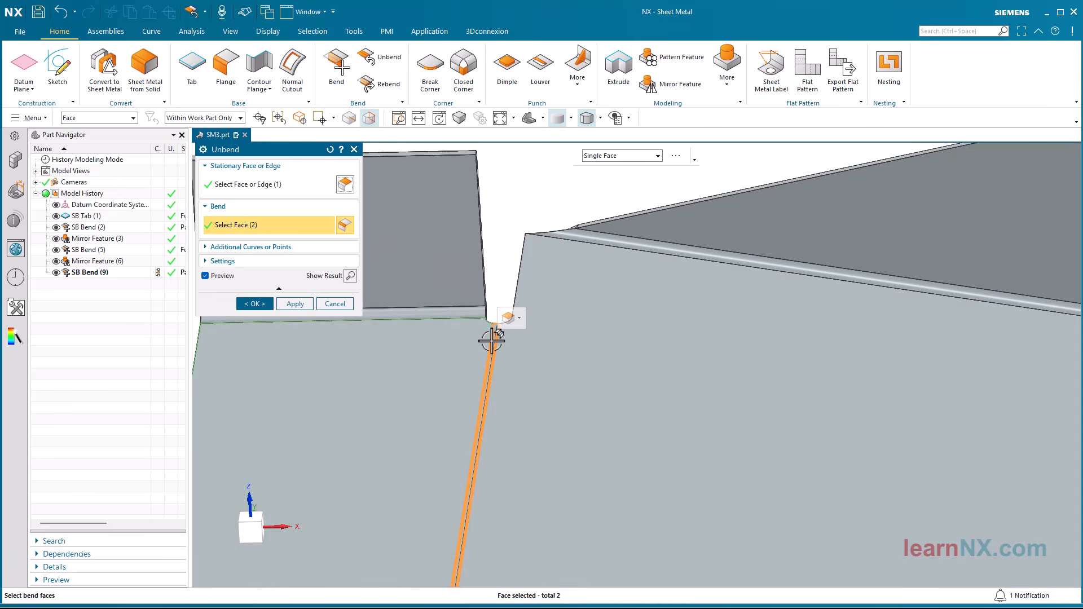
left_click(254, 304)
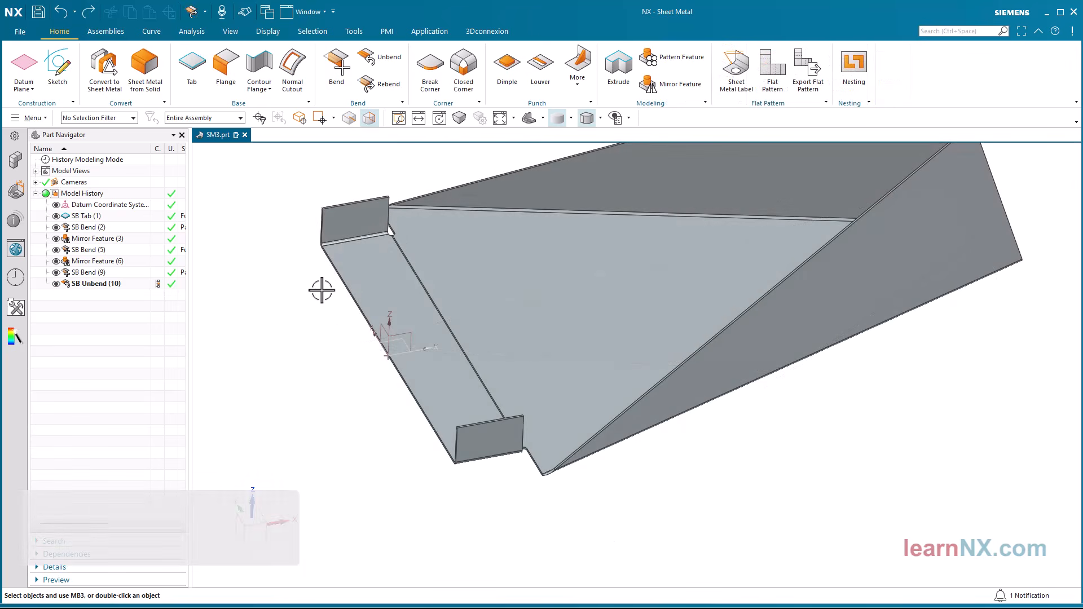
Step: Start a Bead and create its section sketch on the narrow face between the two corner bends
left_click(576, 82)
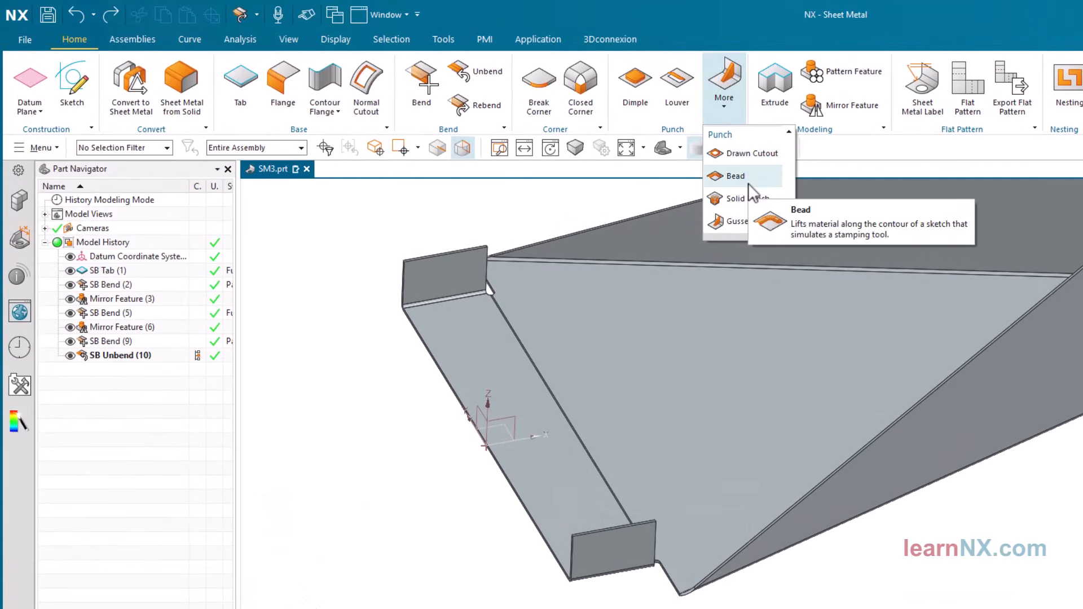
left_click(748, 180)
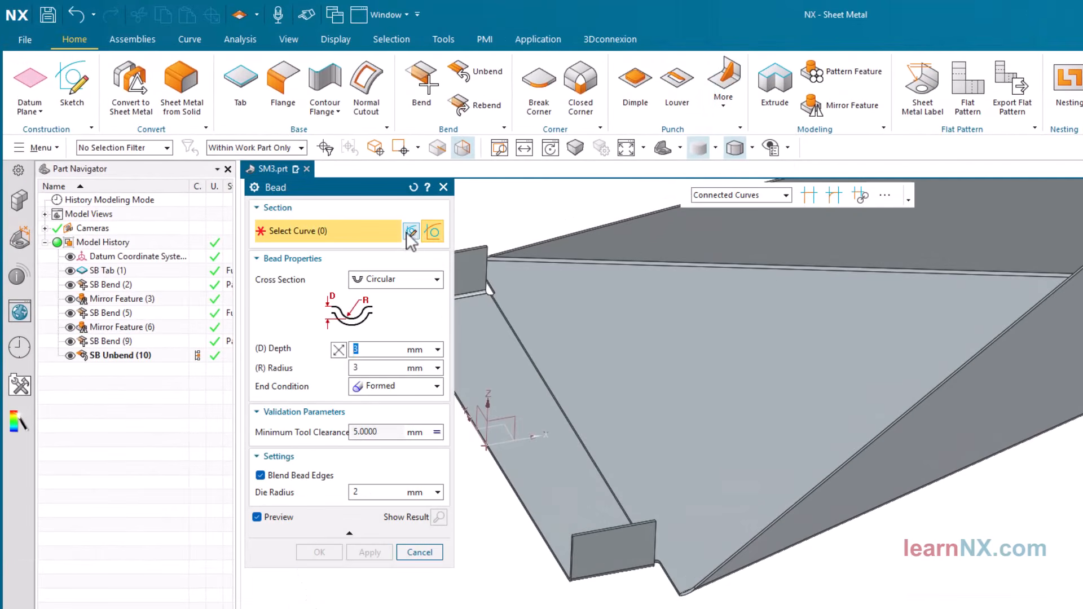
left_click(411, 230)
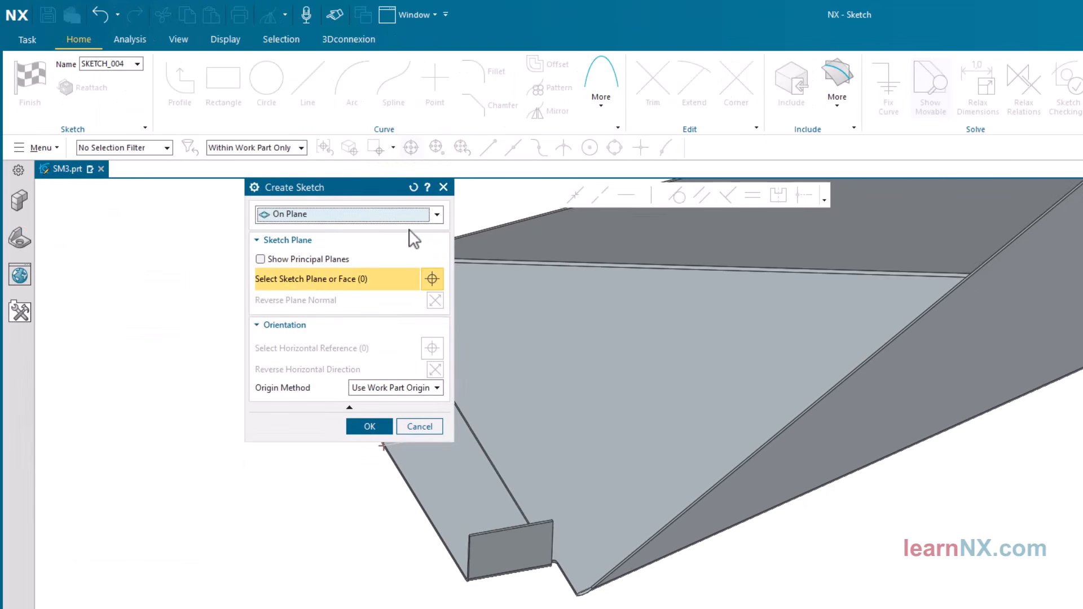
mouse_move(505, 379)
middle_mouse_down()
mouse_move(541, 472)
mouse_move(573, 435)
middle_mouse_up()
left_click(573, 435)
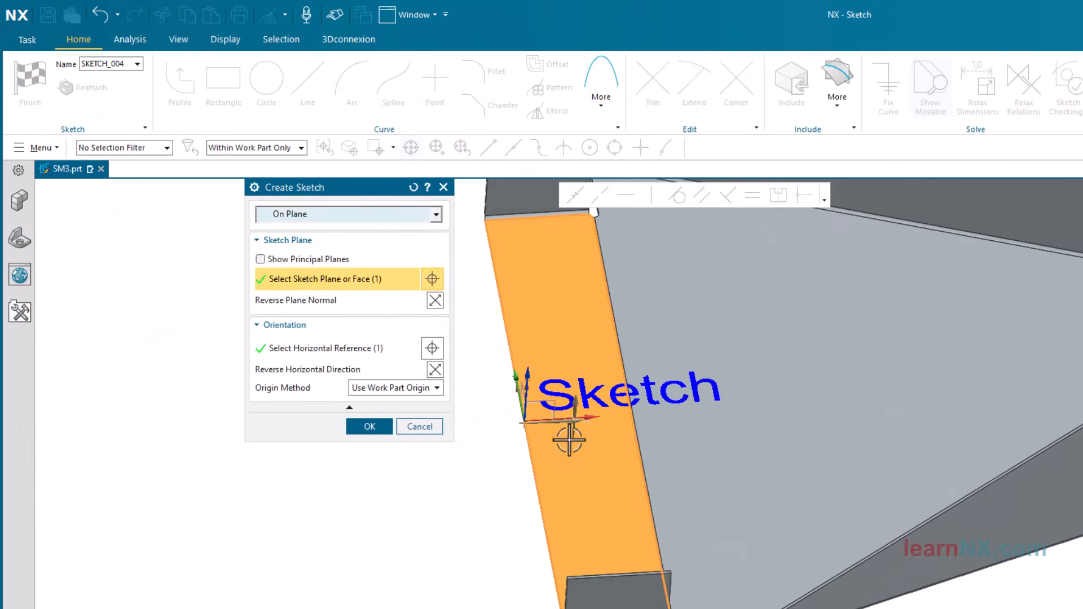
left_click(371, 426)
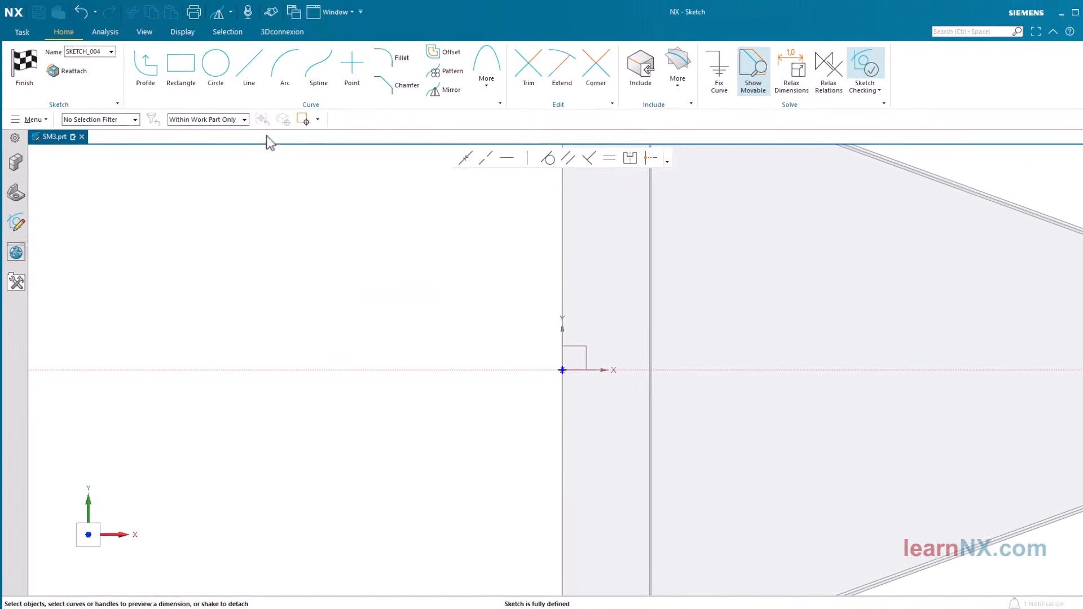
Step: Sketch a slightly rising line across the unbent bend, continued by an arc of about 37 mm radius sweeping about 100°
left_click(143, 68)
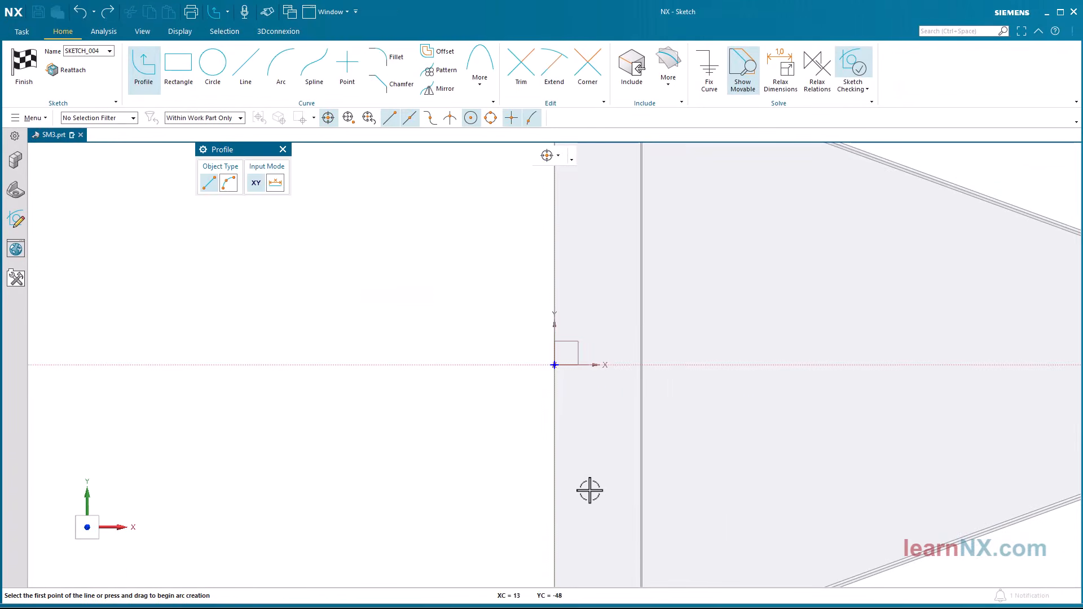
left_click(601, 472)
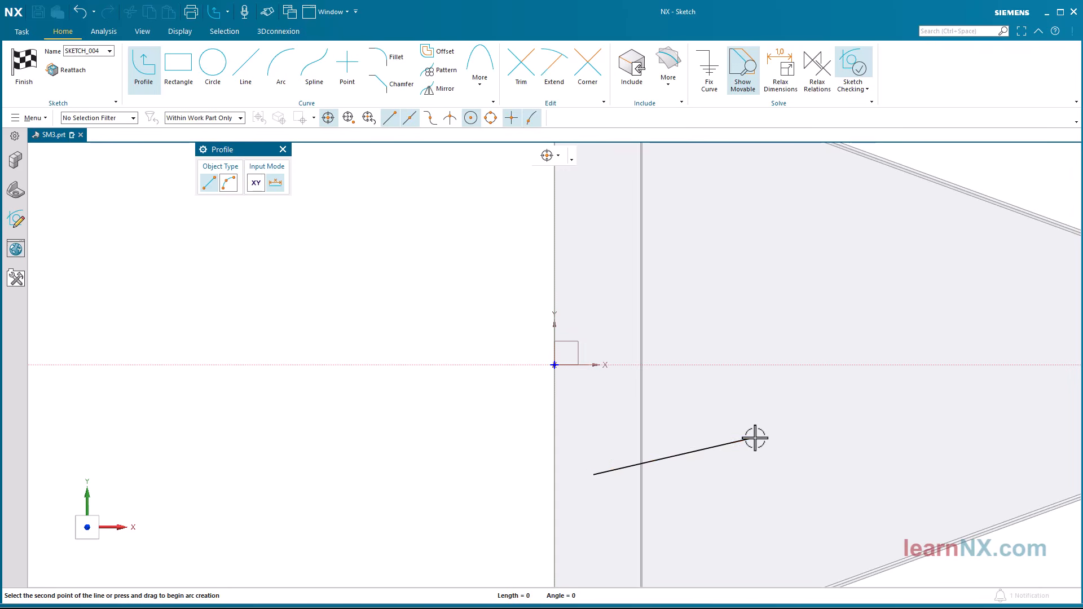
left_click_drag(751, 439, 813, 387)
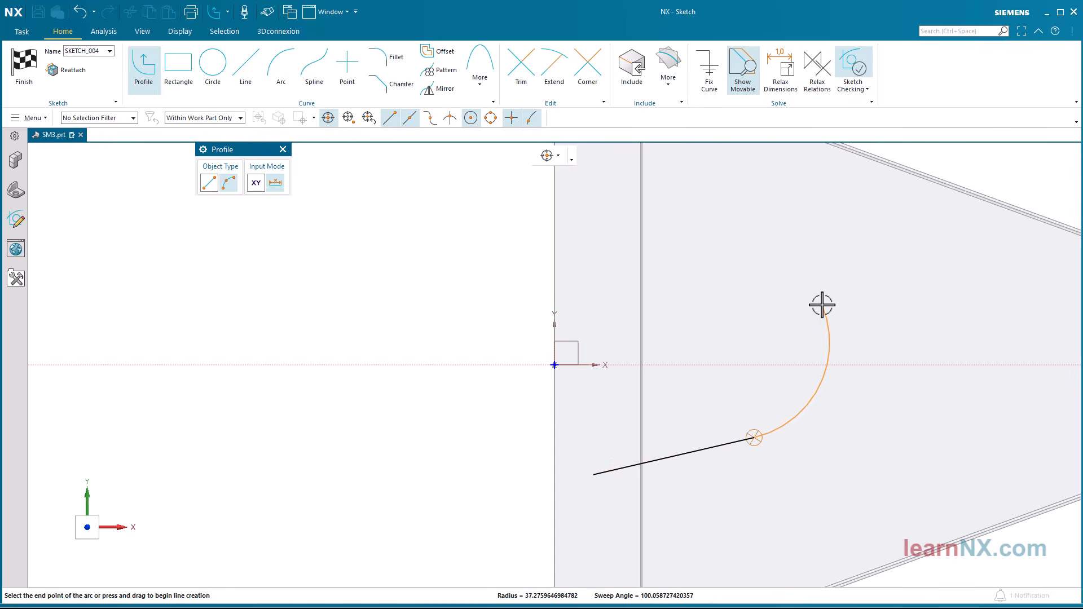
left_click_drag(822, 305, 822, 305)
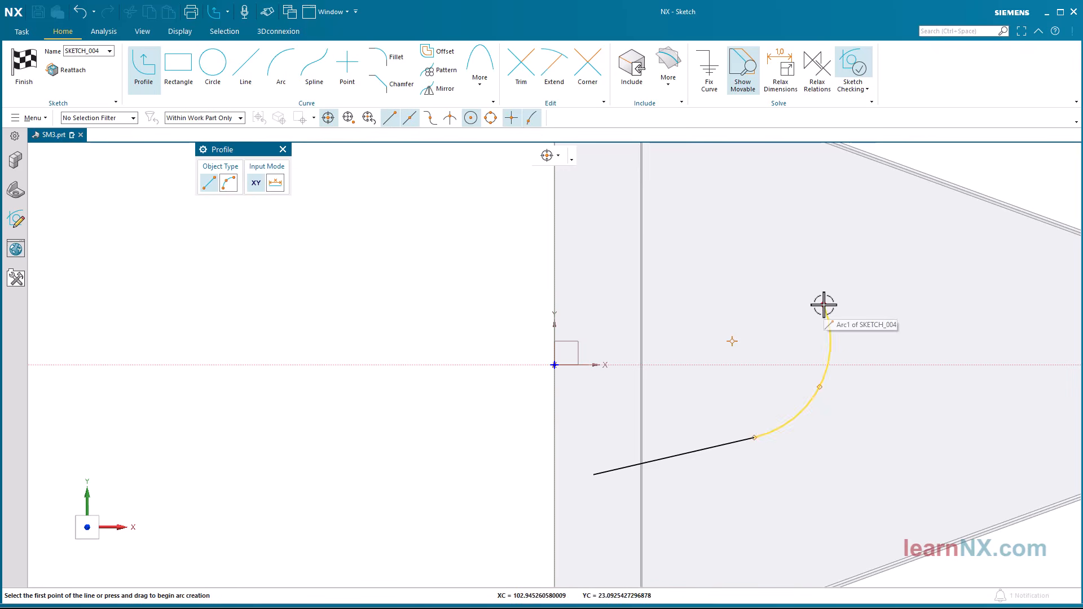
Step: Add a steep line crossing the first one and a horizontal line about 83 mm long crossing its upper end, and finish the sketch
left_click(246, 68)
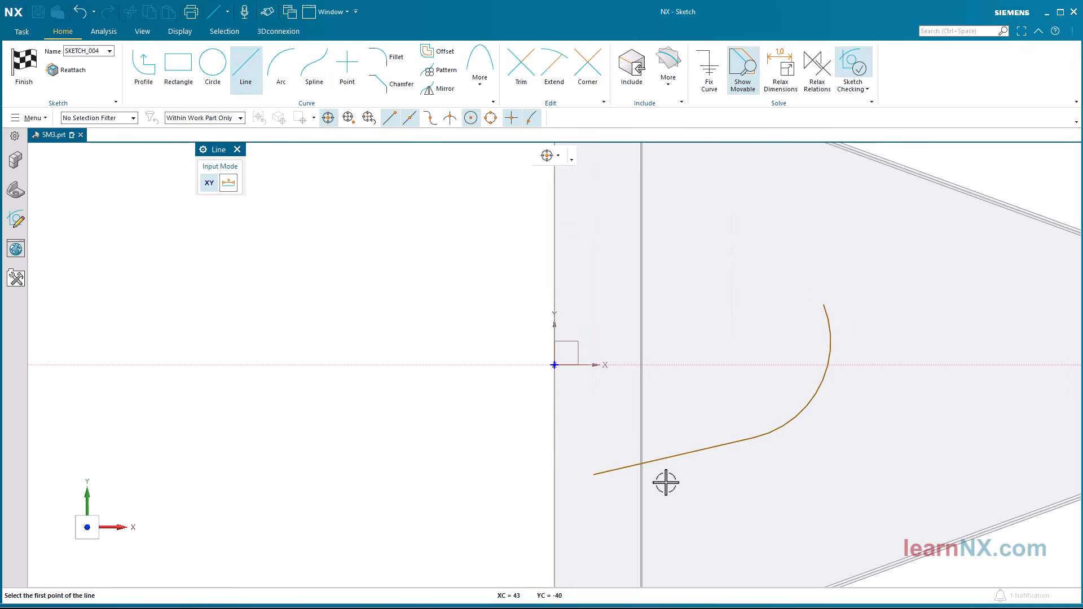
left_click(675, 505)
left_click(748, 214)
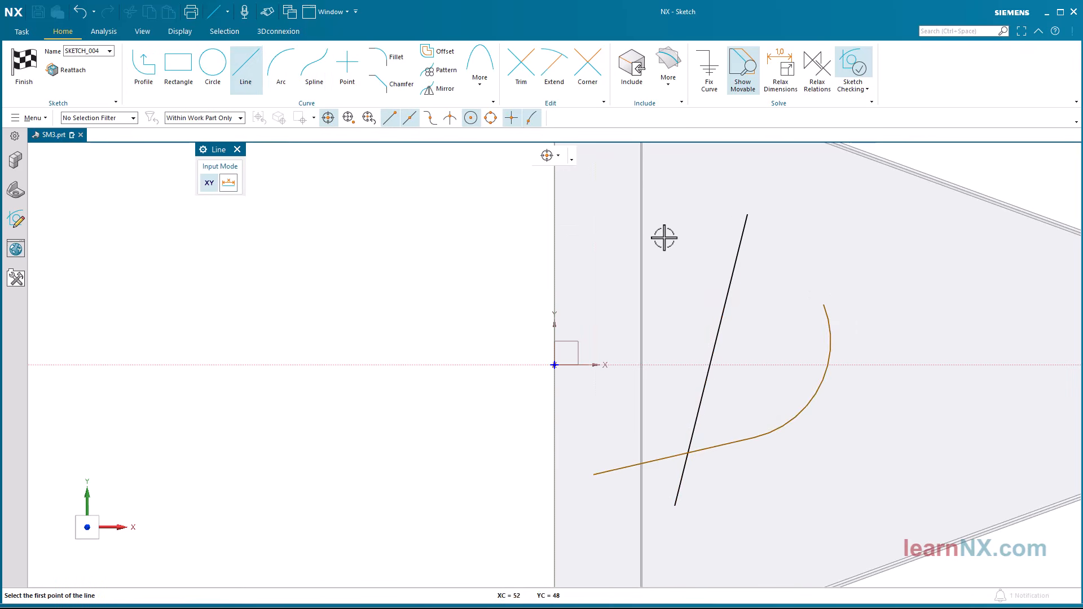
left_click(591, 237)
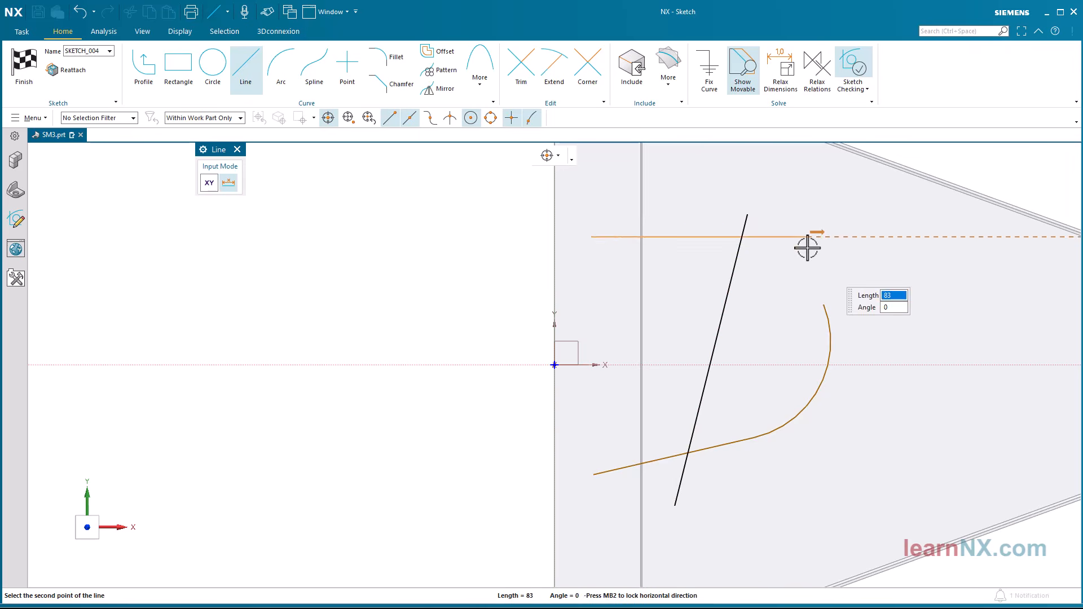
left_click(807, 249)
key("Escape")
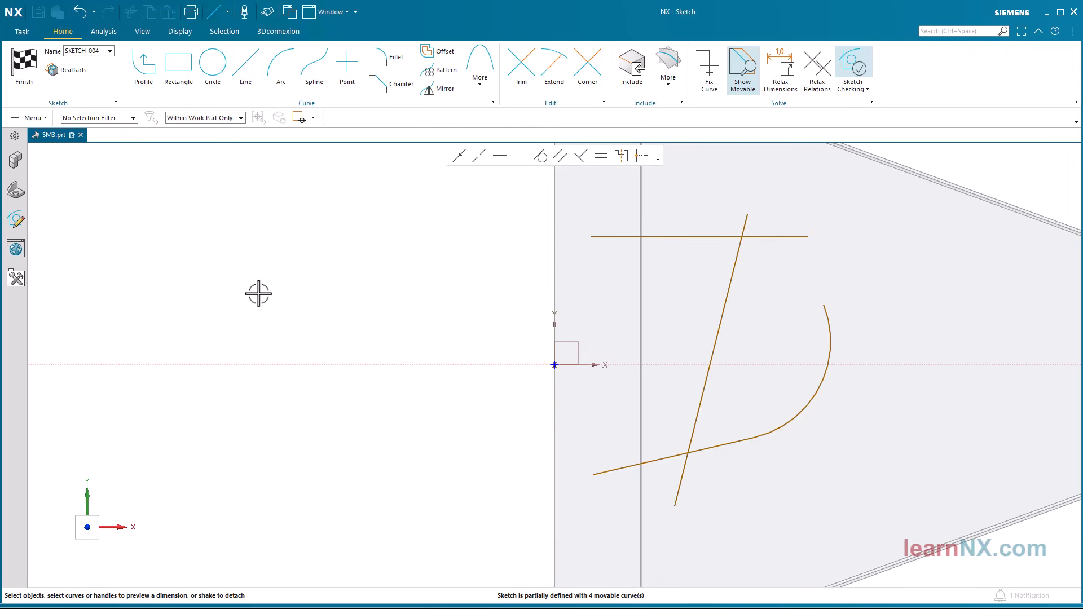
left_click(25, 79)
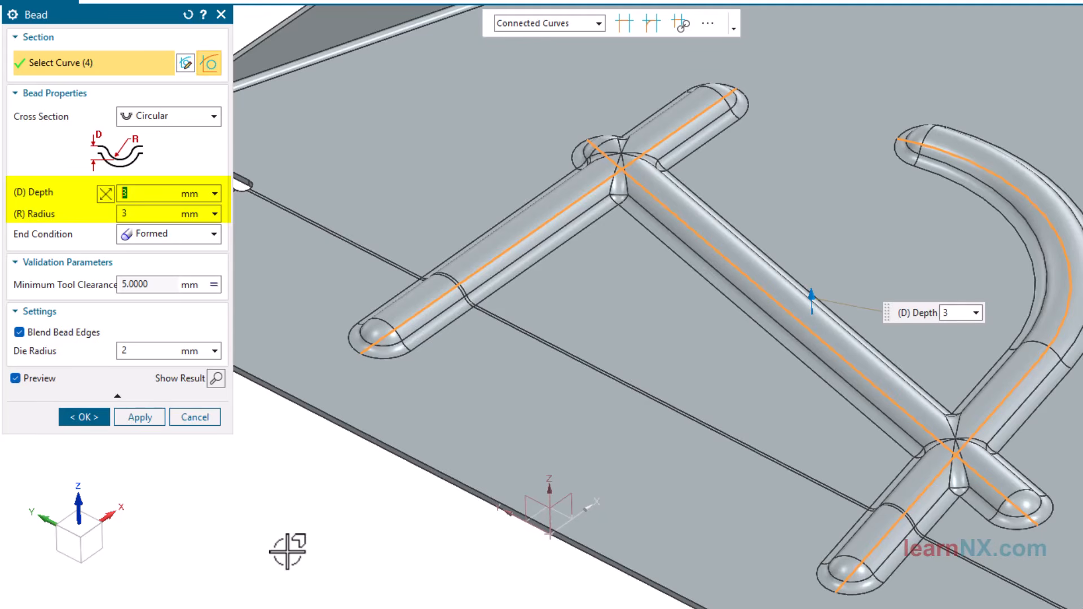
Step: Try the circular bead with 4 mm depth and without blended edges, restoring 3 mm depth and Blend Bead Edges
type("4")
key("Return")
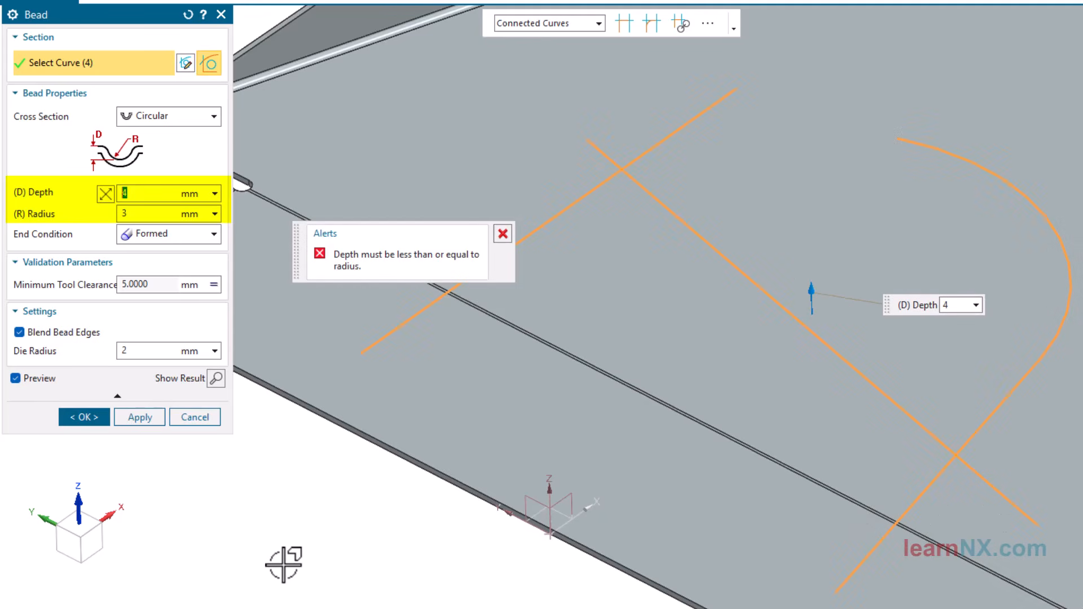
type("3")
key("Return")
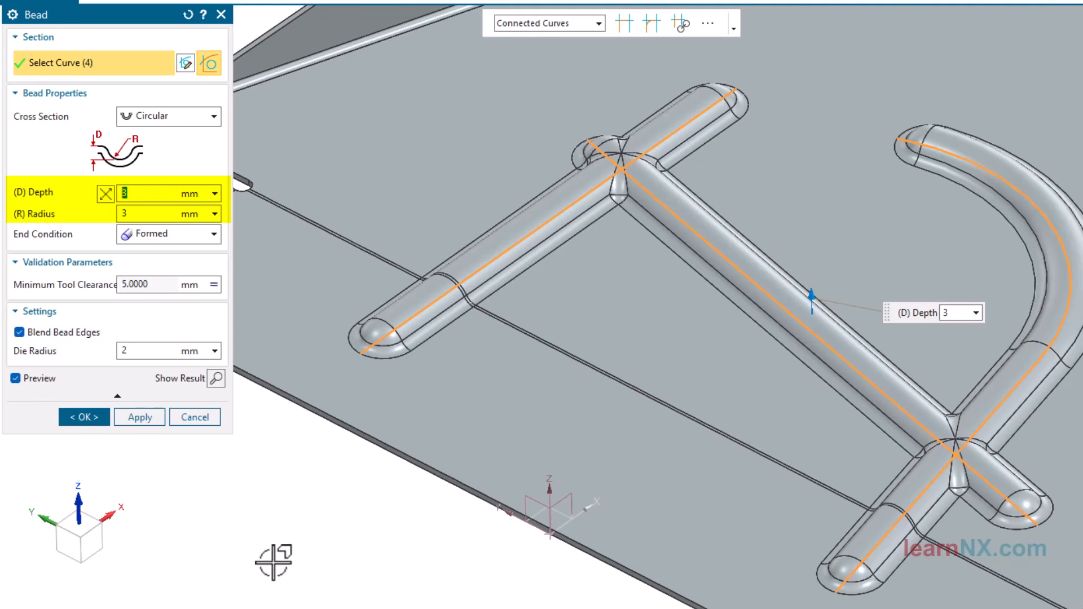
left_click(20, 333)
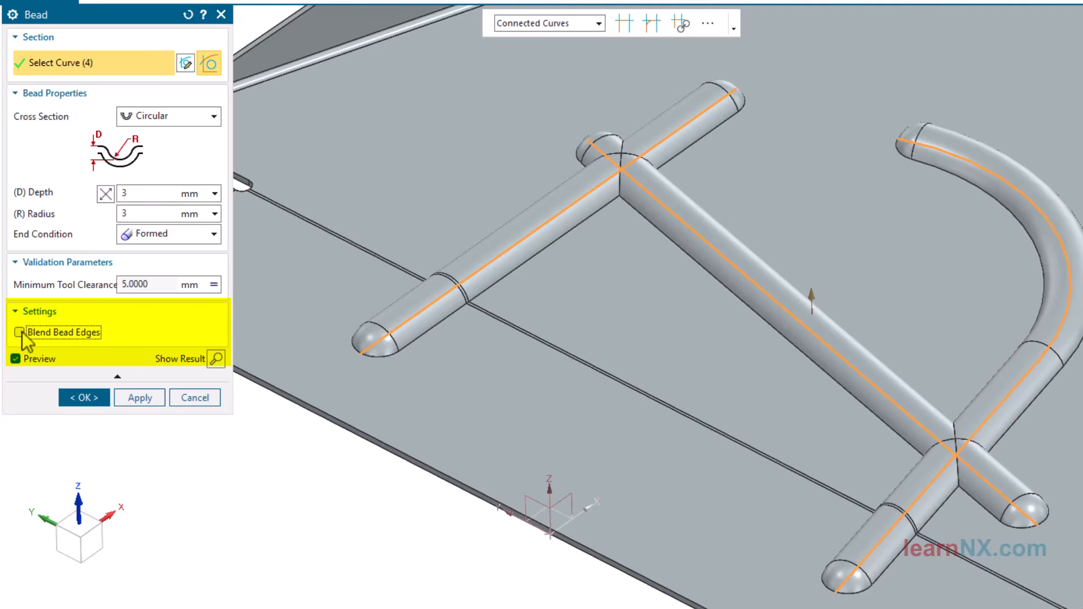
left_click(19, 332)
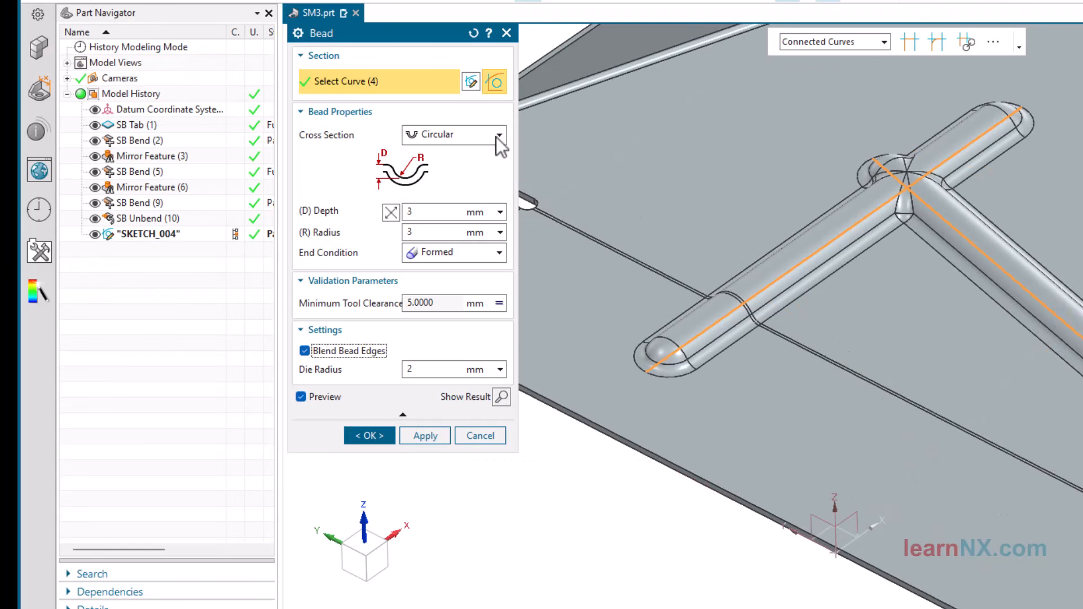
Step: Change the bead's cross section to U-Shaped and set its width to 5 mm
left_click(210, 118)
left_click(483, 168)
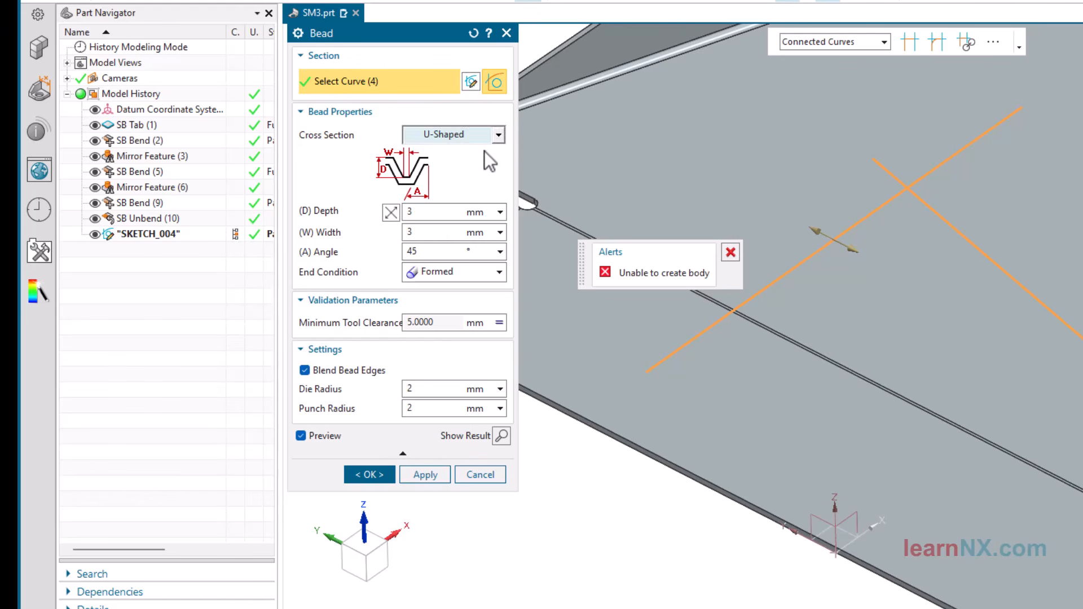
left_click(412, 232)
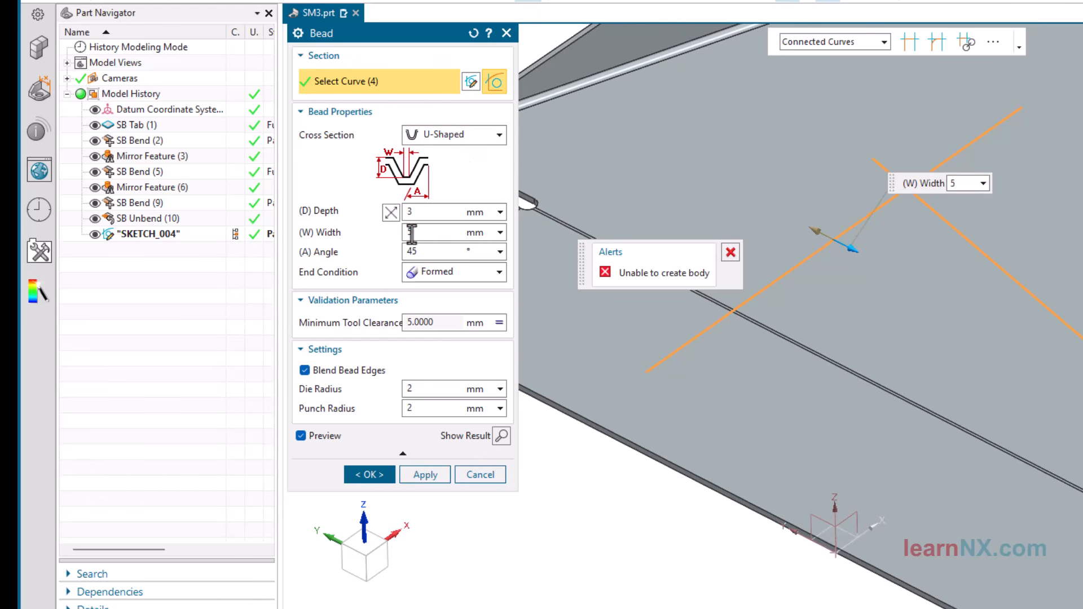
key("Return")
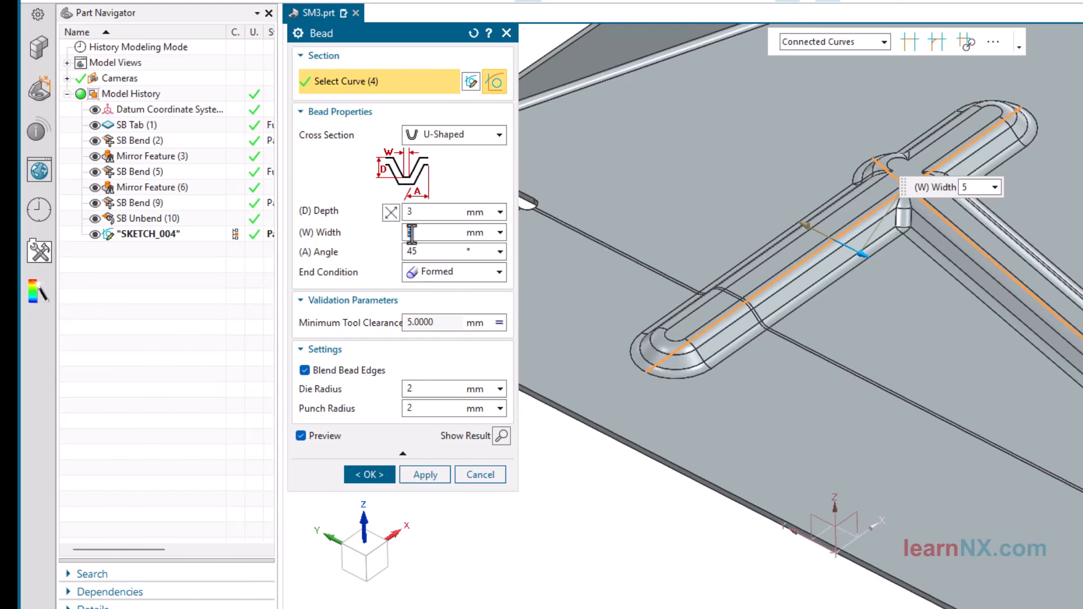
Step: Try the Lanced end condition, switch it to Punched and create the U-shaped bead
left_click(445, 273)
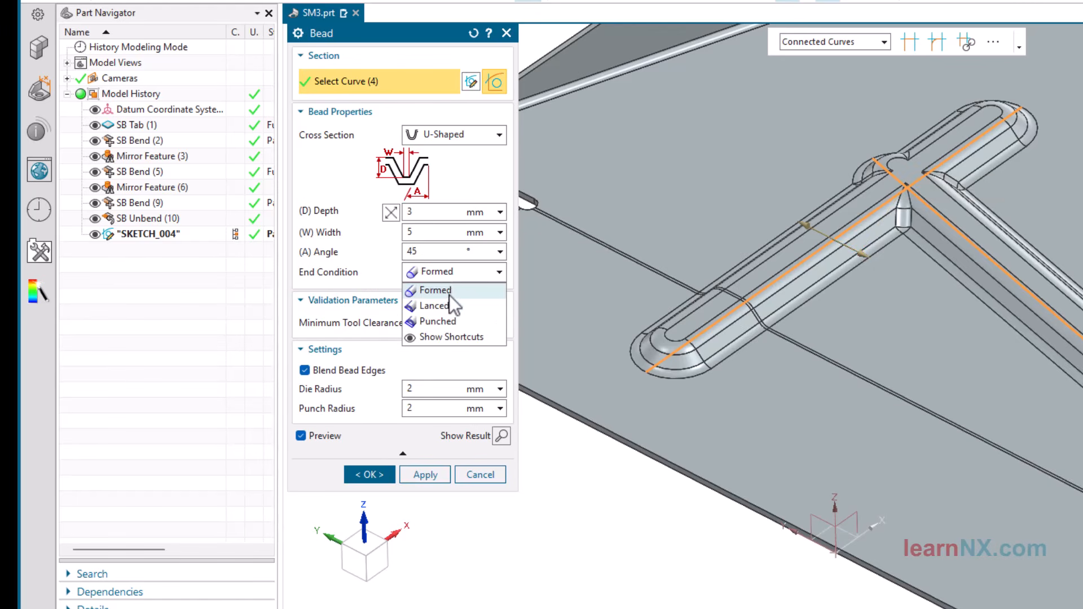
left_click(451, 305)
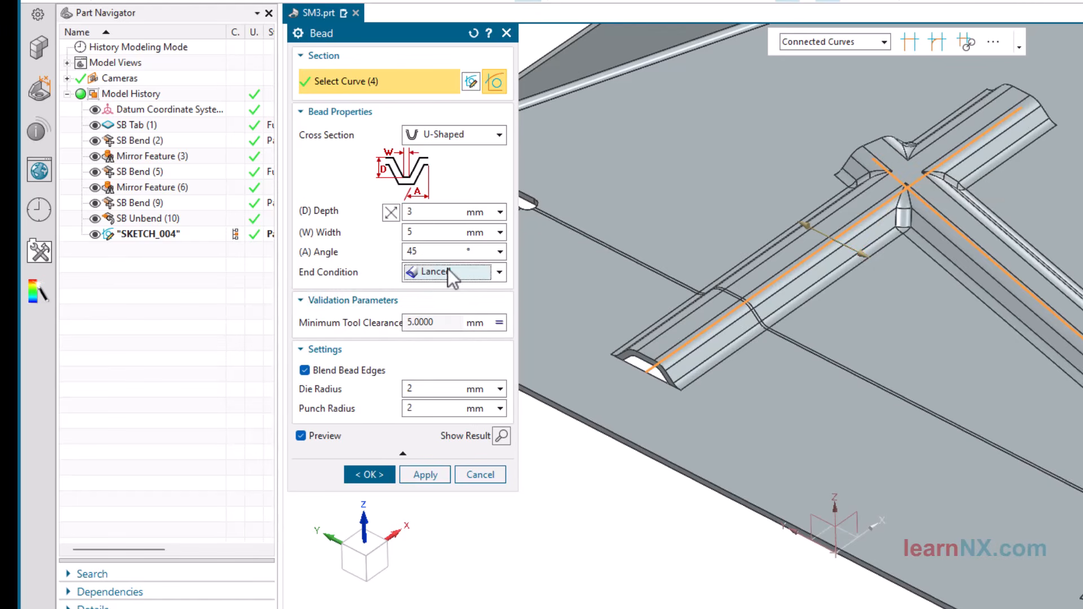
left_click(448, 270)
left_click(451, 321)
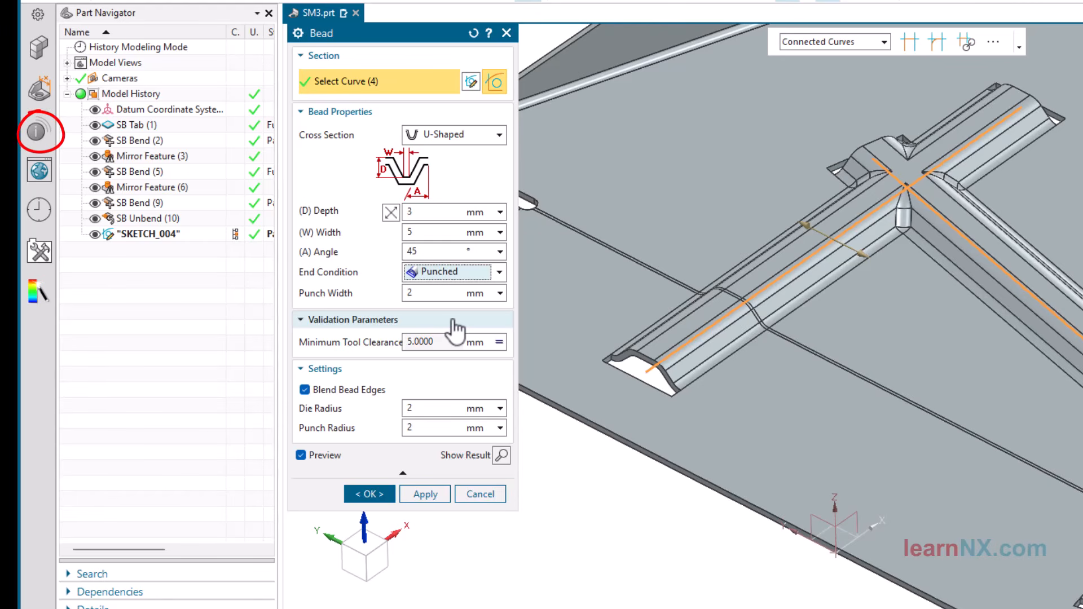
left_click(370, 494)
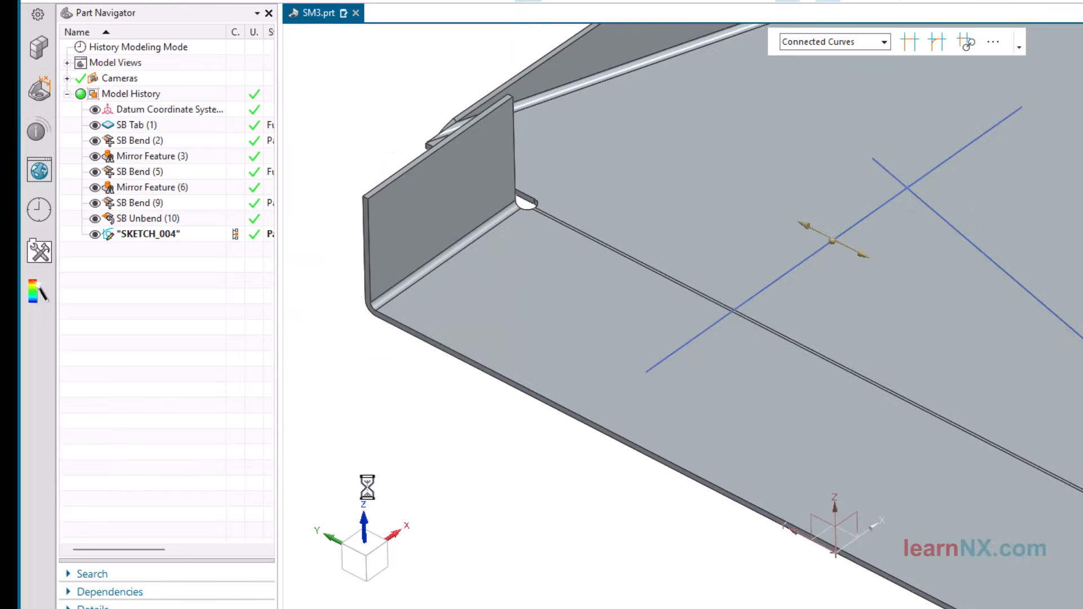
Step: Undo the bead with punched ends
scroll(368, 453, "down", 5)
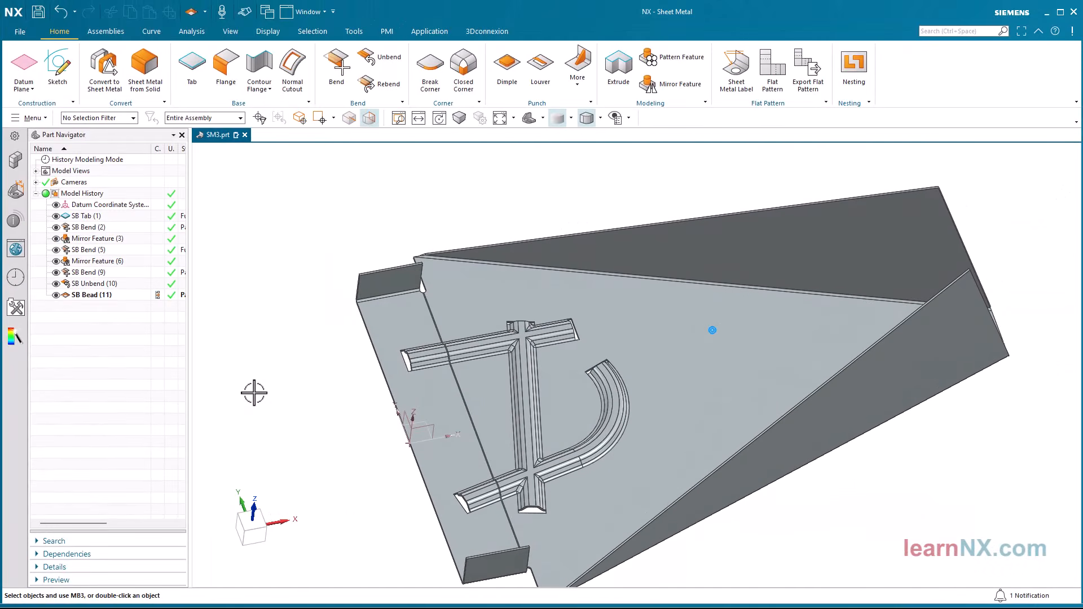
key("ctrl+z")
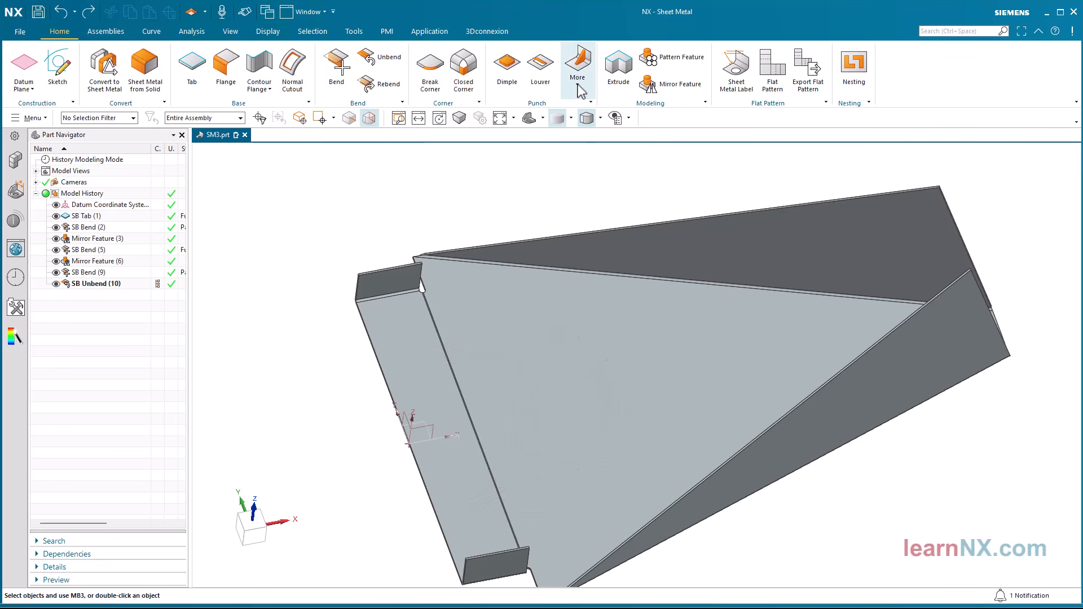
Step: Start a Bead feature and create its section sketch on the flat strip between the two small corner flanges
left_click(579, 86)
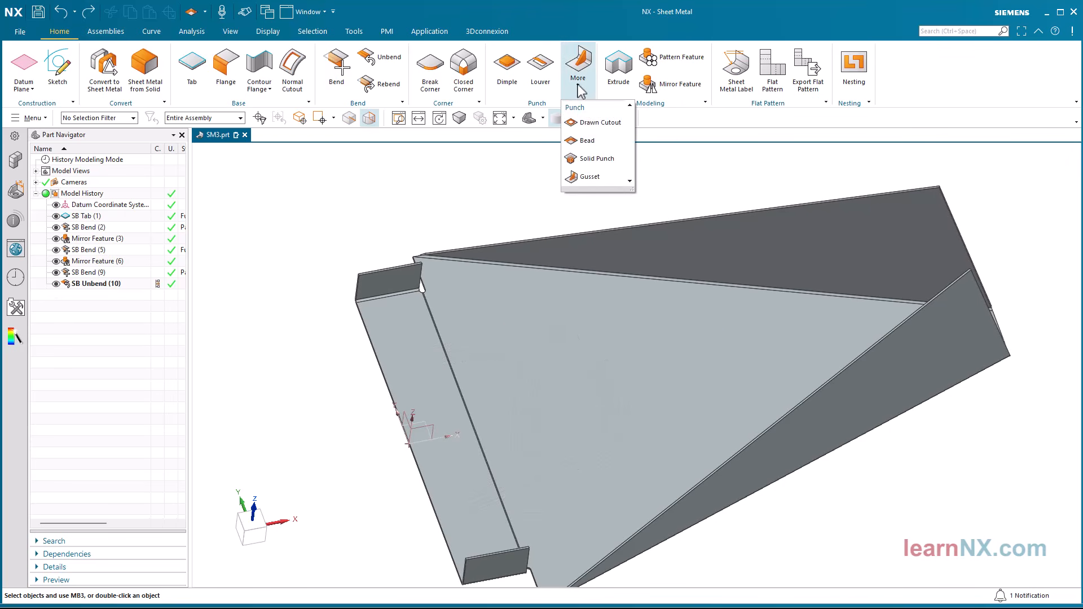
left_click(587, 142)
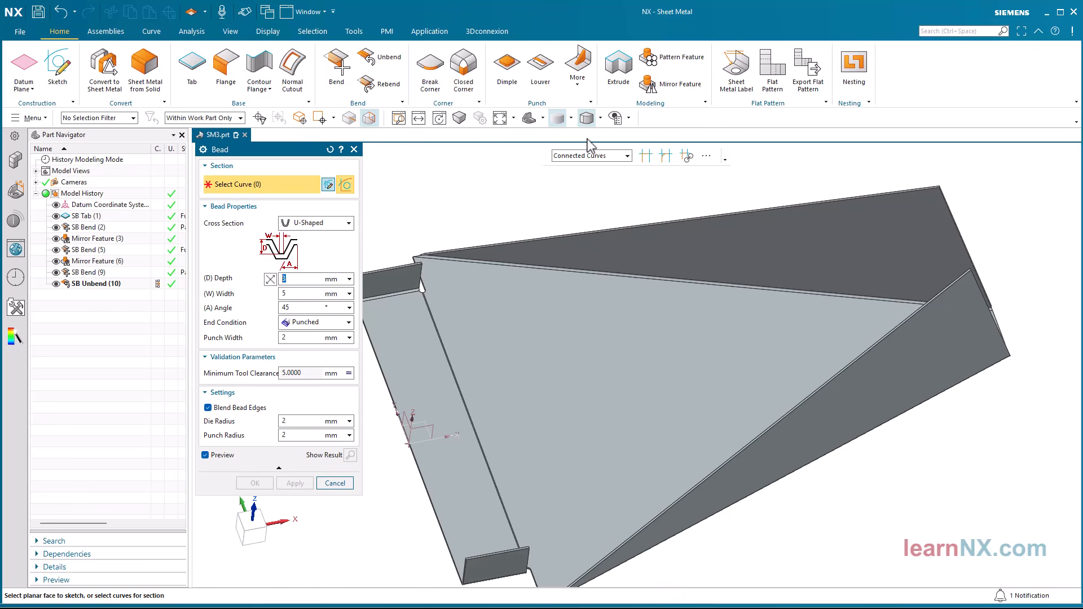
left_click(328, 184)
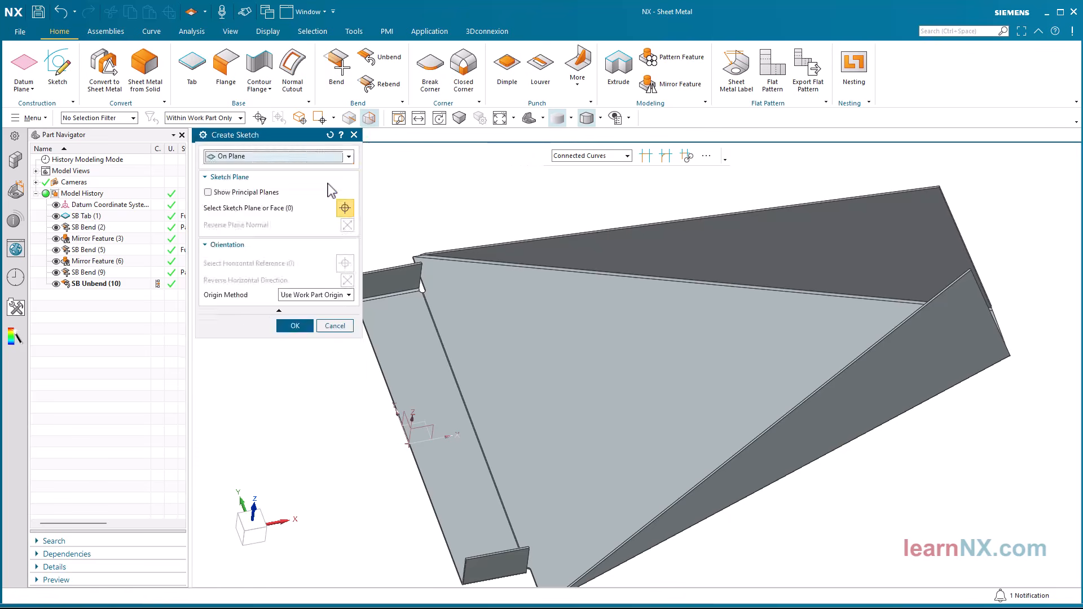
left_click(454, 346)
left_click(295, 340)
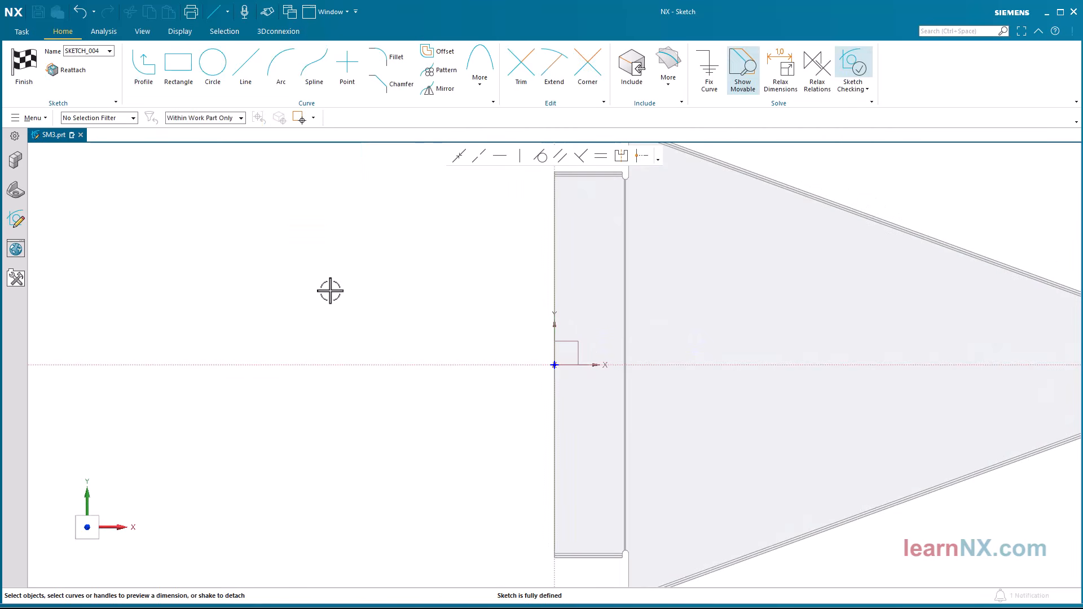
Step: Sketch a horizontal line across the cross bend below the X axis, 100 mm long and starting 15 mm from the part's outer edge
left_click(246, 67)
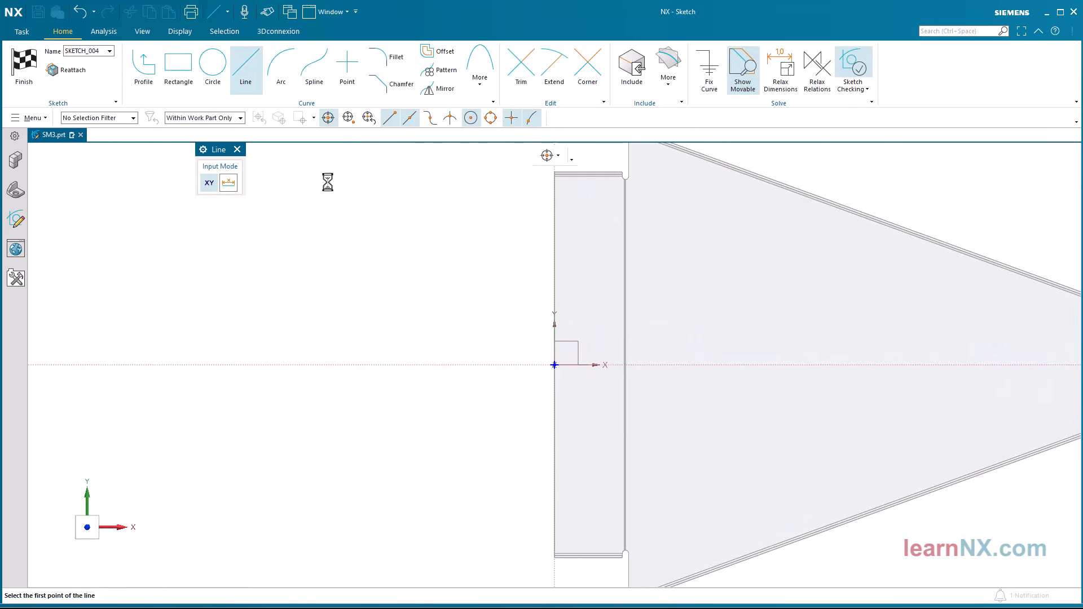
left_click(457, 472)
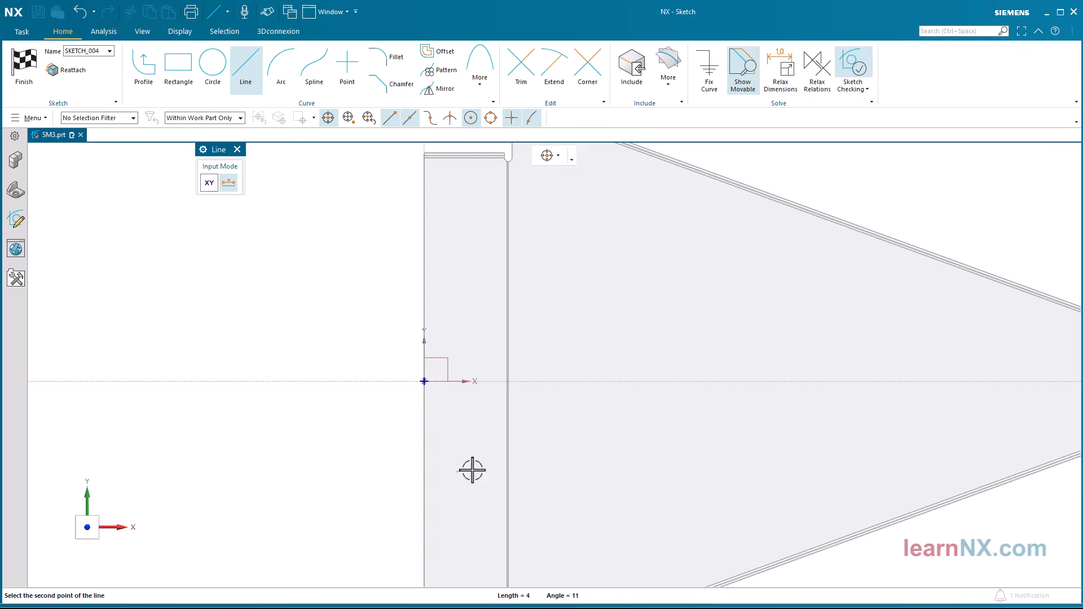
left_click(647, 462)
key("Escape")
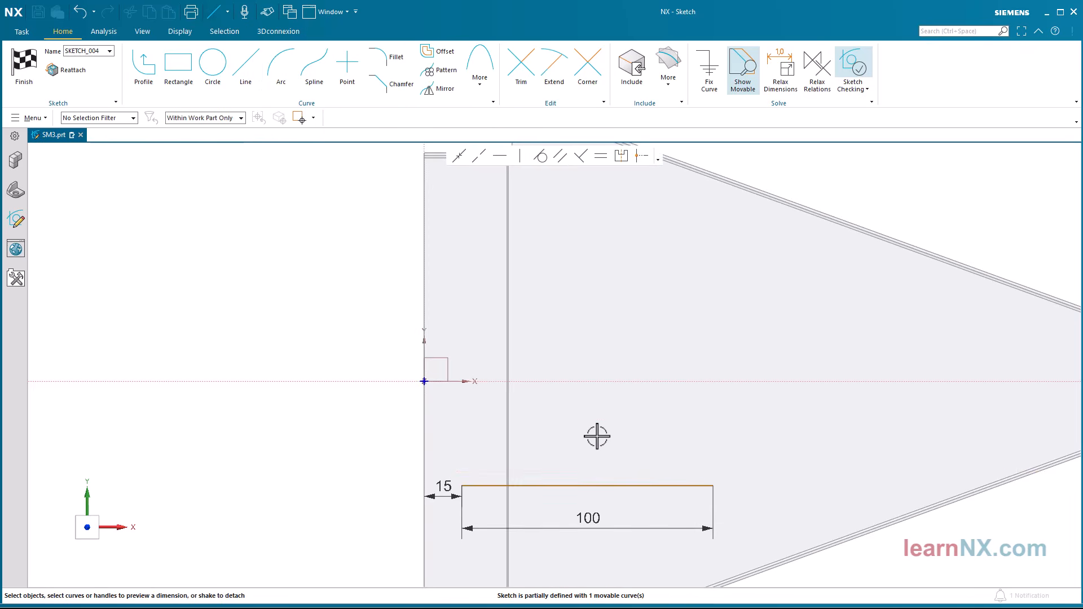
Step: Mirror the horizontal line about the sketch's X axis
left_click(445, 90)
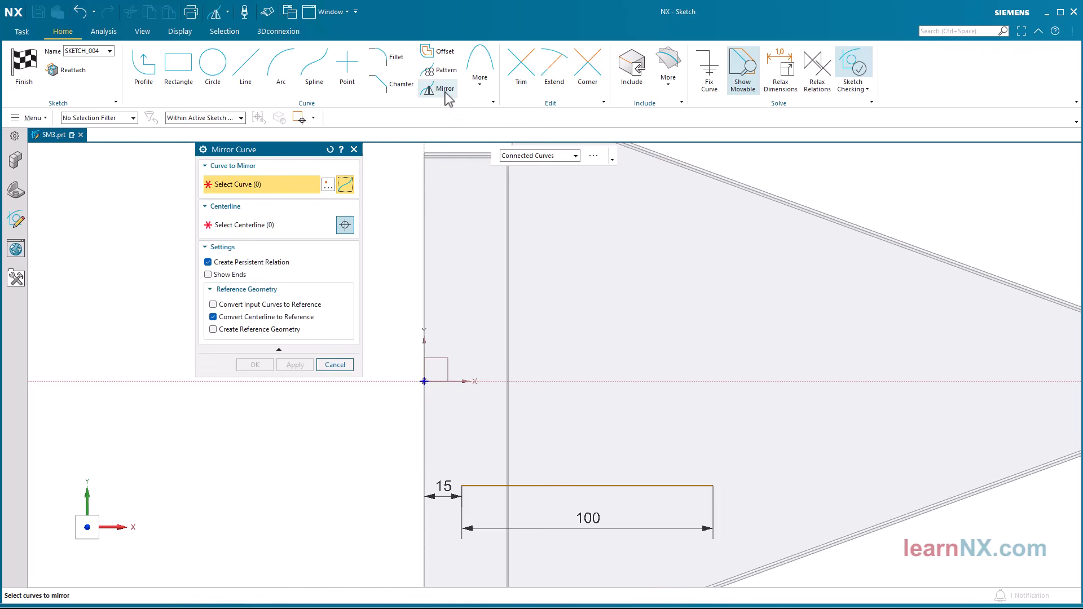
left_click(563, 474)
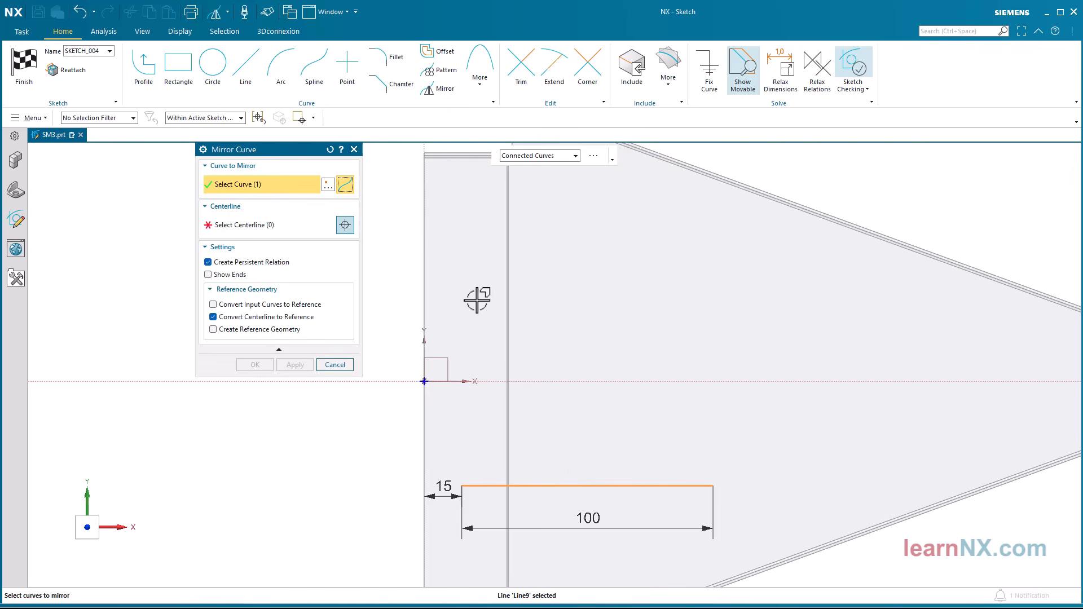
left_click(307, 225)
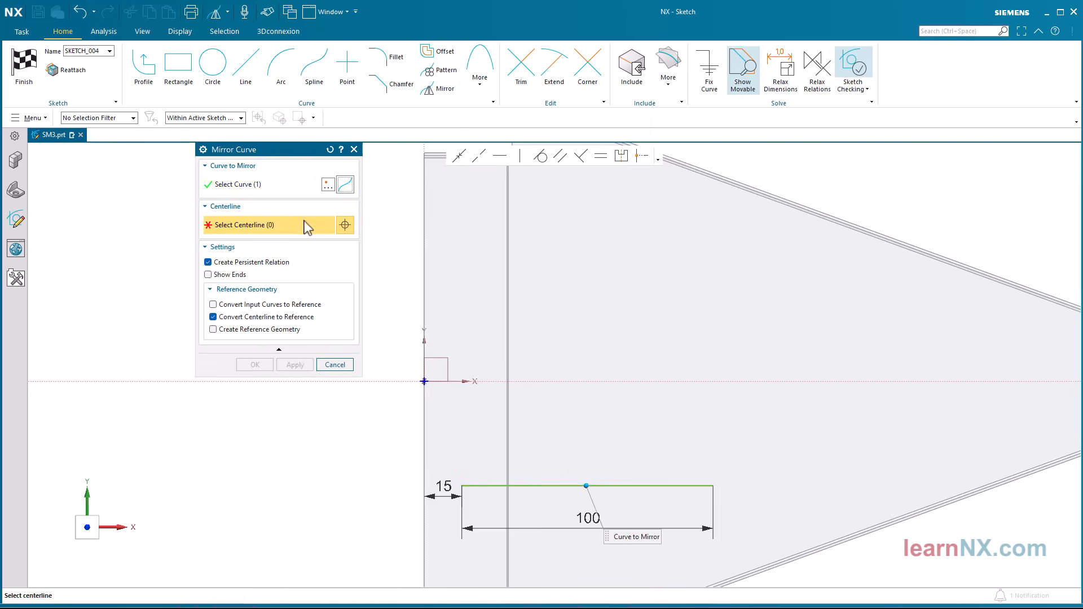
left_click(535, 382)
left_click(255, 364)
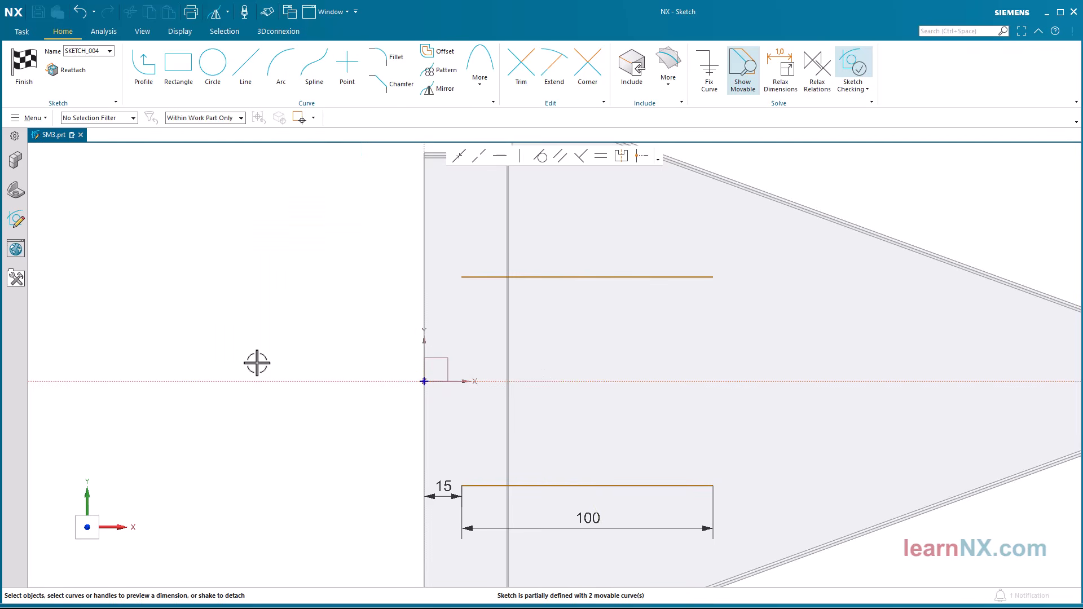
Step: Dimension the distance between the two lines to 100 mm, place the dimension outside the part and finish the sketch
left_click(481, 277)
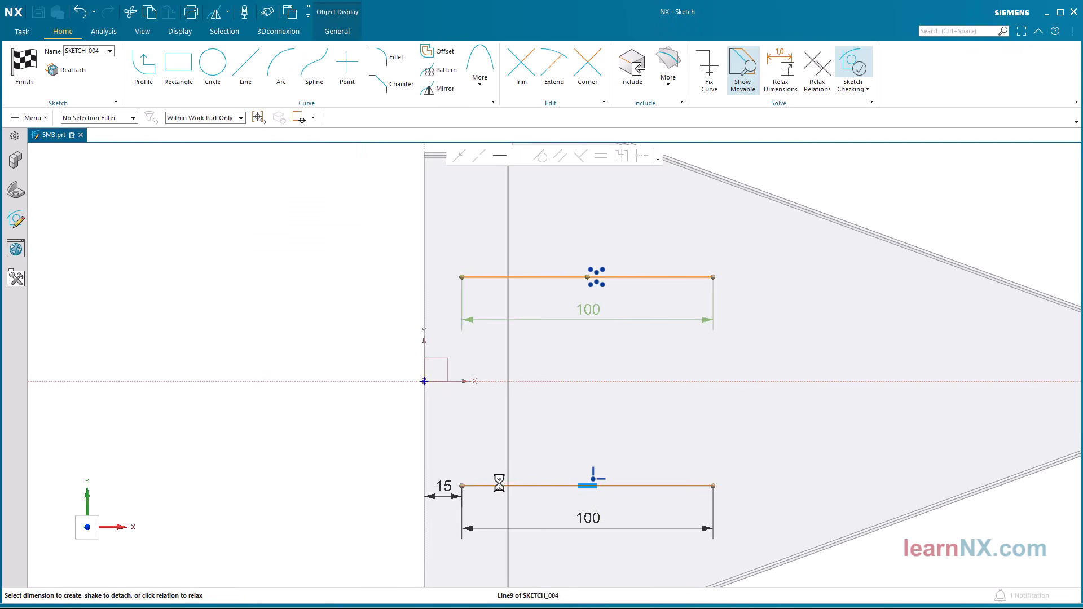
left_click(500, 485)
left_click(496, 381)
type("100")
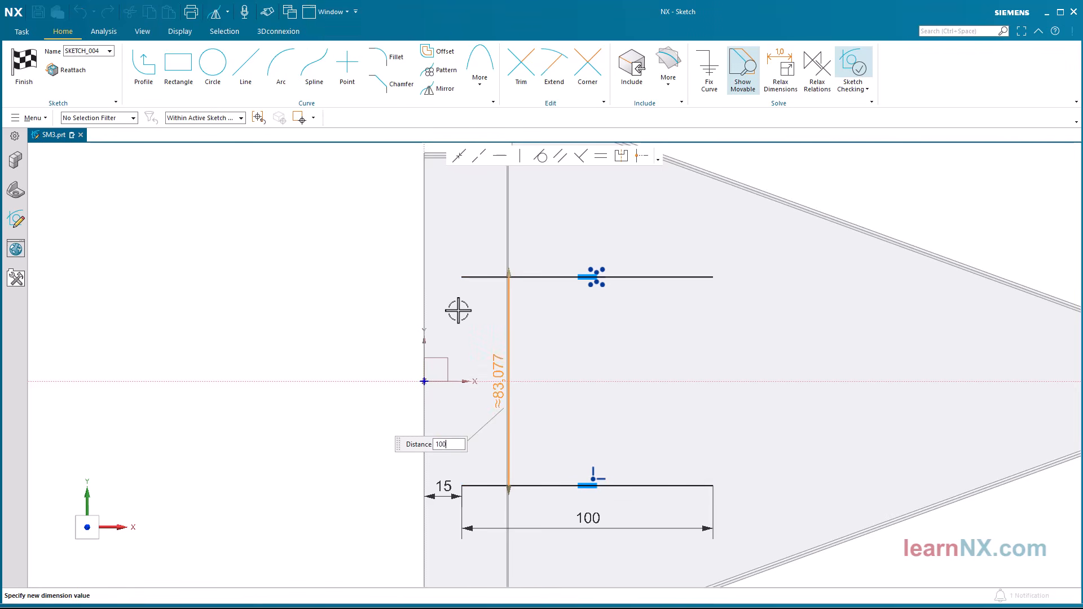
key("Return")
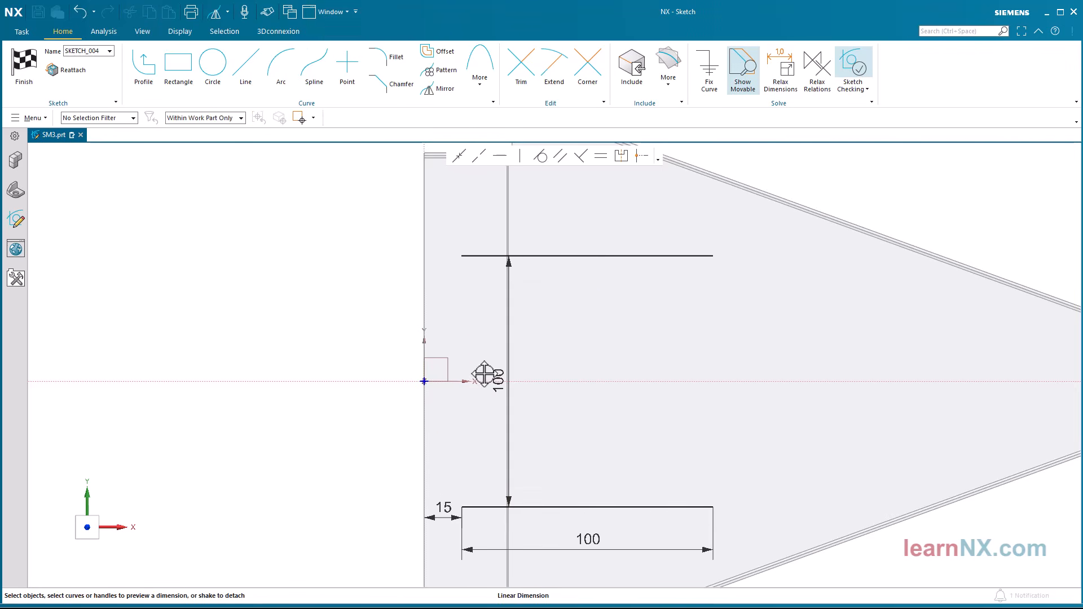
left_click_drag(486, 375, 349, 374)
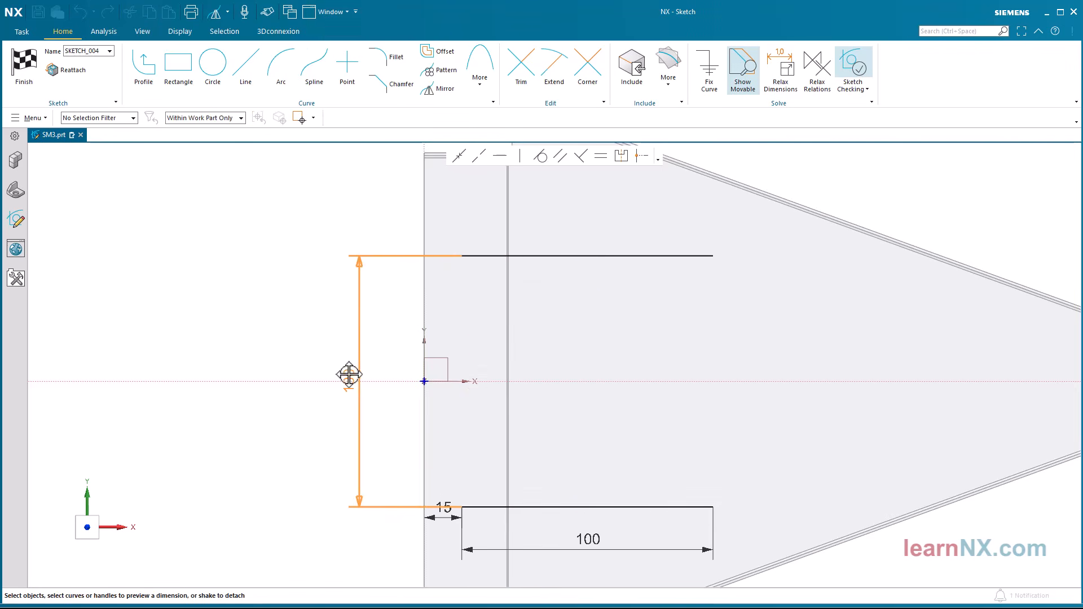
left_click(24, 67)
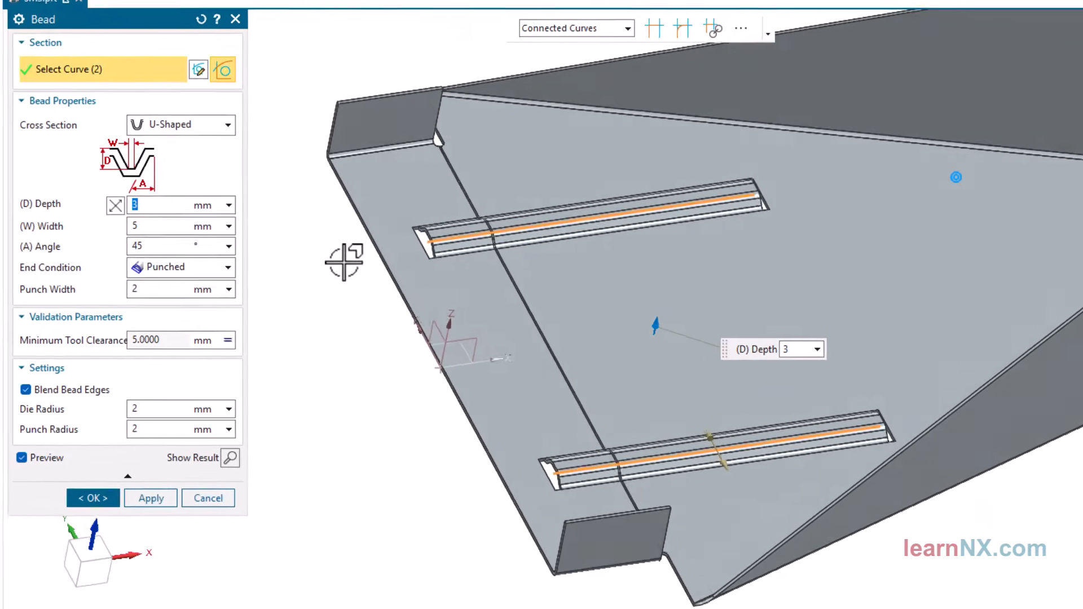
Step: Change the bead's cross section to Circular with Formed ends and create both beads
left_click(208, 124)
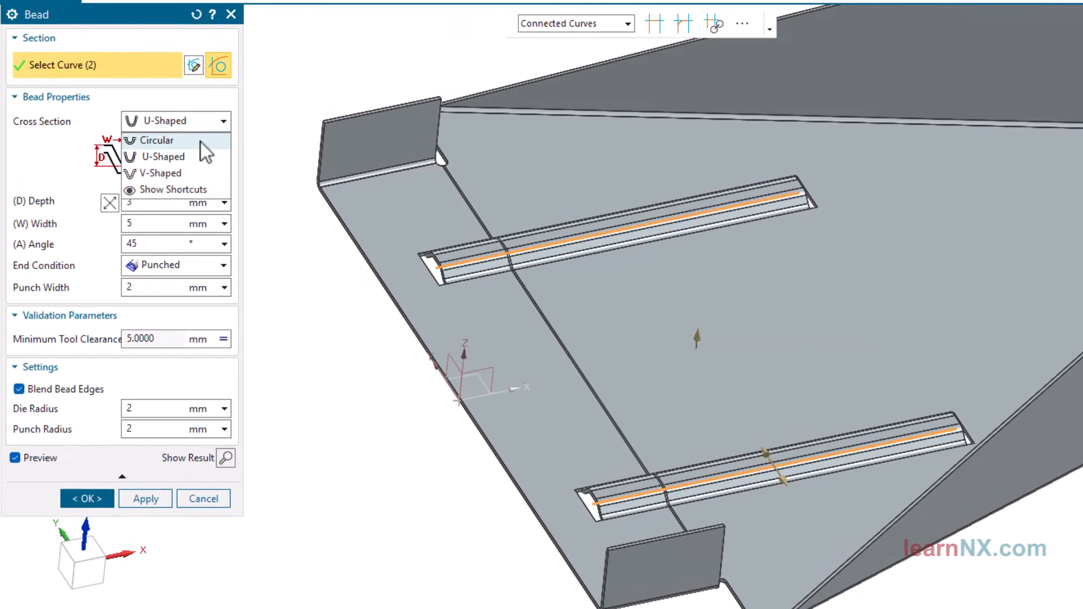
left_click(205, 145)
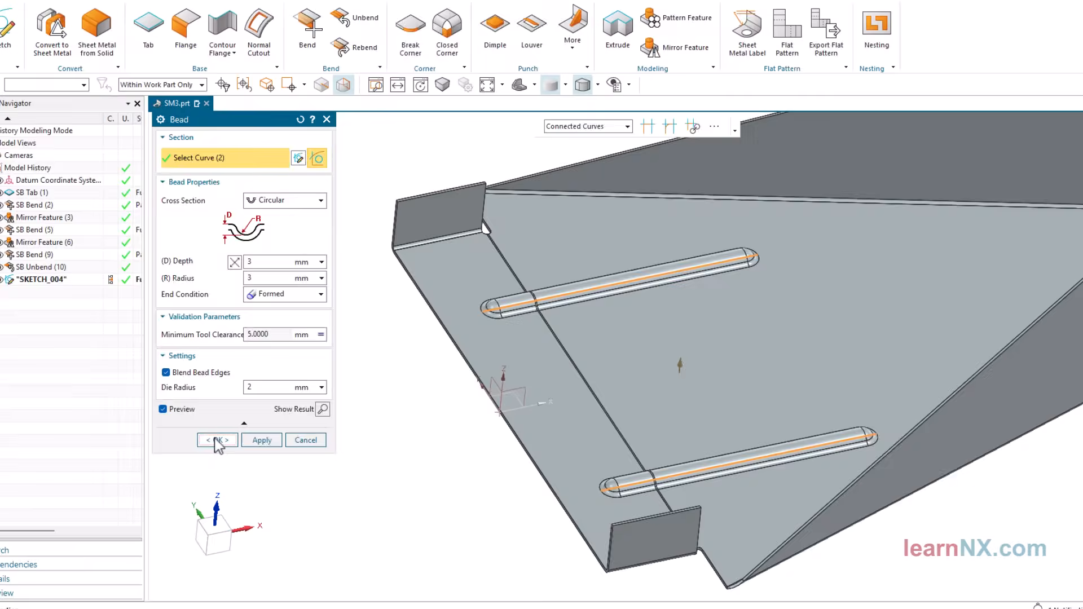
left_click(84, 437)
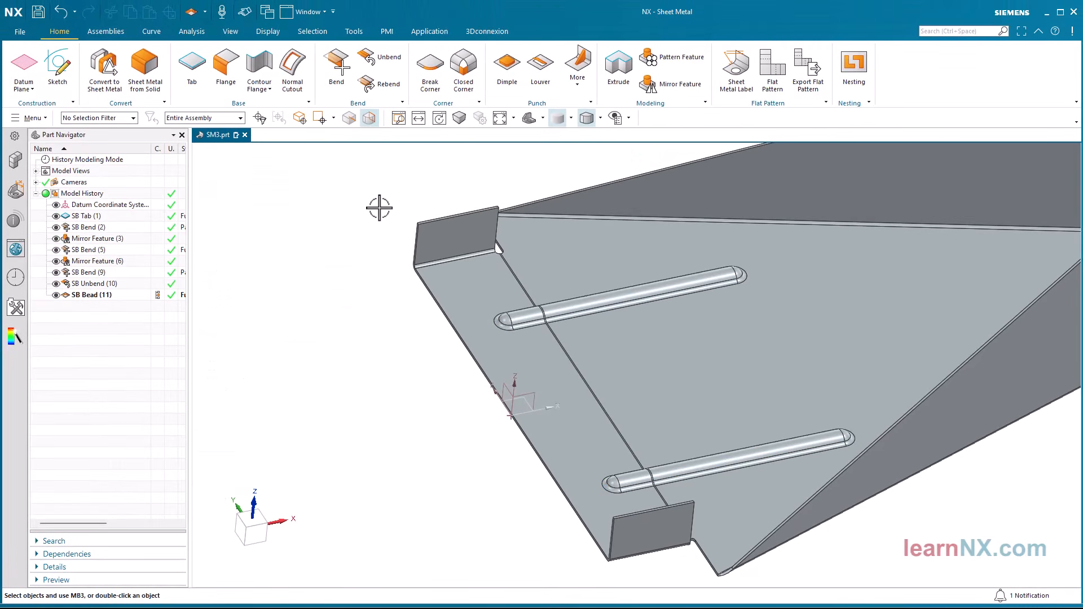
Step: Rebend the flattened cross bend, keeping the narrow strip between the corner flanges as the stationary face
left_click(379, 86)
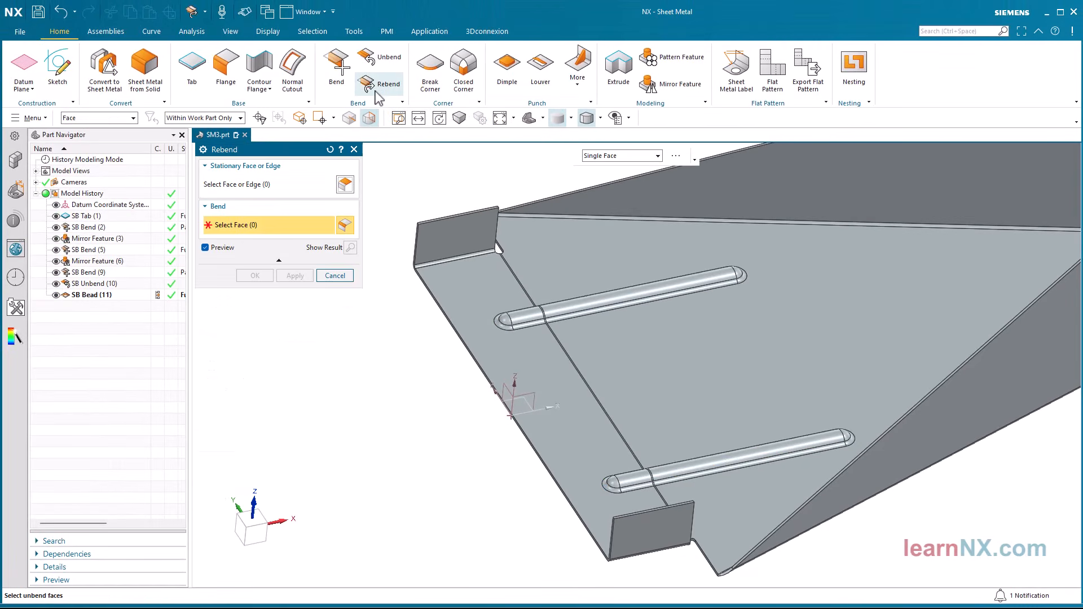
left_click(467, 287)
scroll(417, 257, "up", 6)
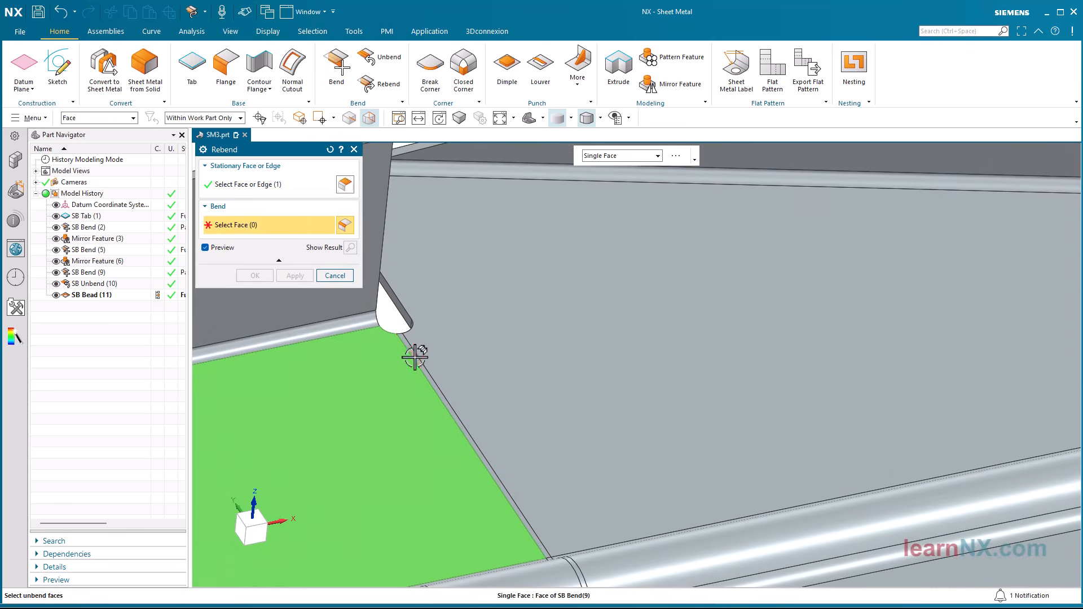
left_click(417, 349)
left_click(249, 276)
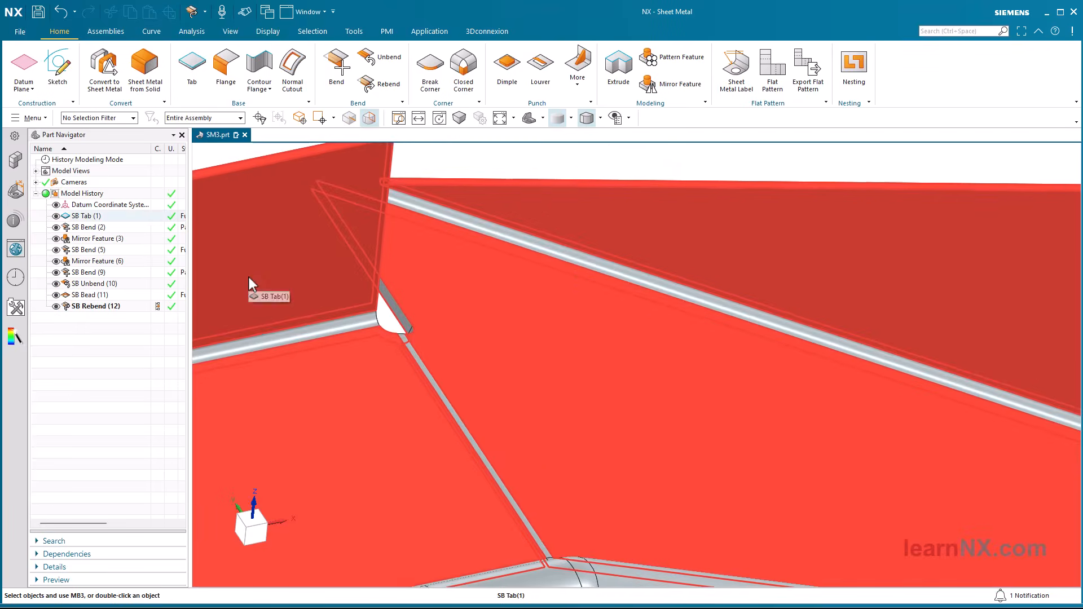
key("Home")
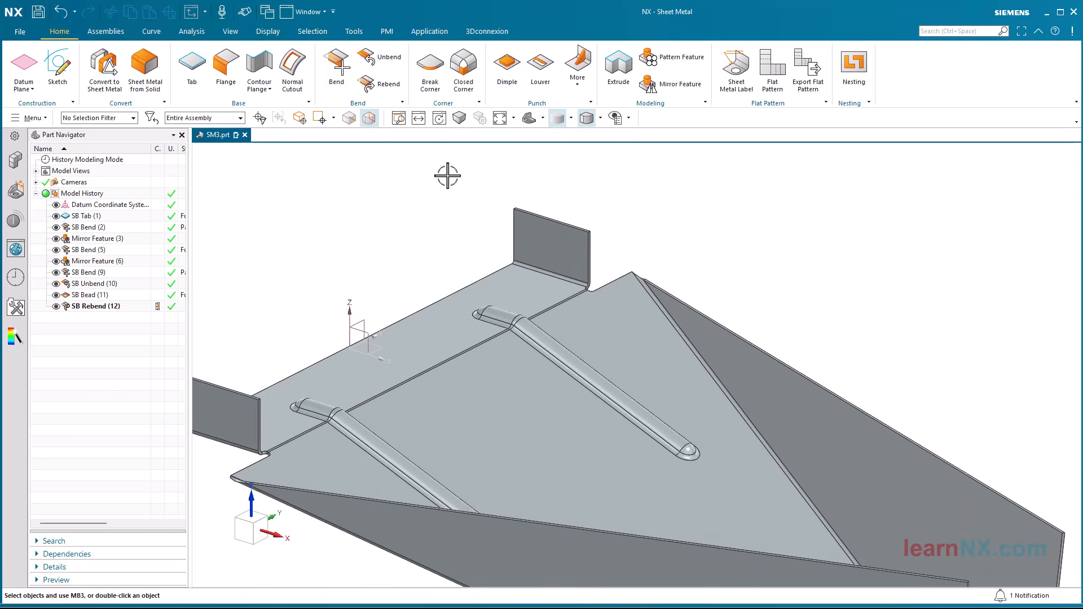
Step: Edit the bead feature and try reversing its depth direction
left_click(88, 297)
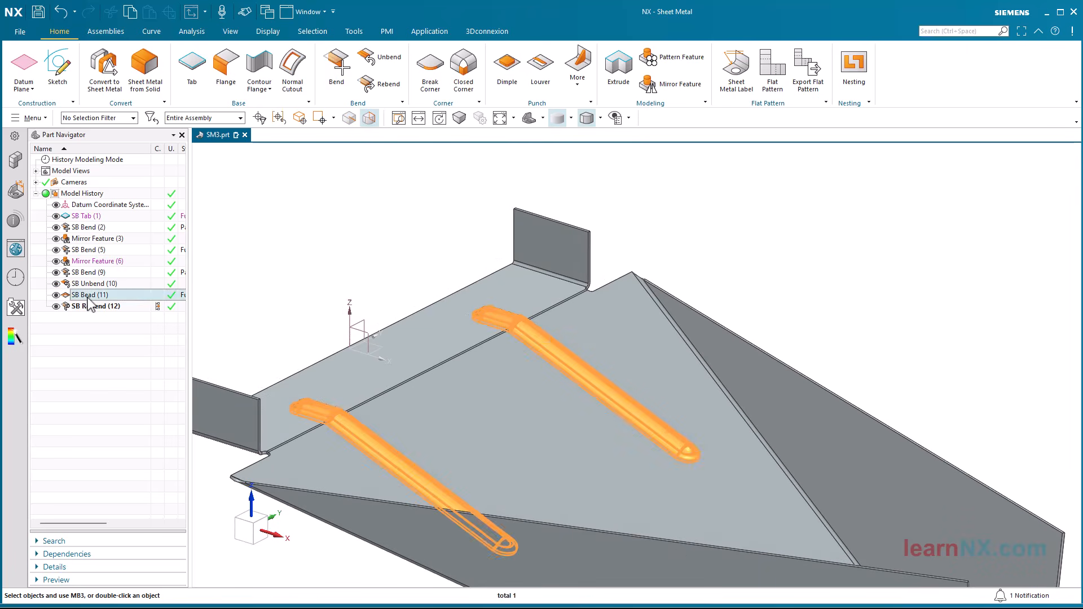
double_click(88, 297)
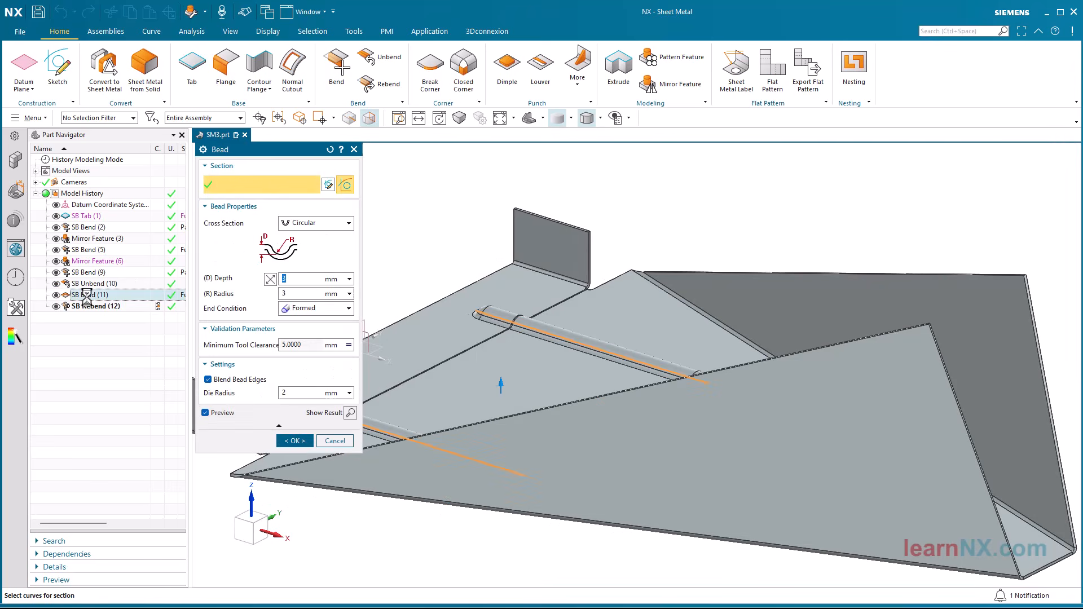
left_click(271, 281)
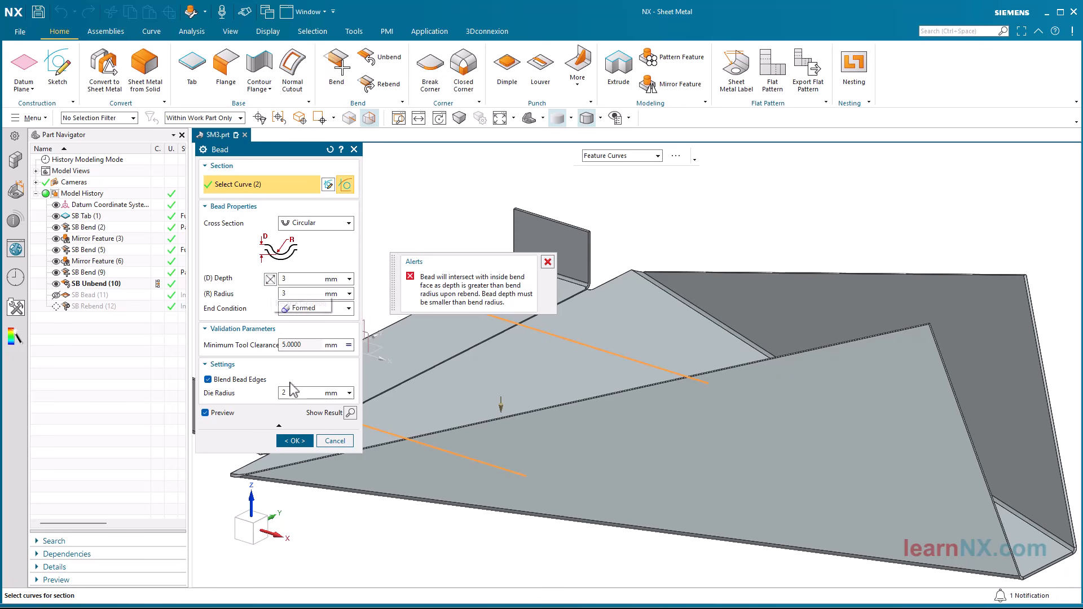
left_click(296, 441)
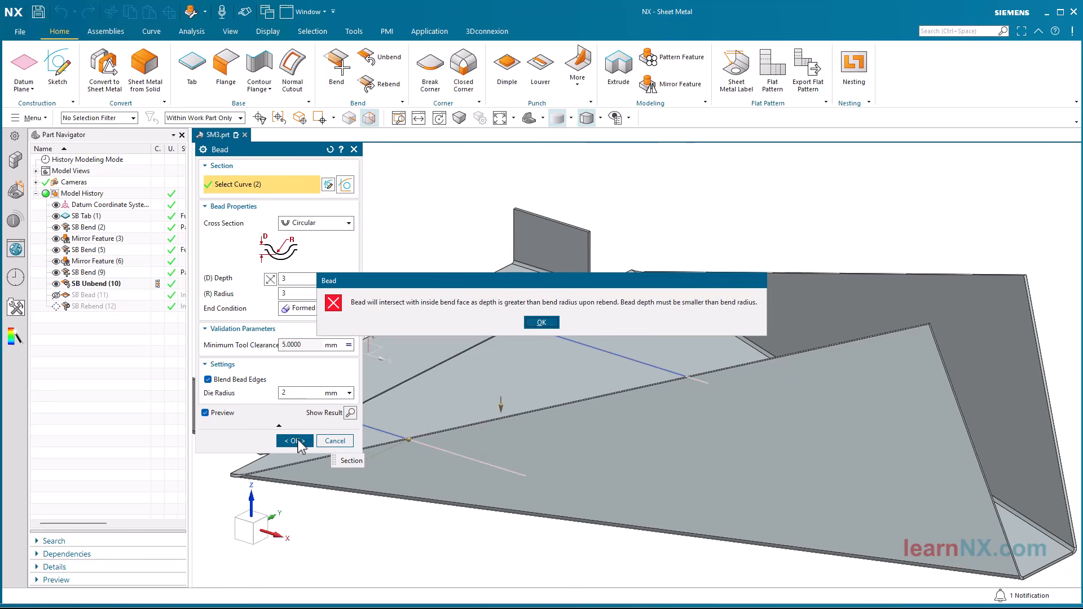
left_click(541, 322)
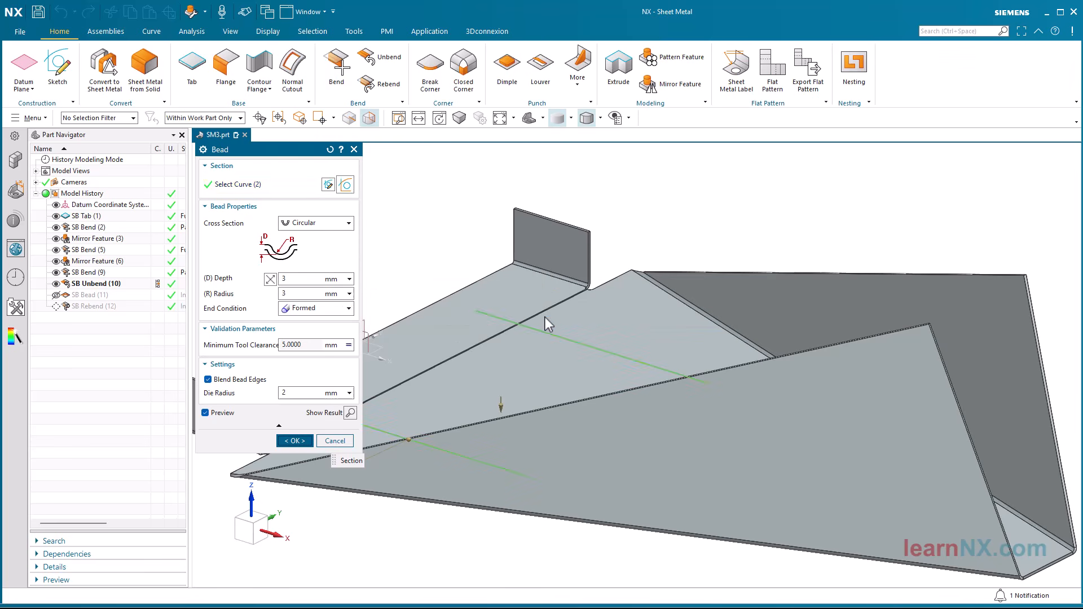
left_click(335, 441)
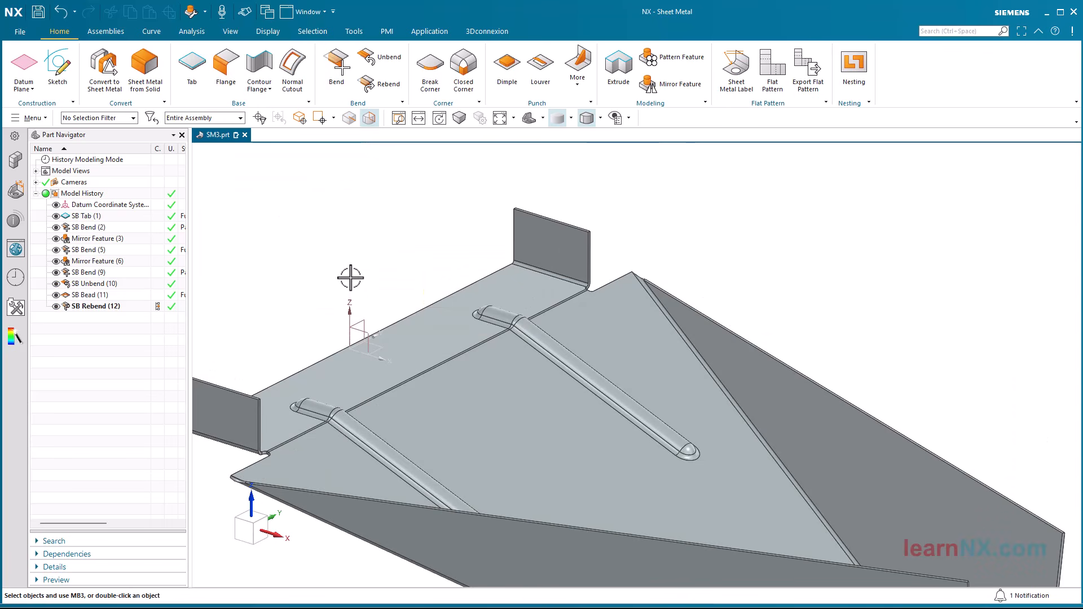
Step: Edit the cross bend to use a local bend radius of 4 mm and apply the change
scroll(259, 297, "up", 3)
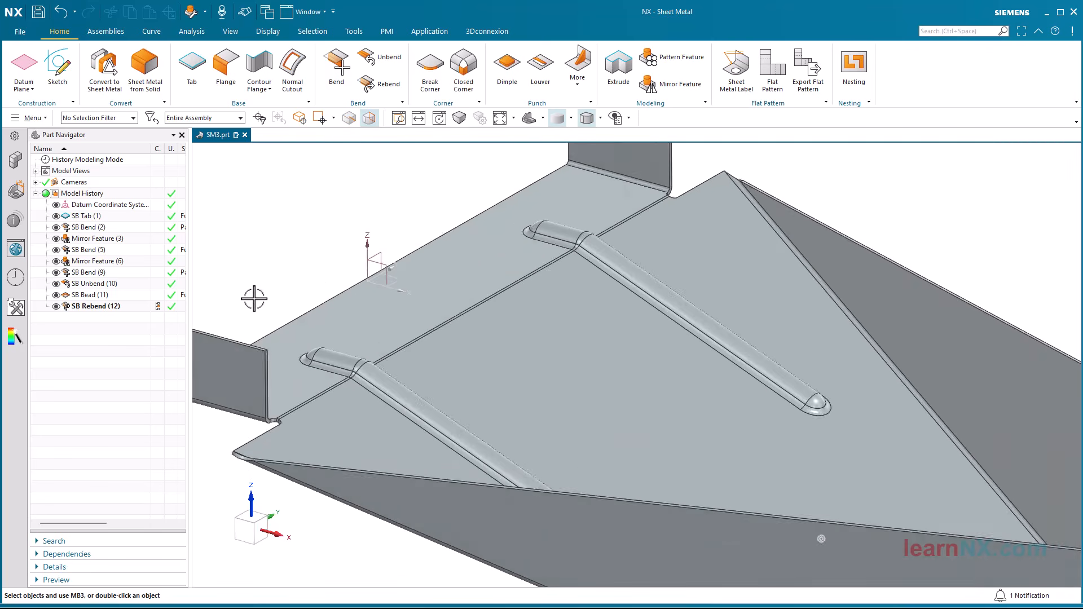
scroll(254, 298, "up", 5)
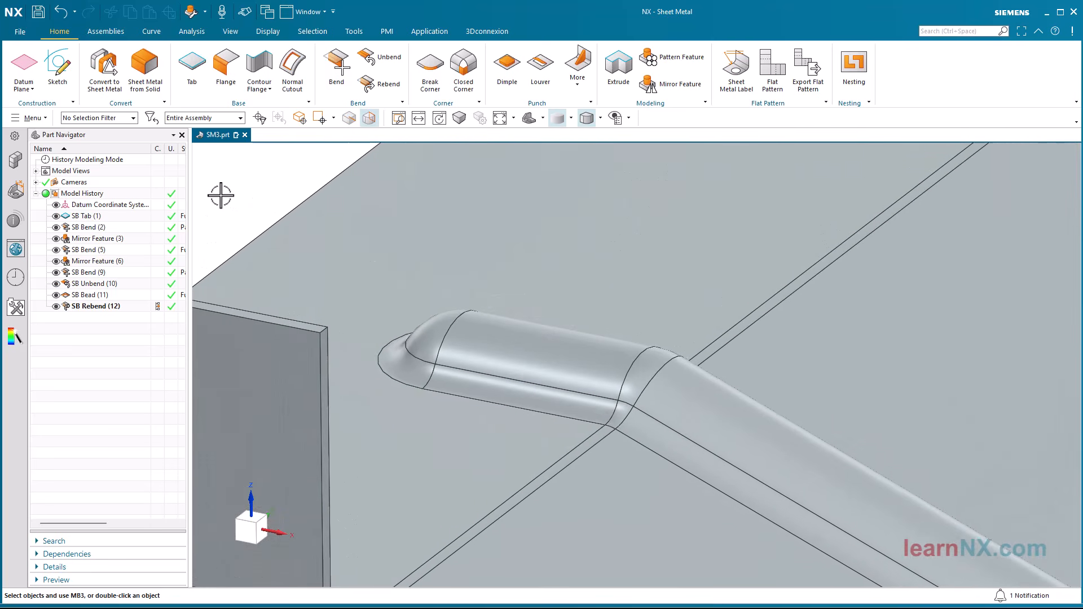
left_click(123, 118)
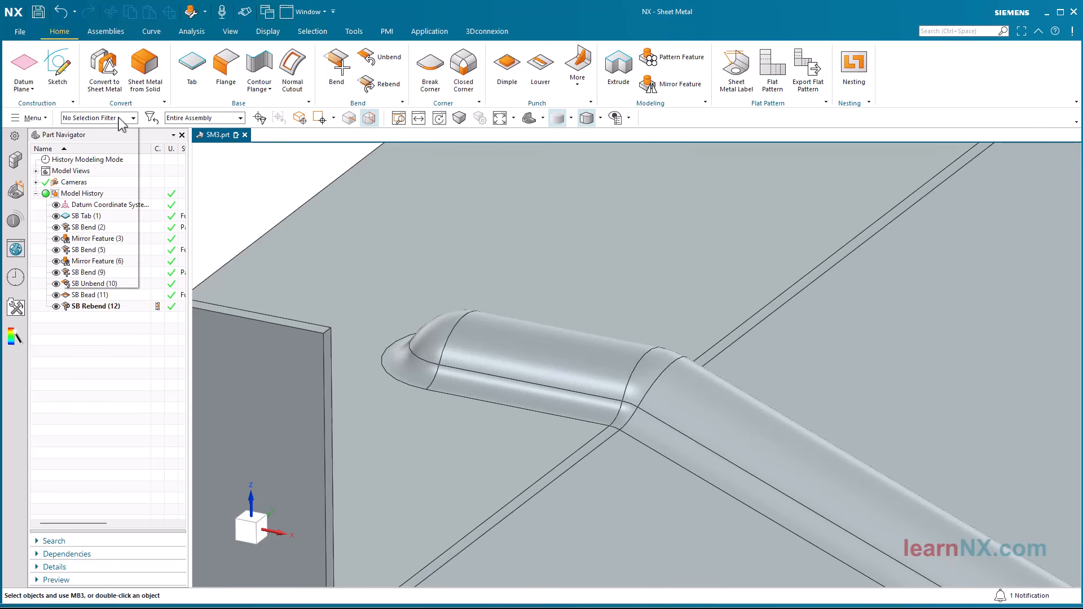
left_click(112, 207)
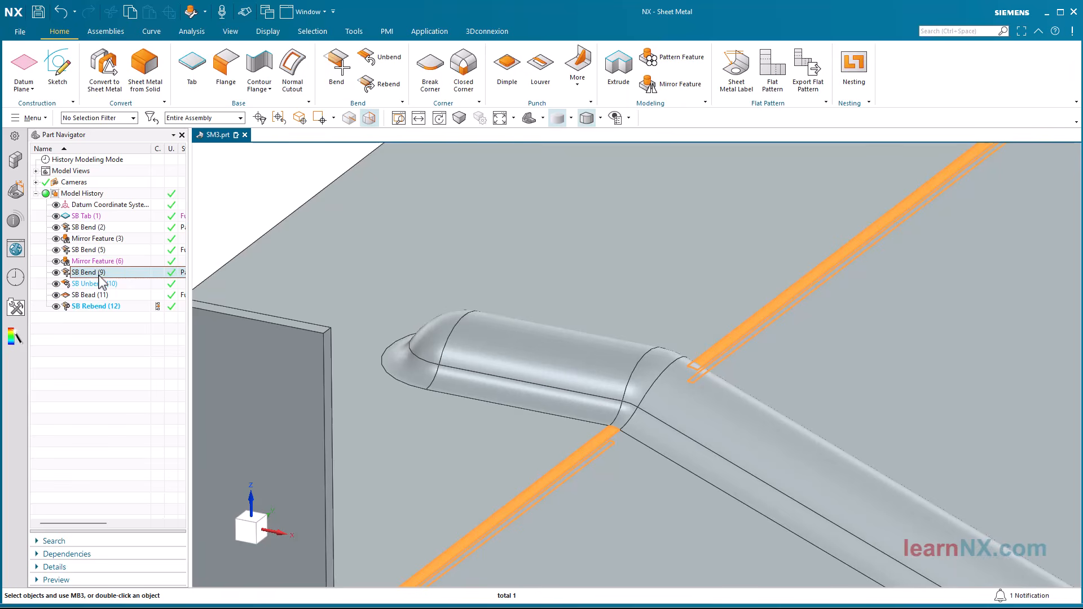
double_click(100, 273)
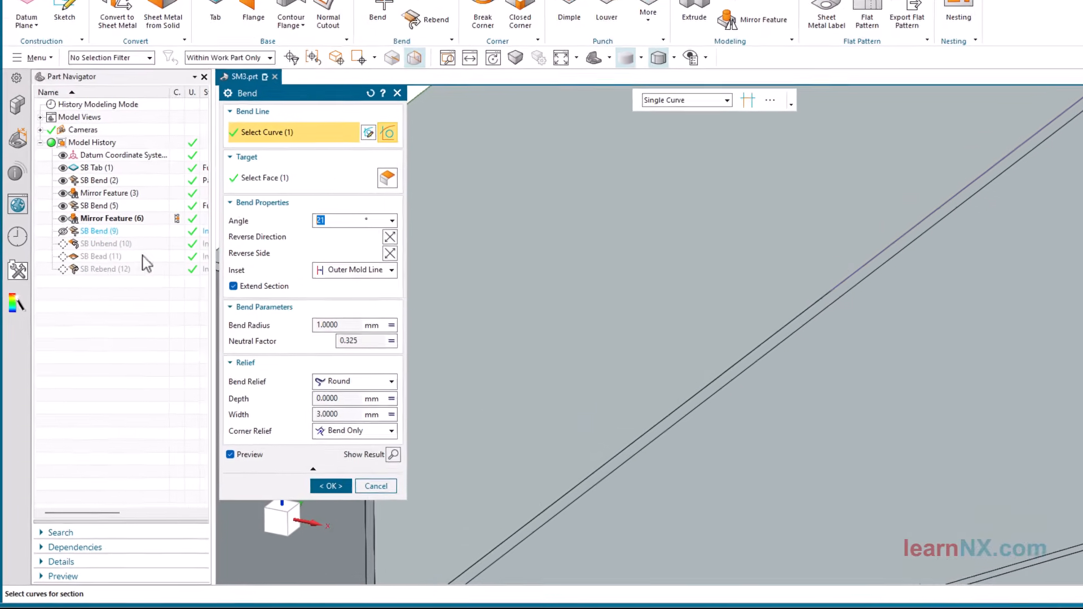
left_click(444, 288)
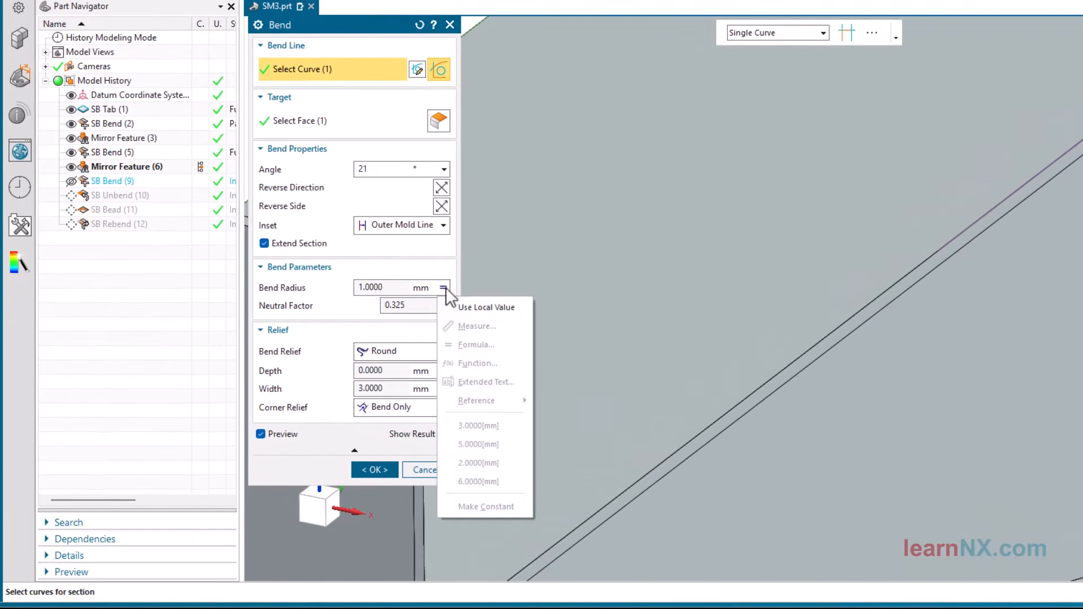
left_click(464, 308)
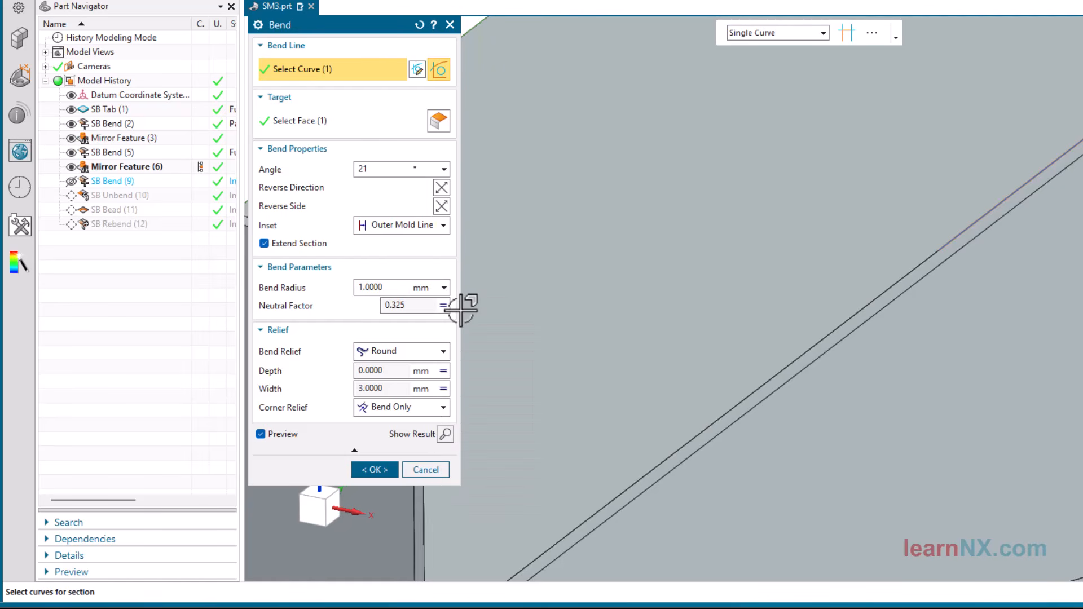
left_click(382, 287)
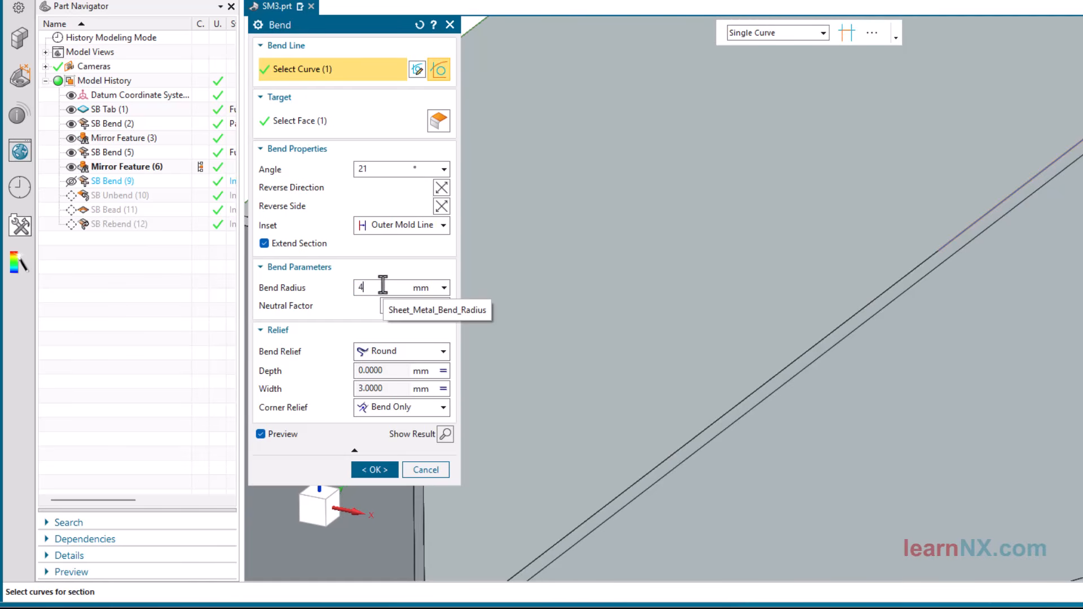
key("Return")
left_click(377, 469)
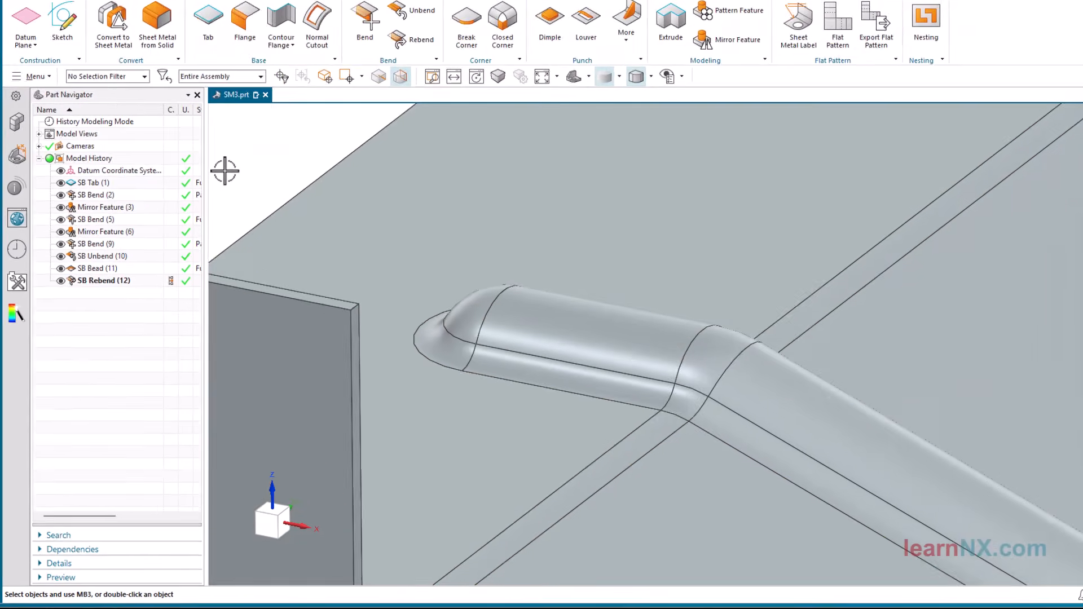
Step: Edit the bead feature and reverse its depth direction so both beads are formed downwards
scroll(225, 171, "down", 5)
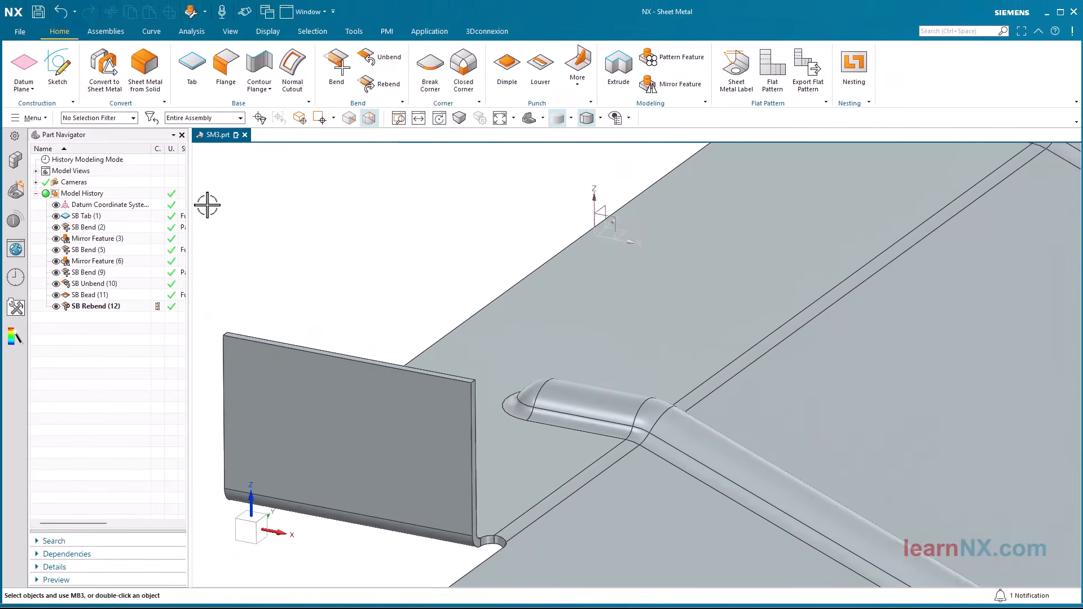
left_click(90, 296)
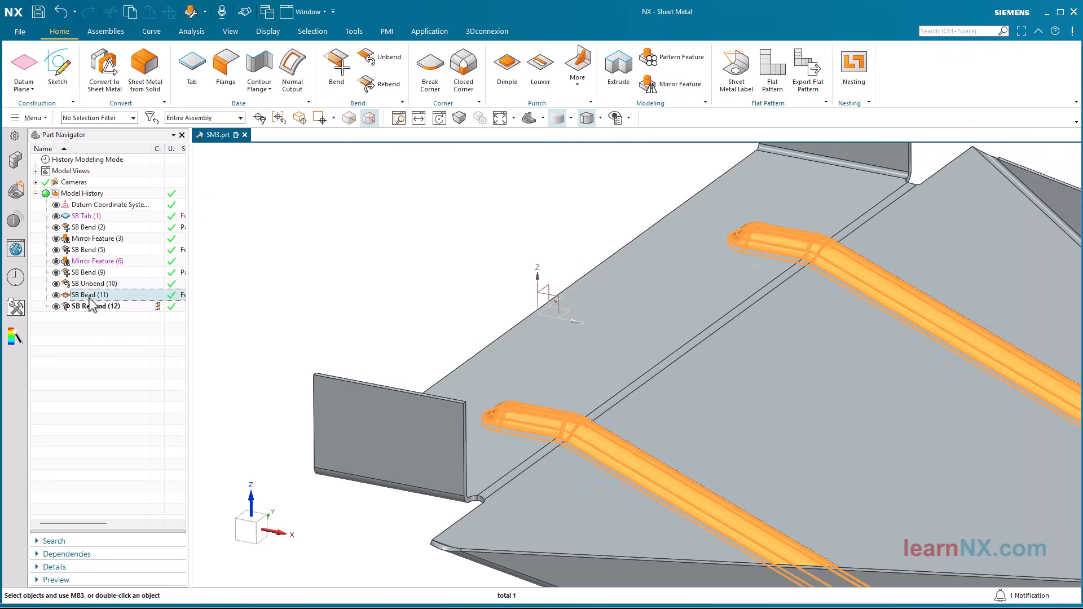
double_click(89, 298)
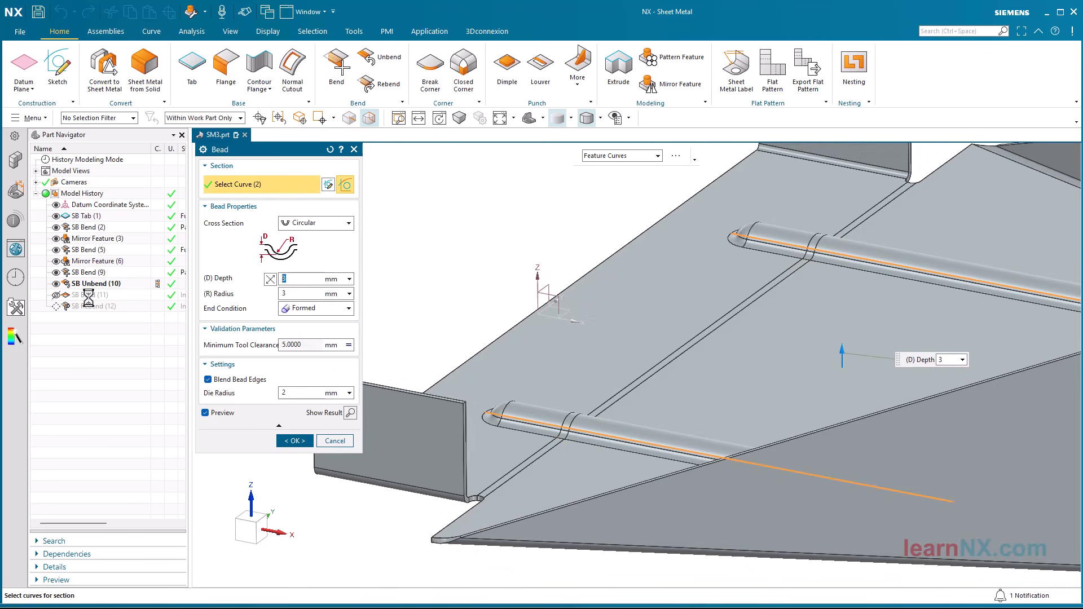
left_click(271, 280)
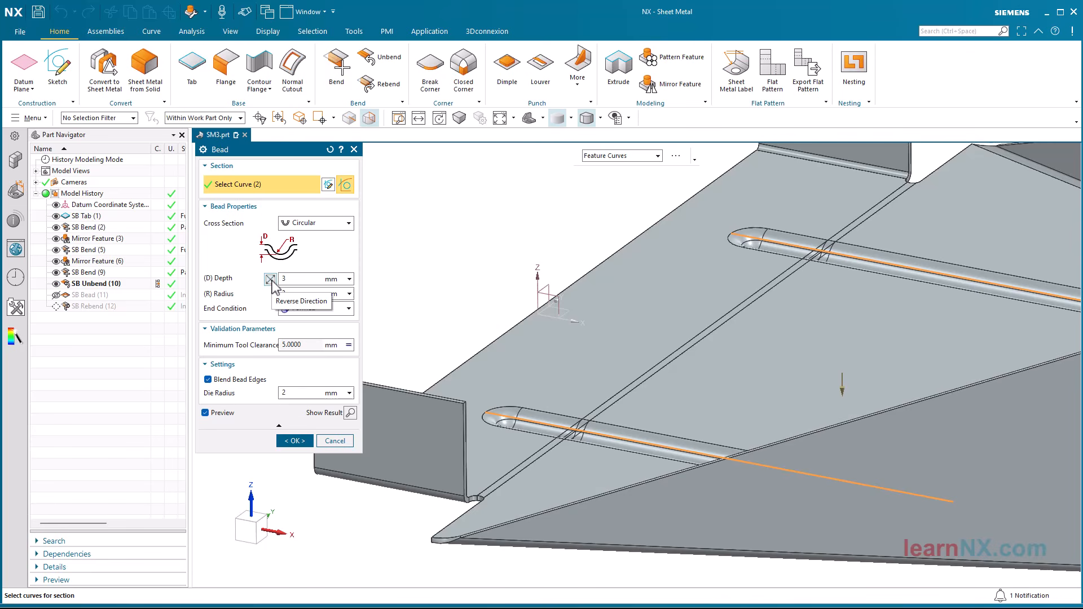
left_click(296, 441)
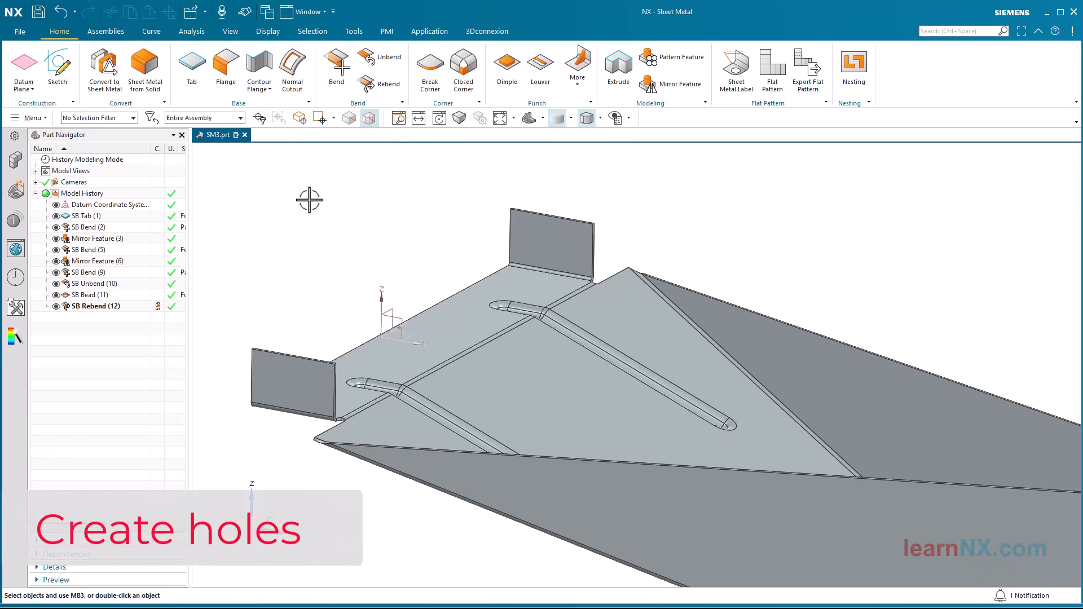
Step: Add the More Gallery to the Modeling command group
left_click(705, 103)
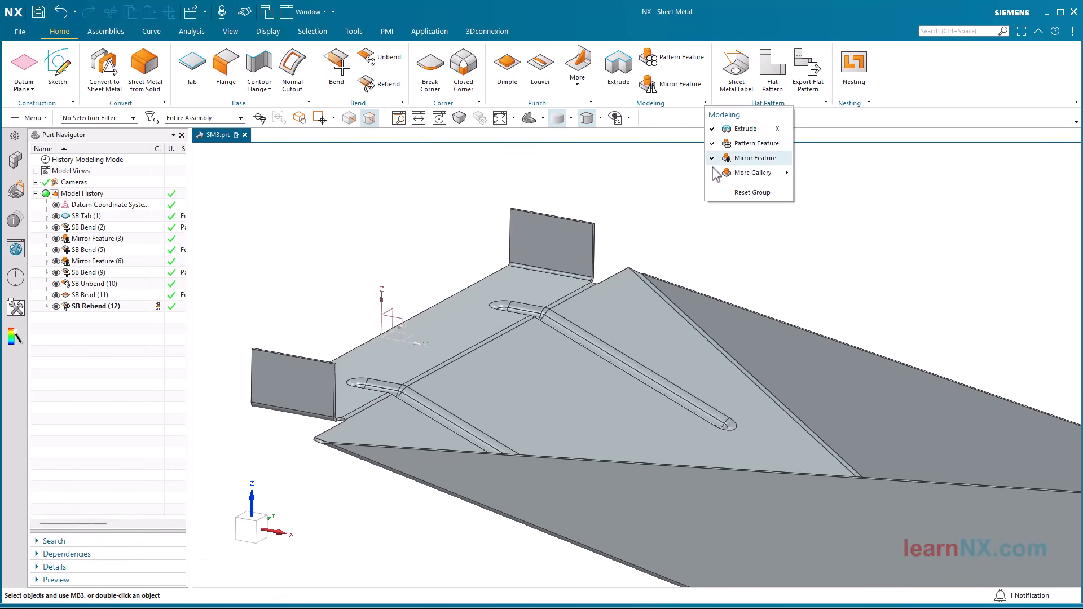
mouse_move(715, 176)
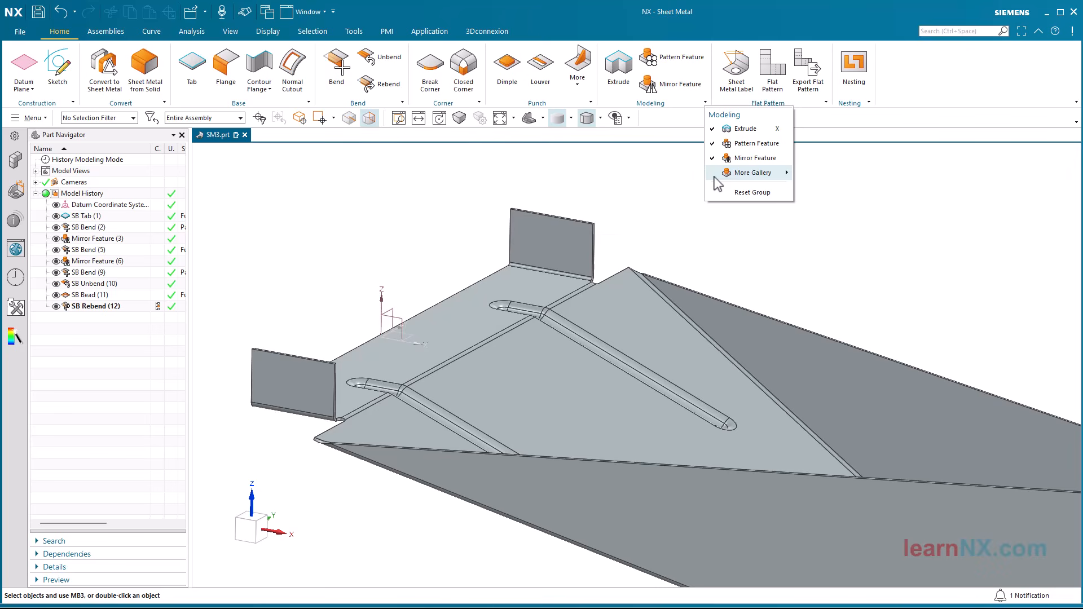
left_click(714, 173)
left_click(641, 199)
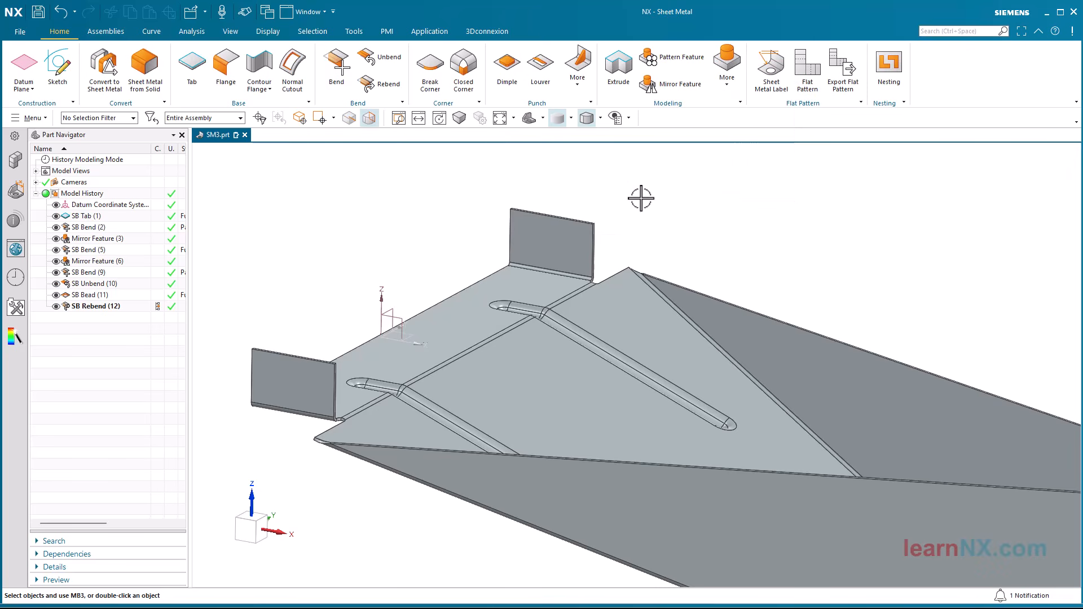
Step: Start the Hole command and set the hole type to Simple
left_click(728, 86)
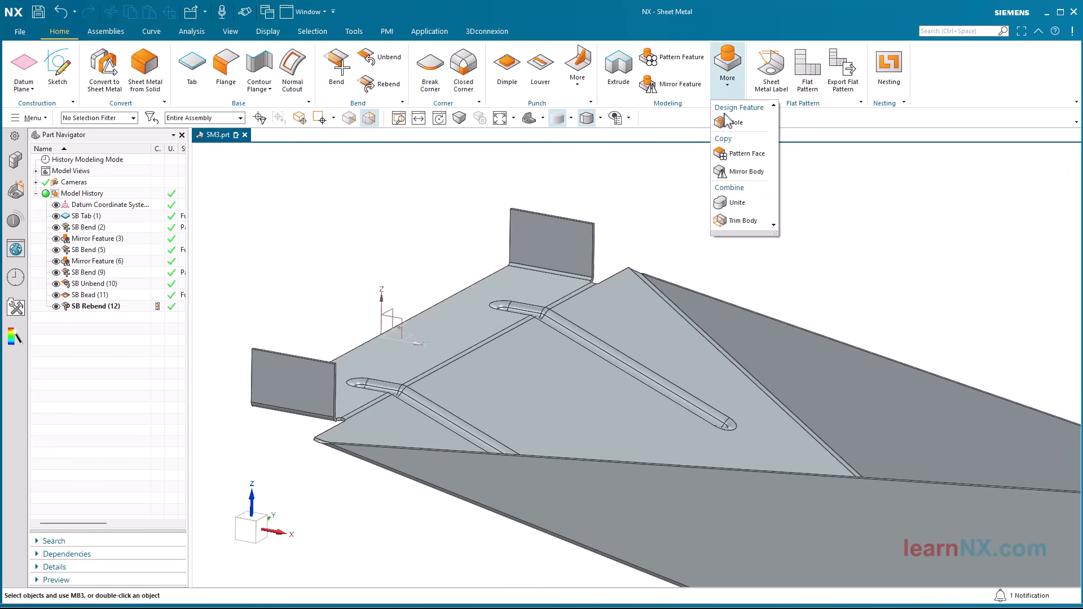
left_click(725, 124)
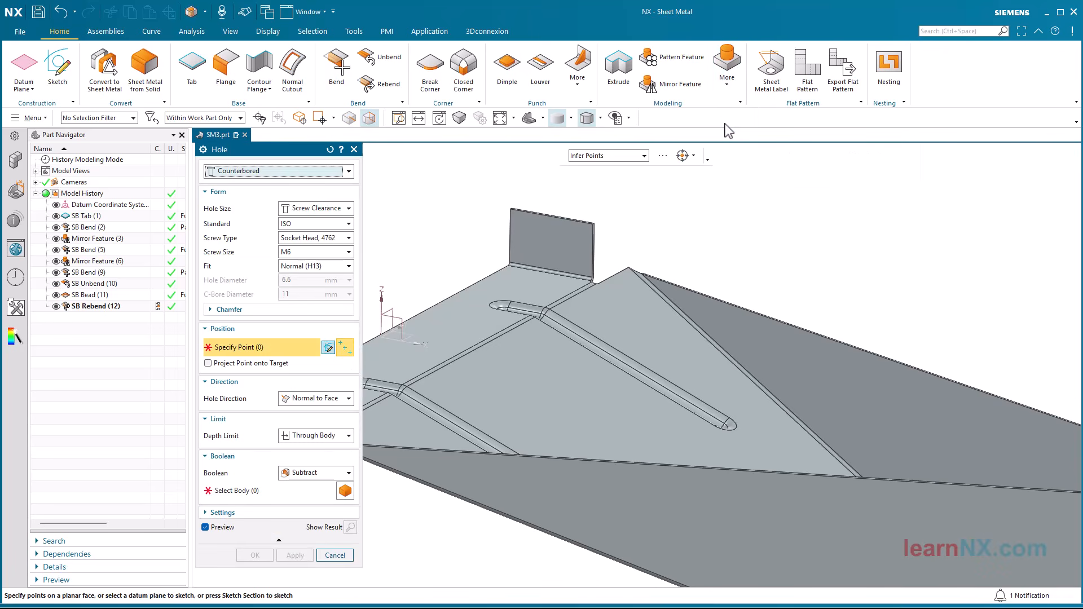
left_click(331, 172)
left_click(316, 185)
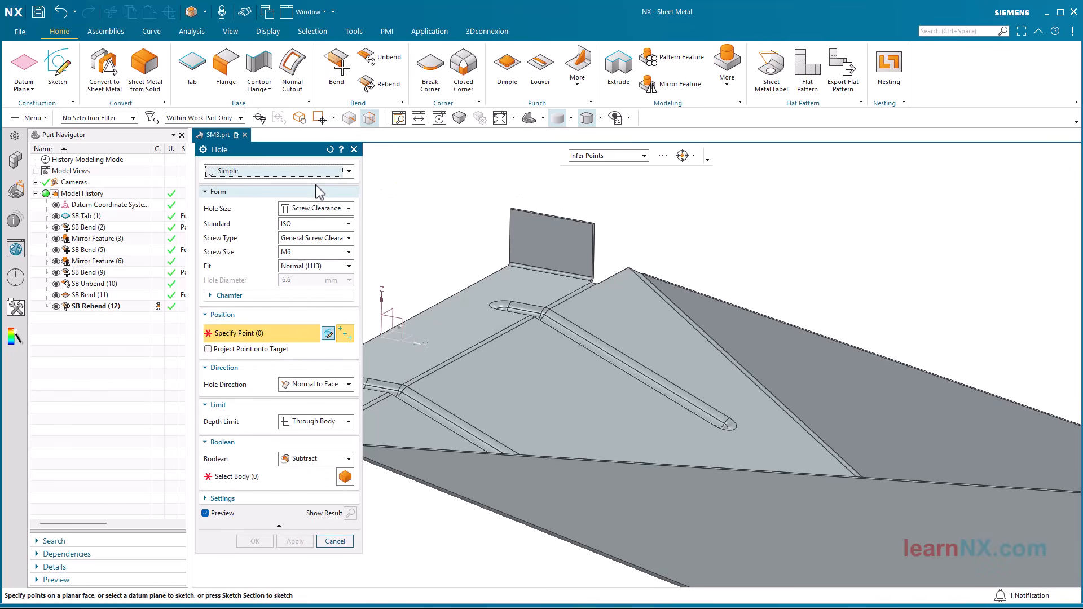
Step: Sketch the hole's point on the front corner flange, 12 mm from both sketch axes, and create the M6 screw clearance hole through the body
left_click(327, 334)
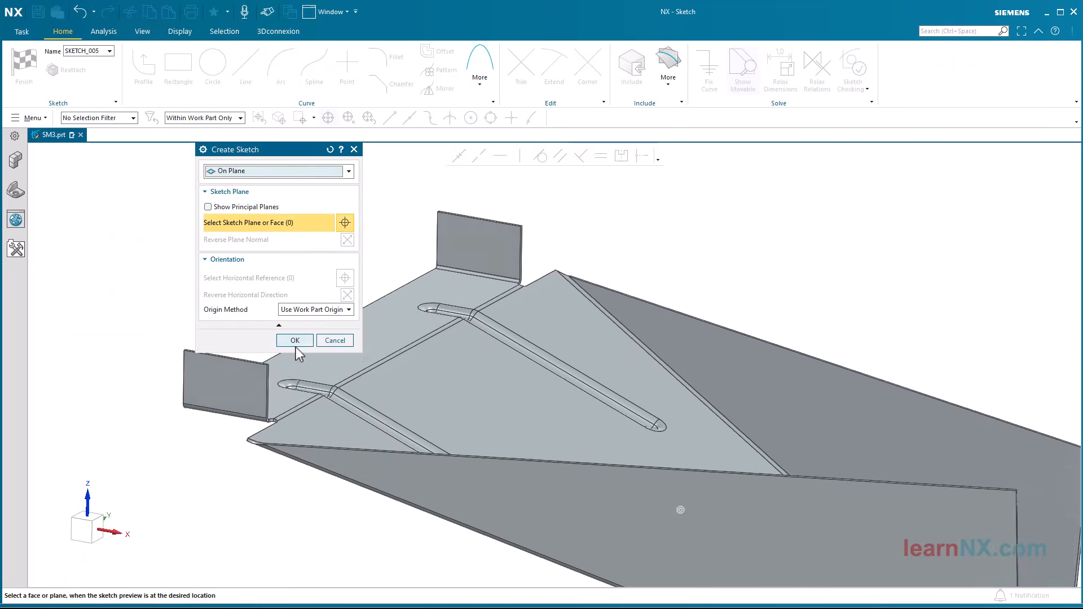
left_click(453, 368)
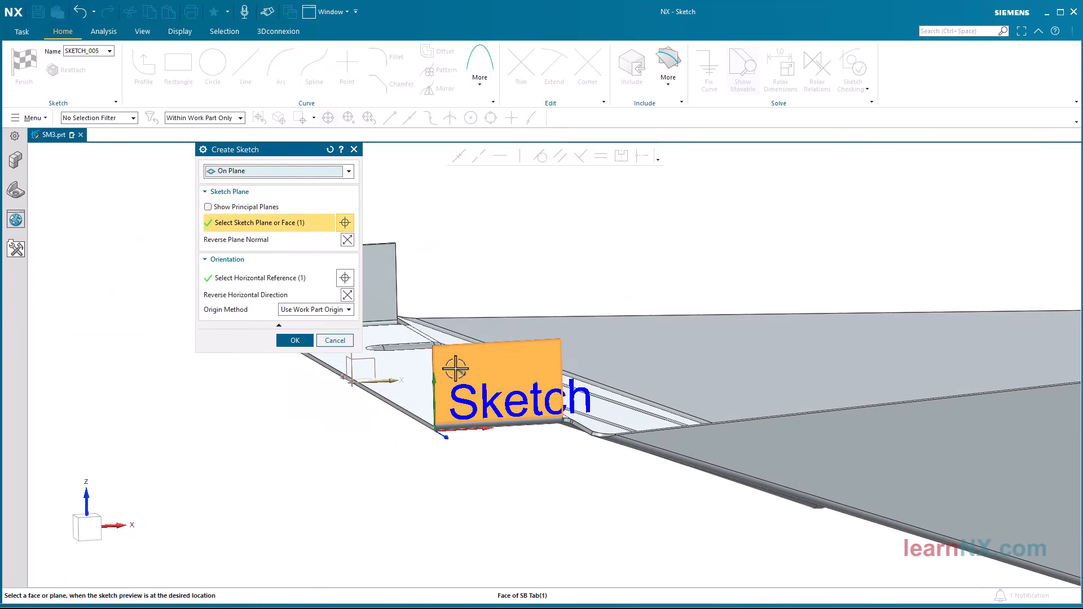
left_click(293, 340)
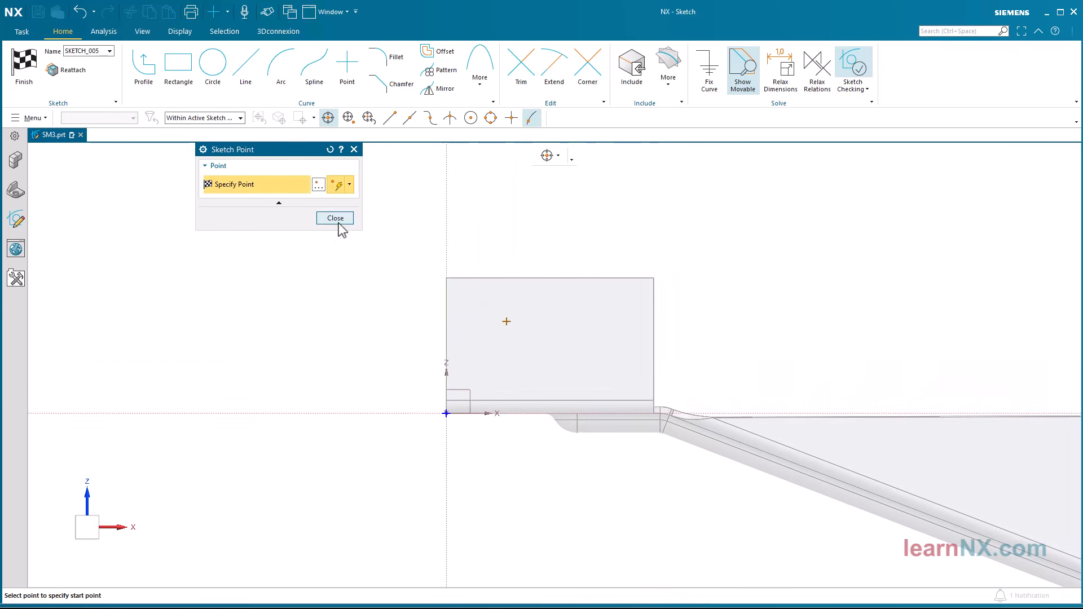
left_click(337, 218)
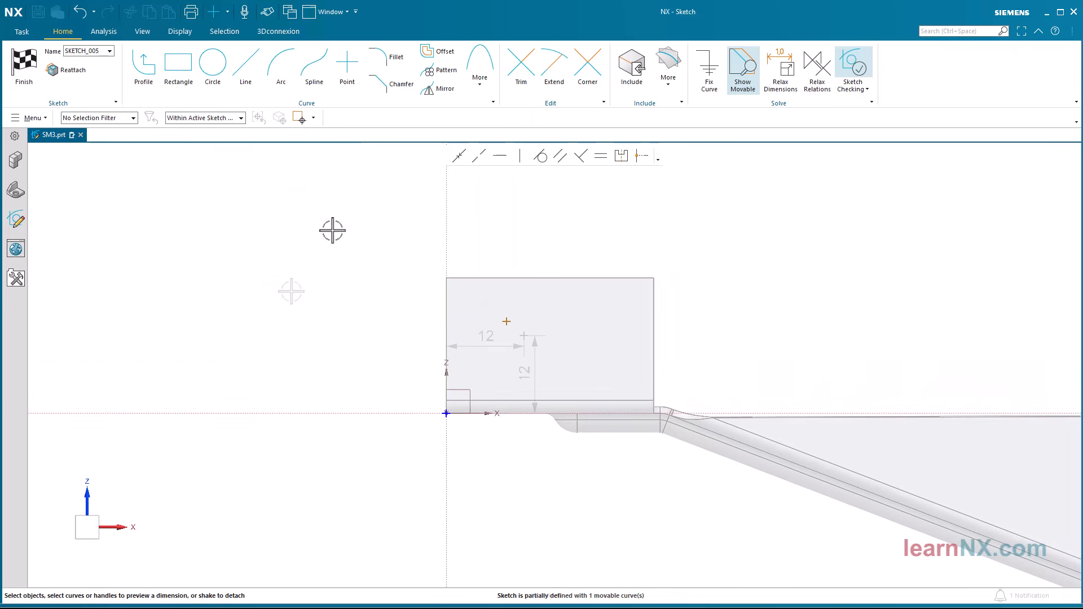
left_click(25, 74)
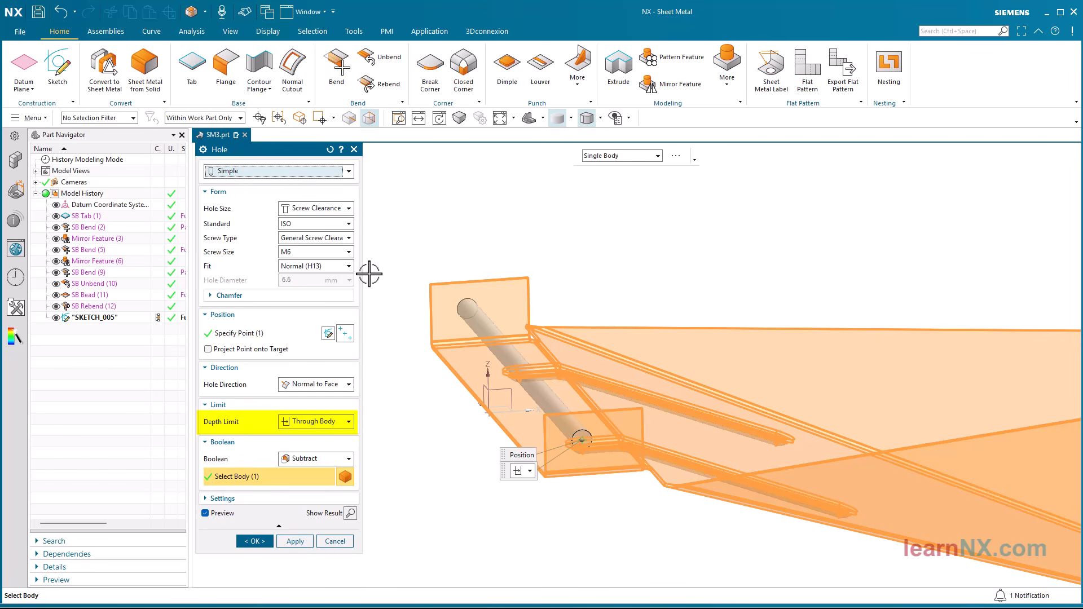
left_click(263, 548)
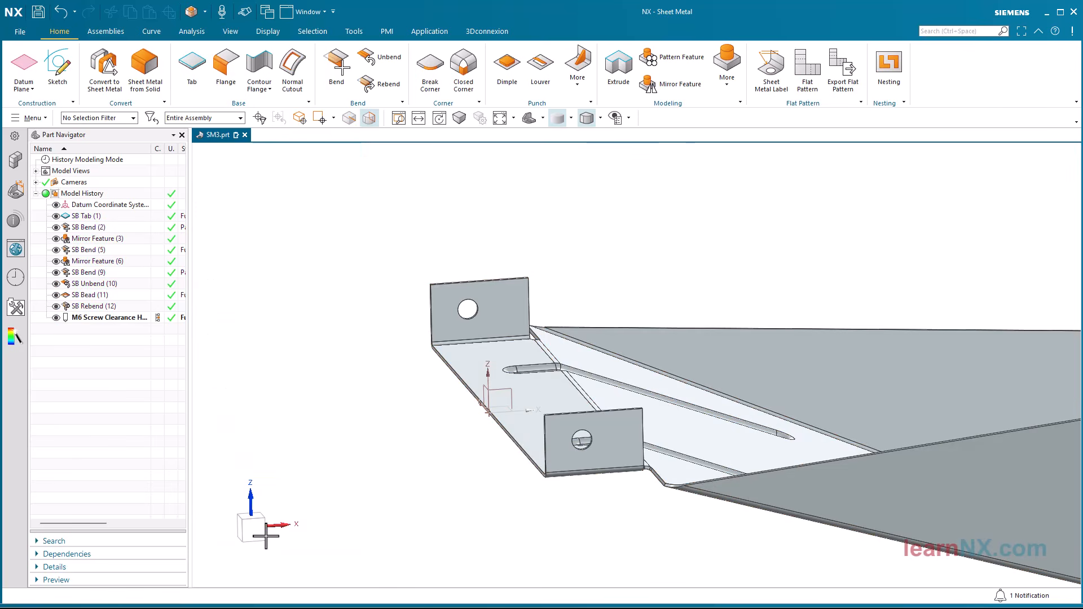
Step: Start another simple M6 clearance hole and sketch its position point on the narrow strip face, near the front corner flange
middle_click_drag(312, 419, 332, 367)
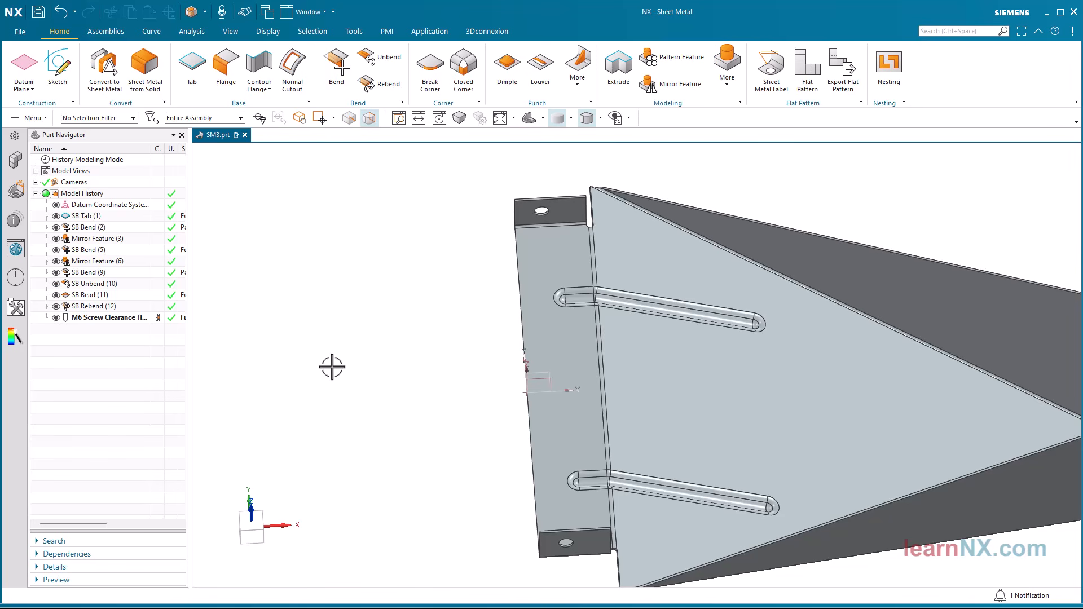
left_click(332, 367)
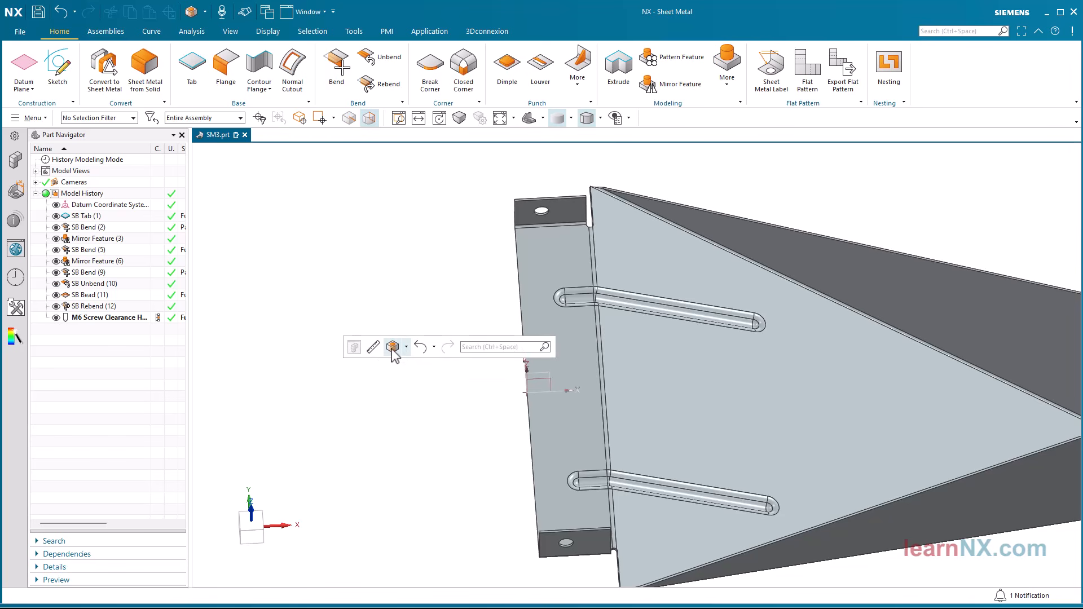
key("F4")
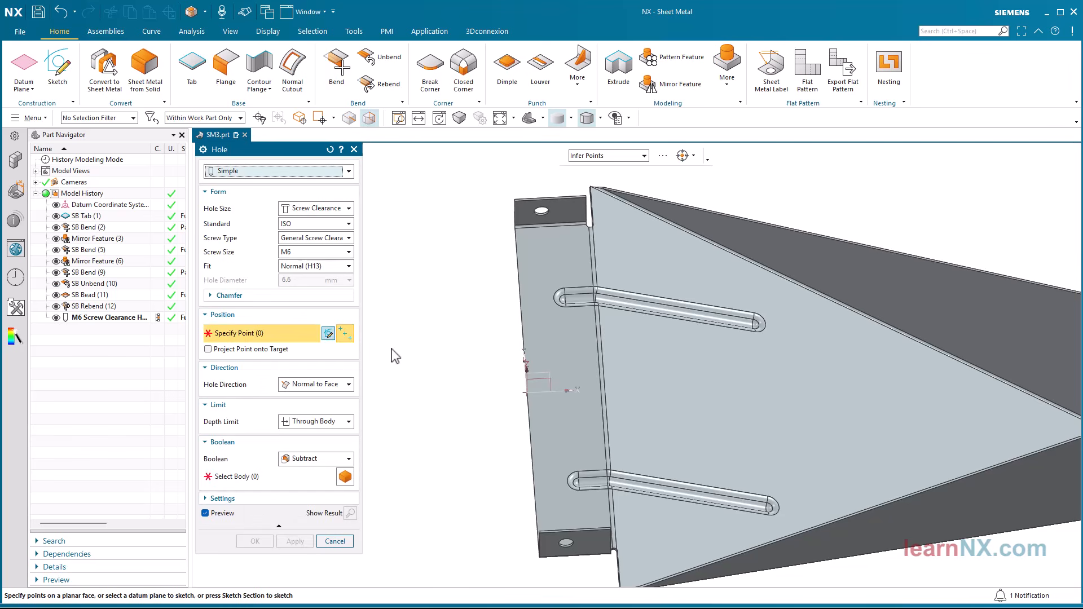
left_click(328, 334)
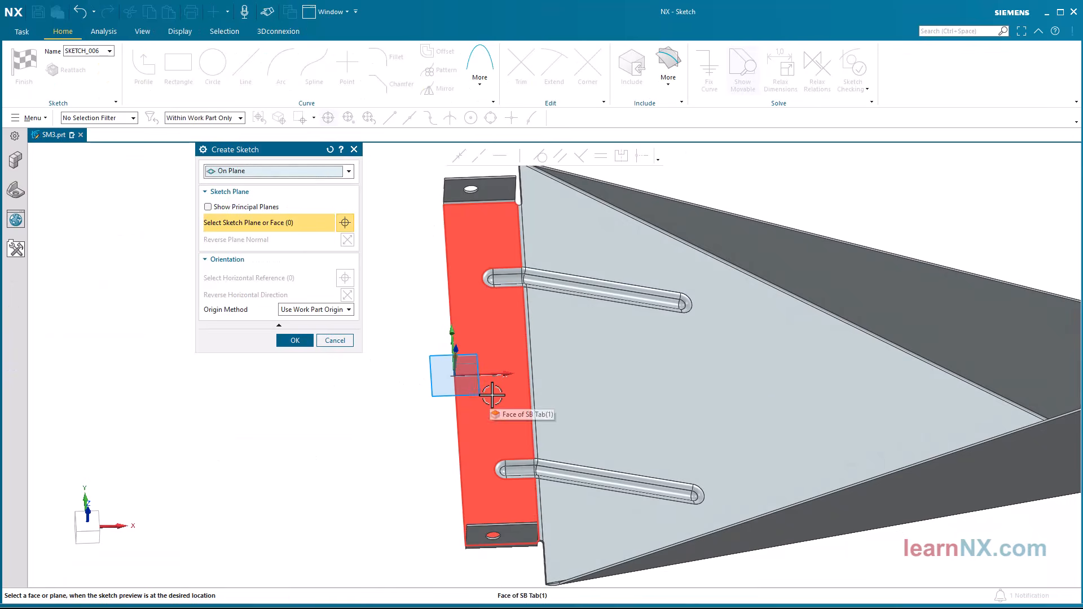
left_click(487, 390)
left_click(295, 341)
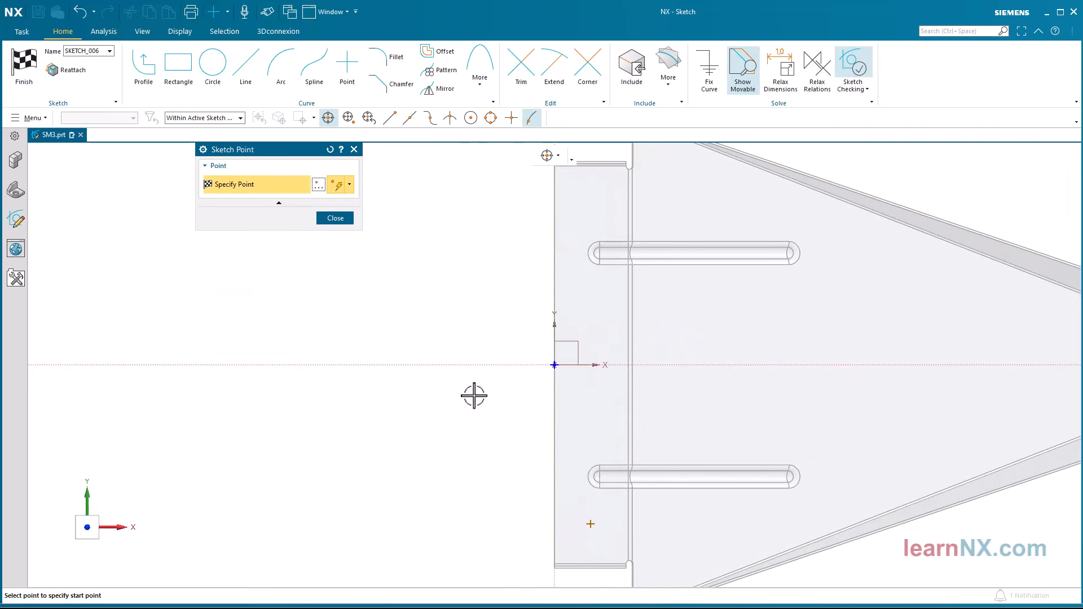
left_click(335, 218)
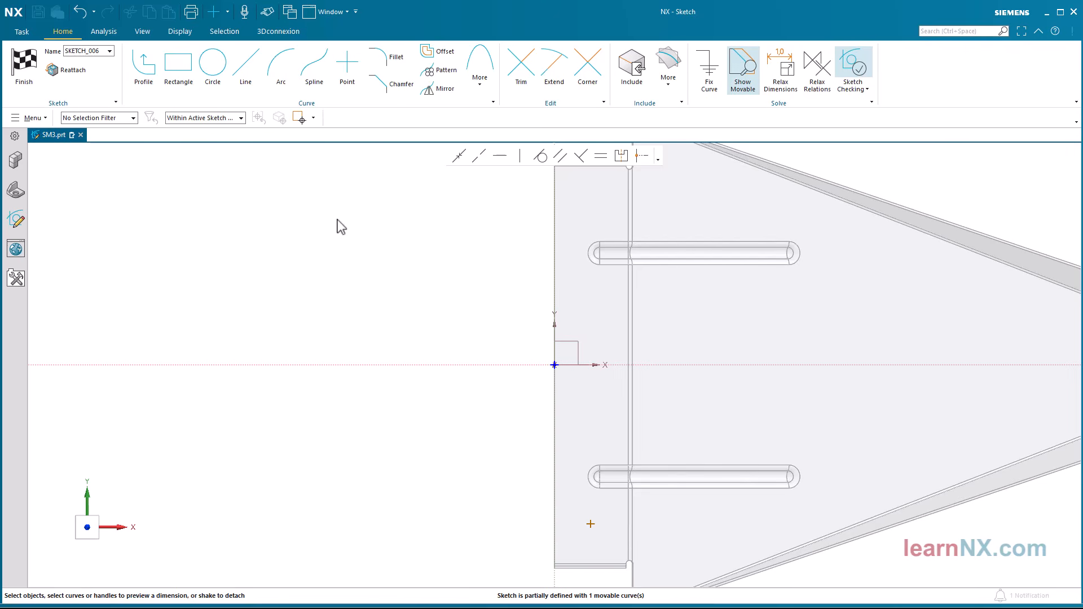
Step: Mirror the sketched hole point about the sketch's horizontal axis
left_click(442, 89)
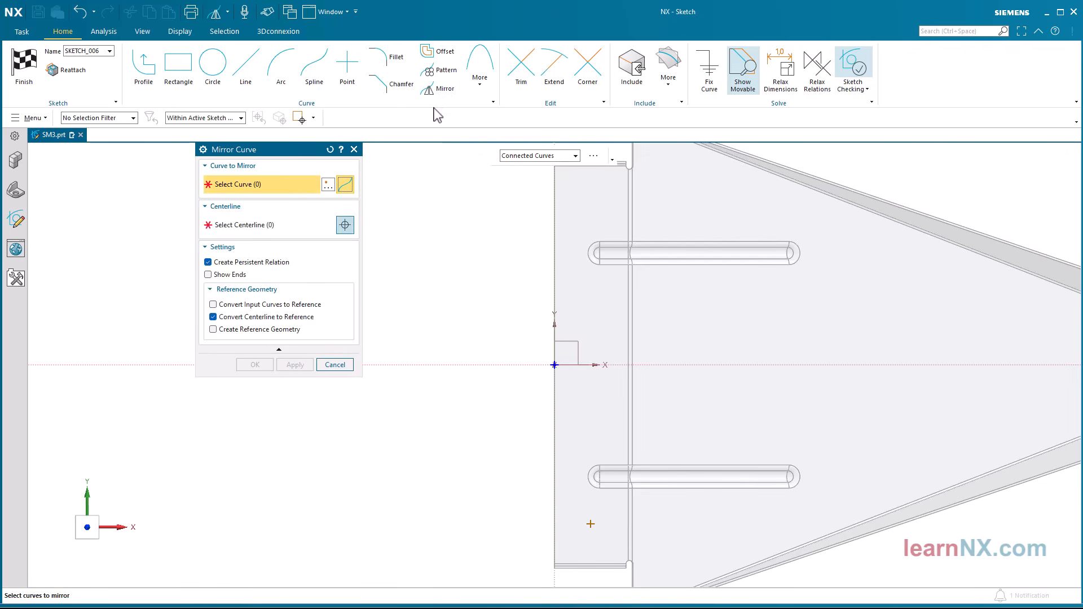
left_click(591, 525)
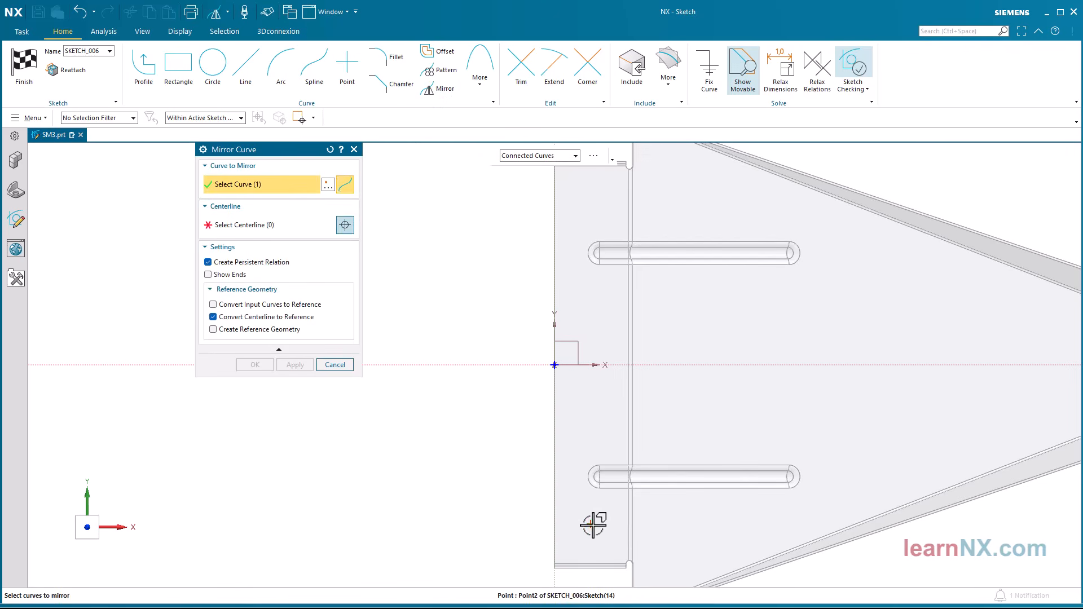
left_click(302, 225)
left_click(473, 365)
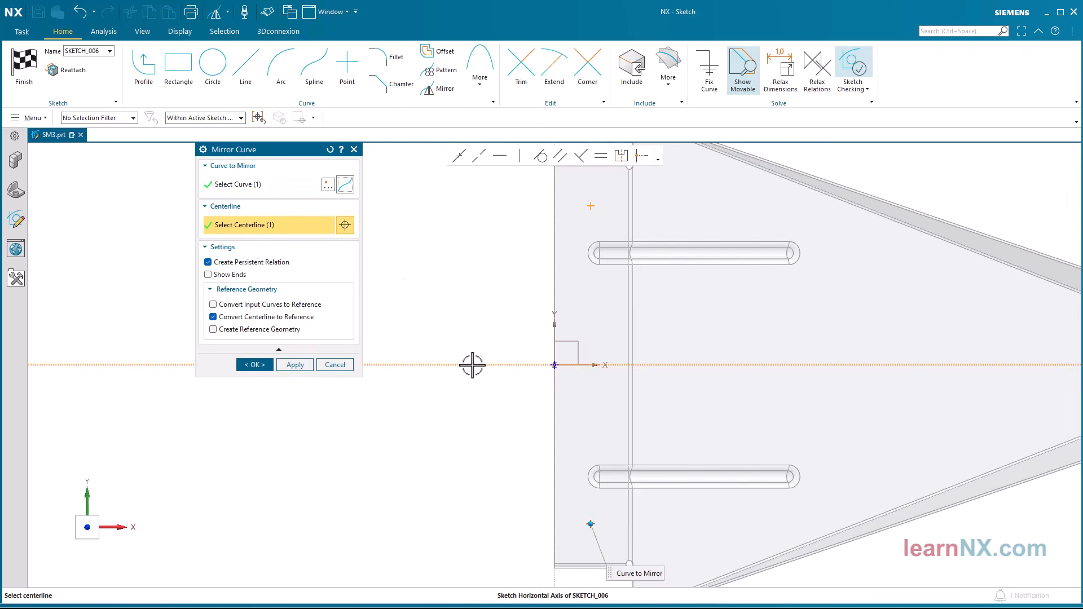
left_click(255, 365)
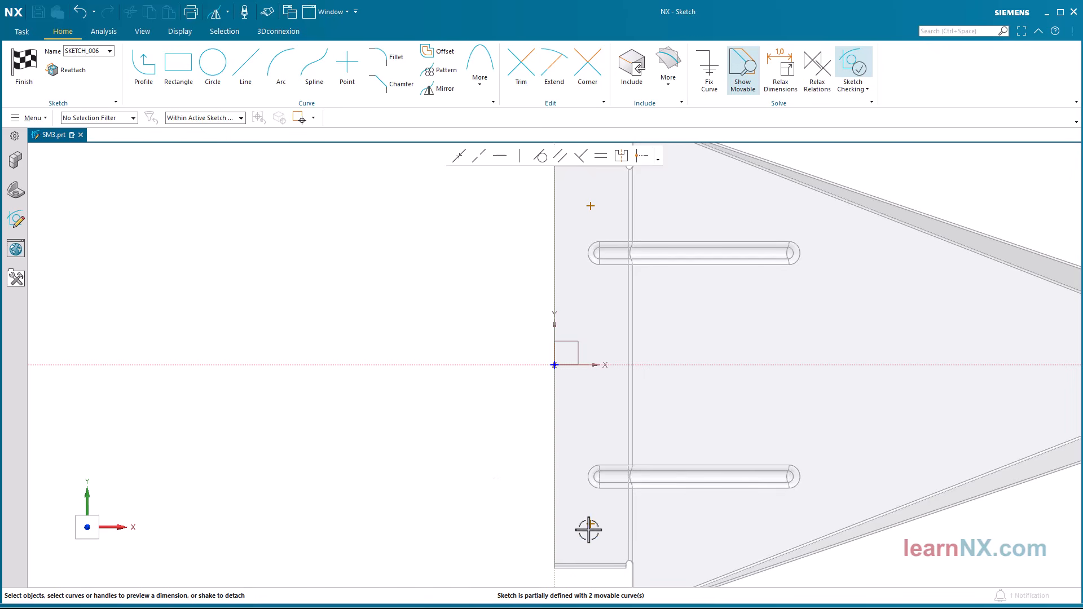
Step: Dimension the distance between the two points as 150 mm, scaling the entire sketch, and place the dimension outside the strip
left_click(591, 524)
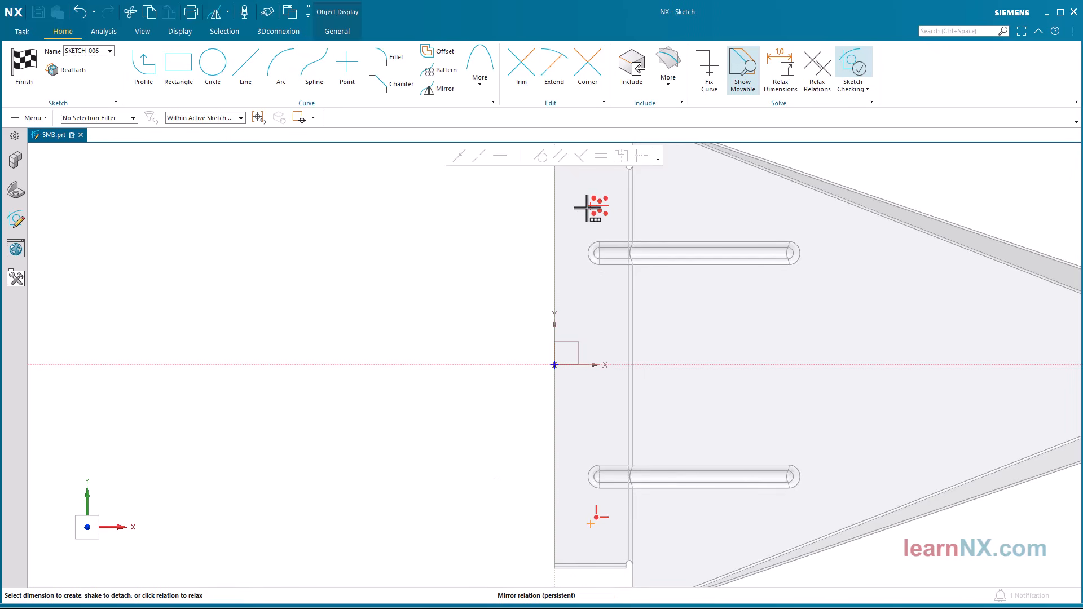
left_click(587, 208)
left_click(833, 182)
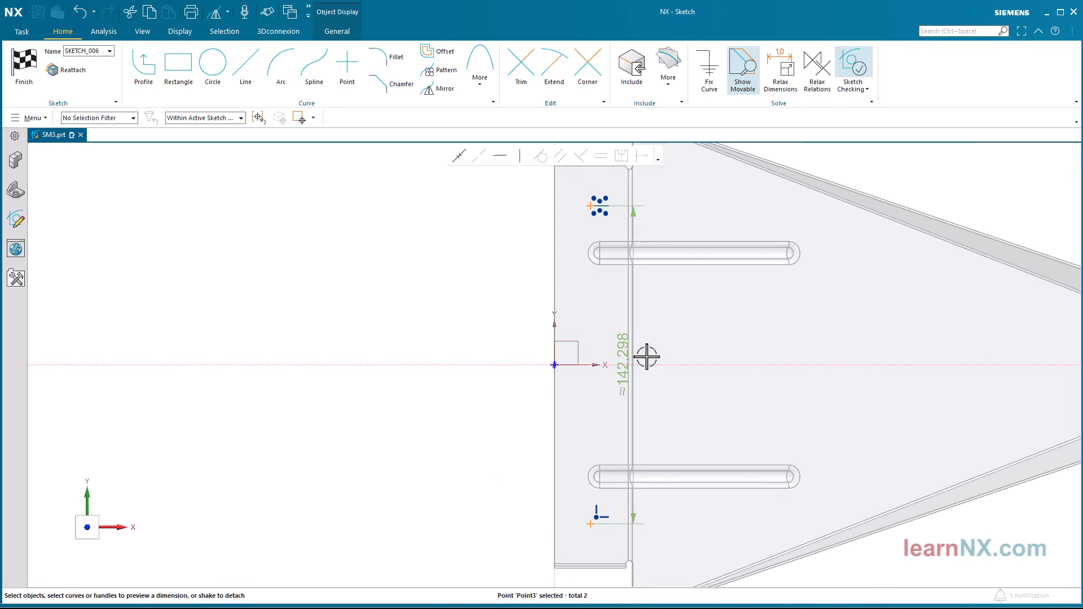
left_click(621, 357)
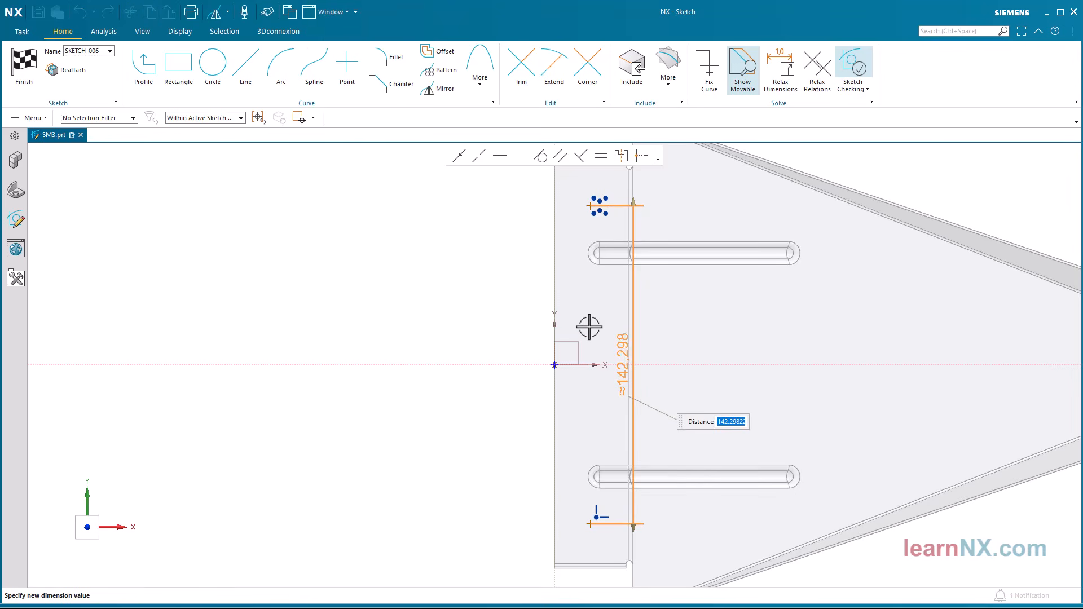
type("150")
key("Return")
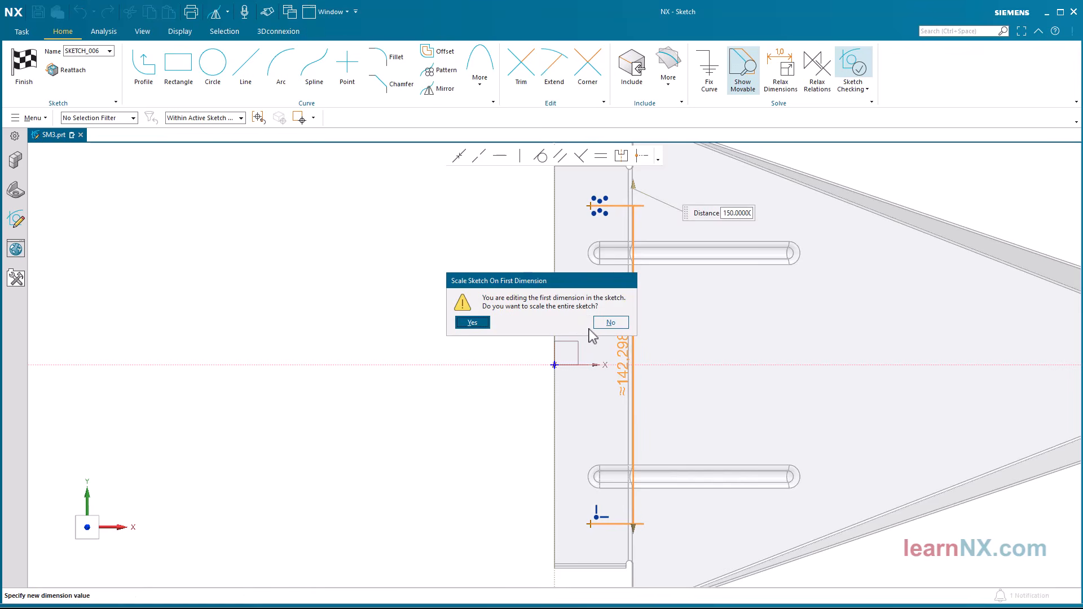
left_click(472, 322)
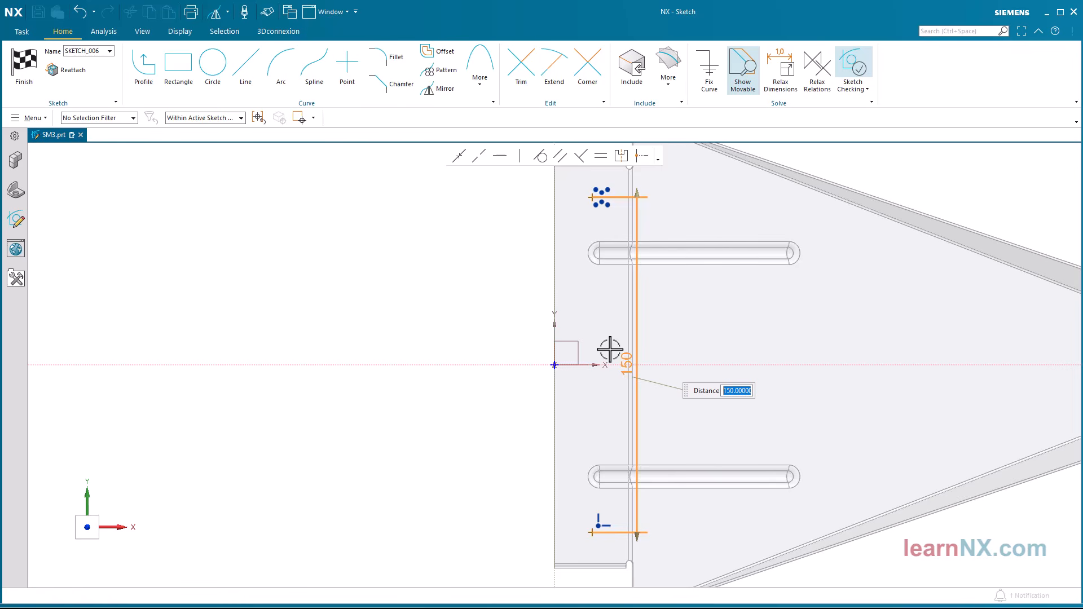
left_click_drag(609, 353, 493, 336)
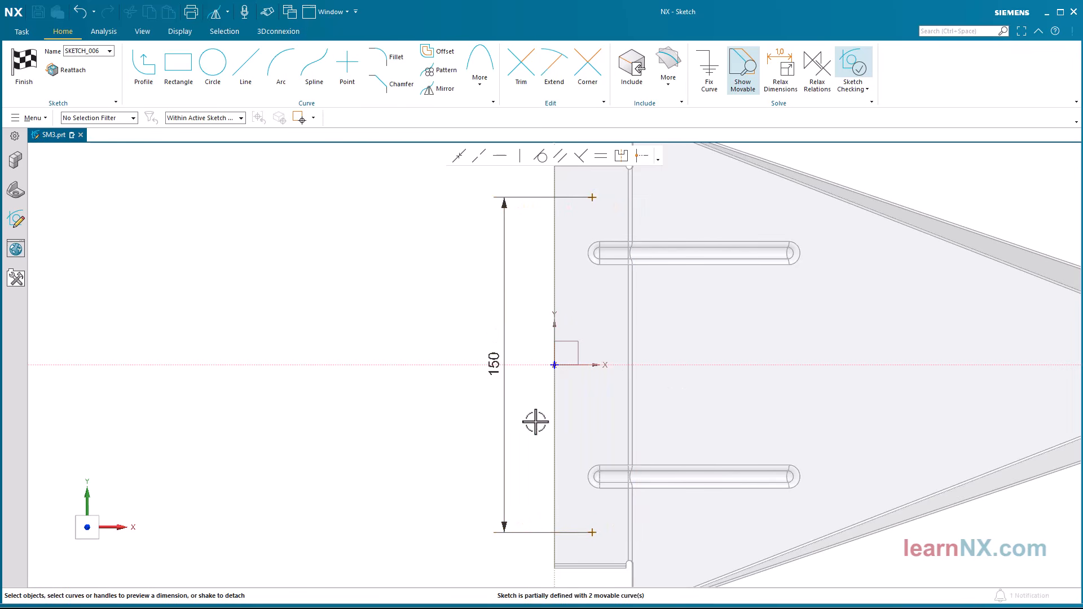
Step: Dimension the point 20 mm from the vertical sketch axis, finish the sketch and create the two M6 clearance holes through the body
left_click(555, 412)
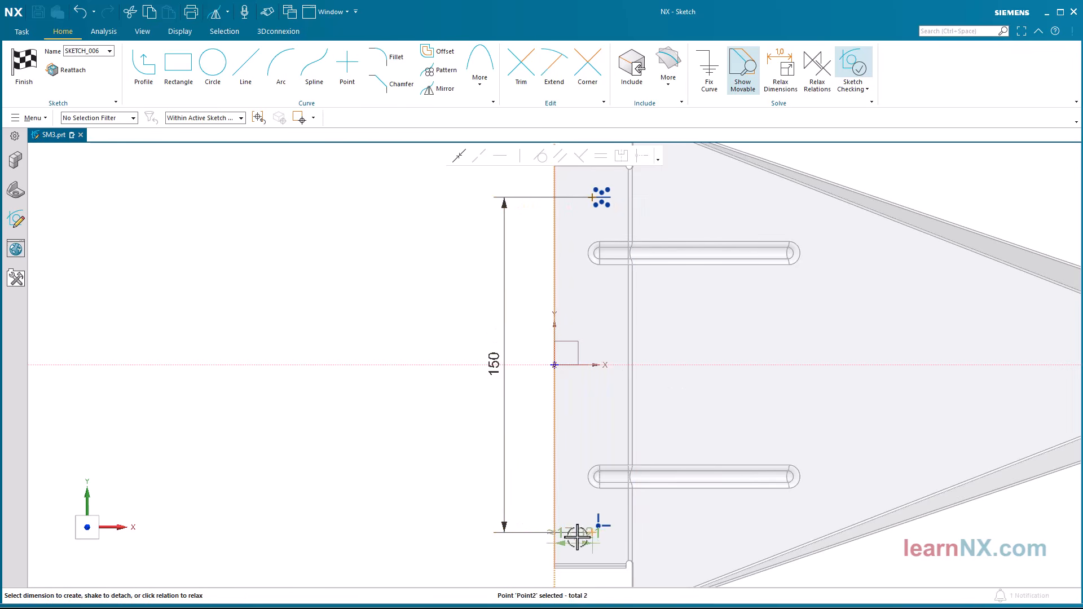
left_click(592, 532)
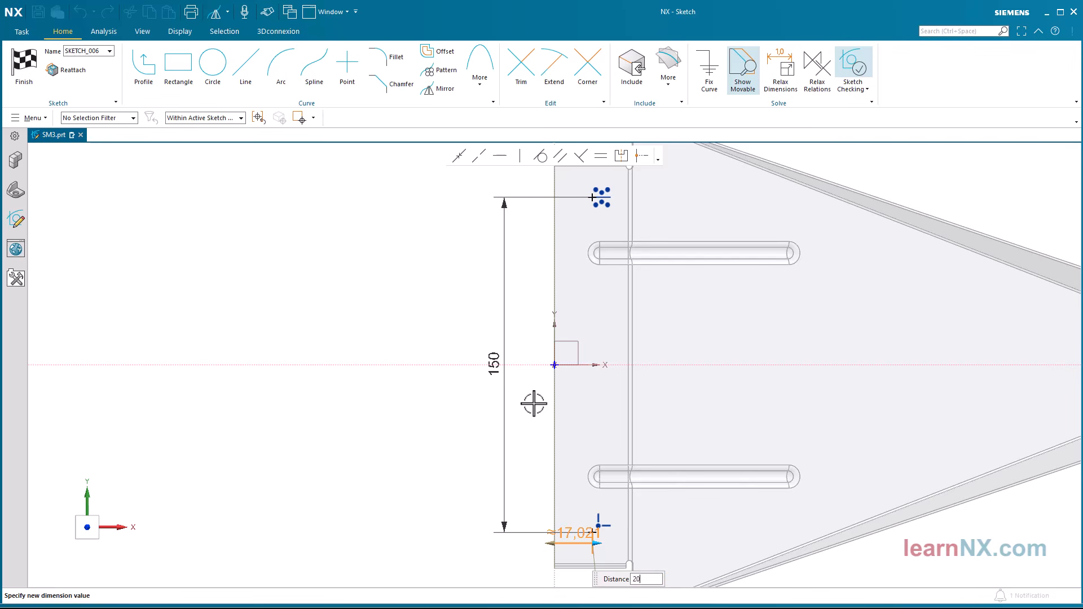
key("Return")
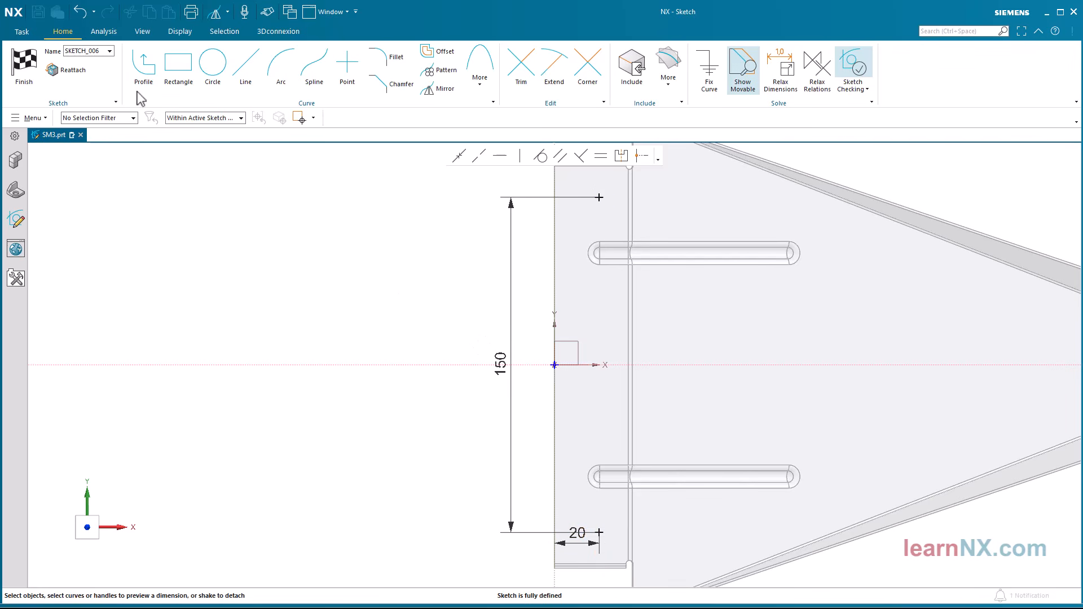
left_click(23, 65)
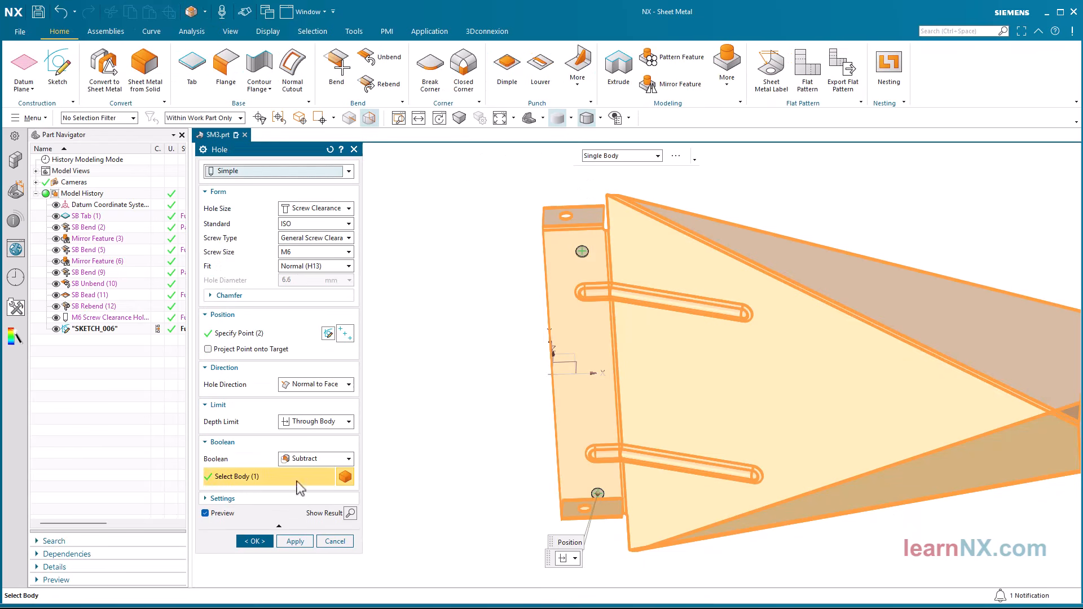
left_click(254, 542)
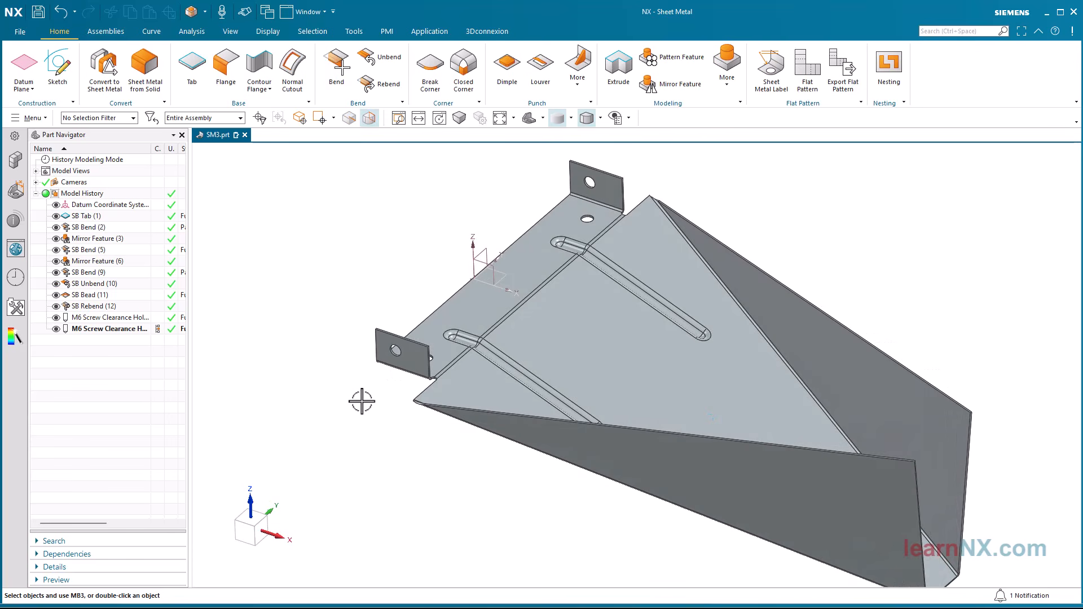
Step: Break the corners of the large side flanges and the small end flanges with the Chamfer method, selecting four faces
left_click(430, 67)
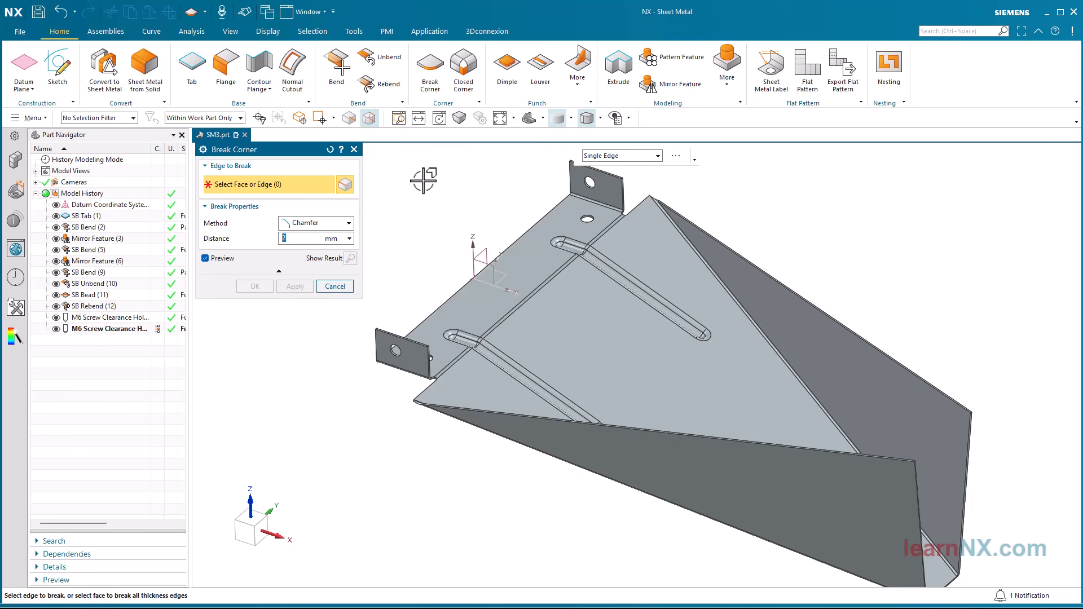
left_click(659, 465)
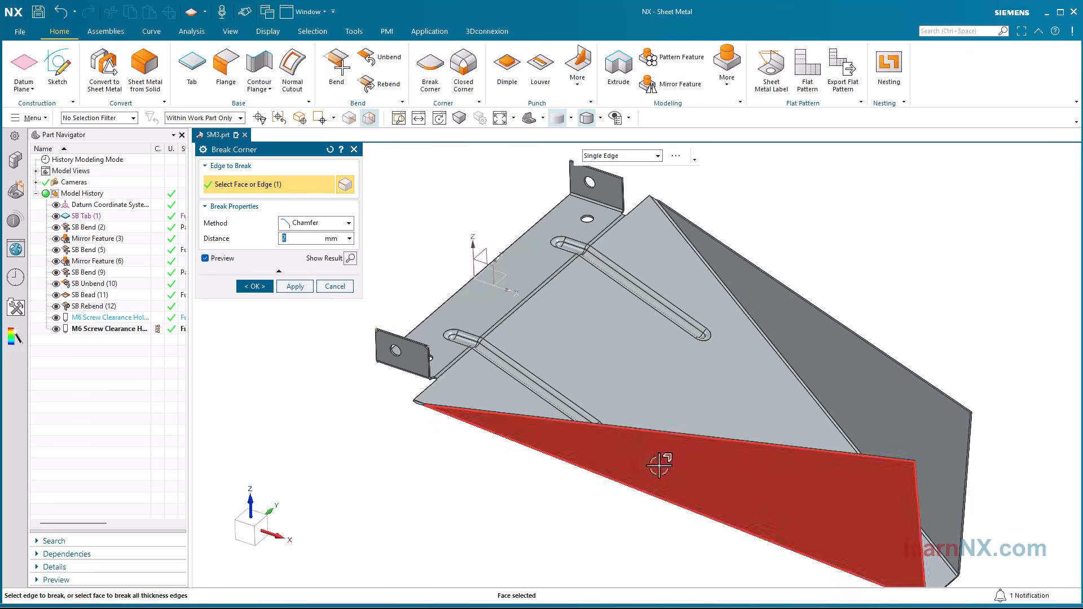
left_click(659, 465)
middle_click_drag(914, 395, 753, 488)
left_click(747, 491)
middle_click_drag(897, 305, 765, 307)
left_click(765, 308)
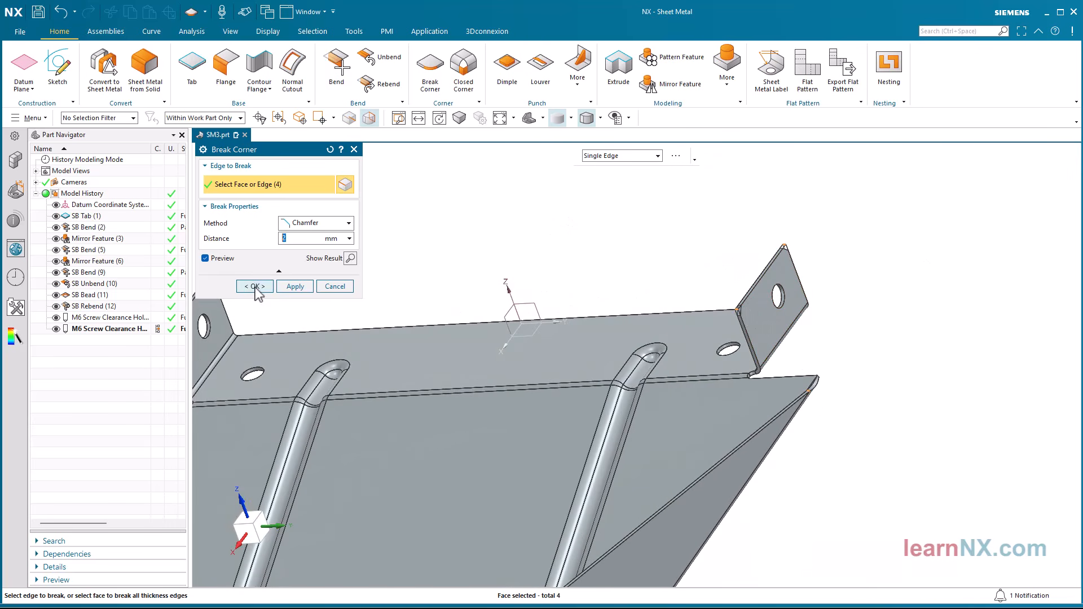
left_click(255, 287)
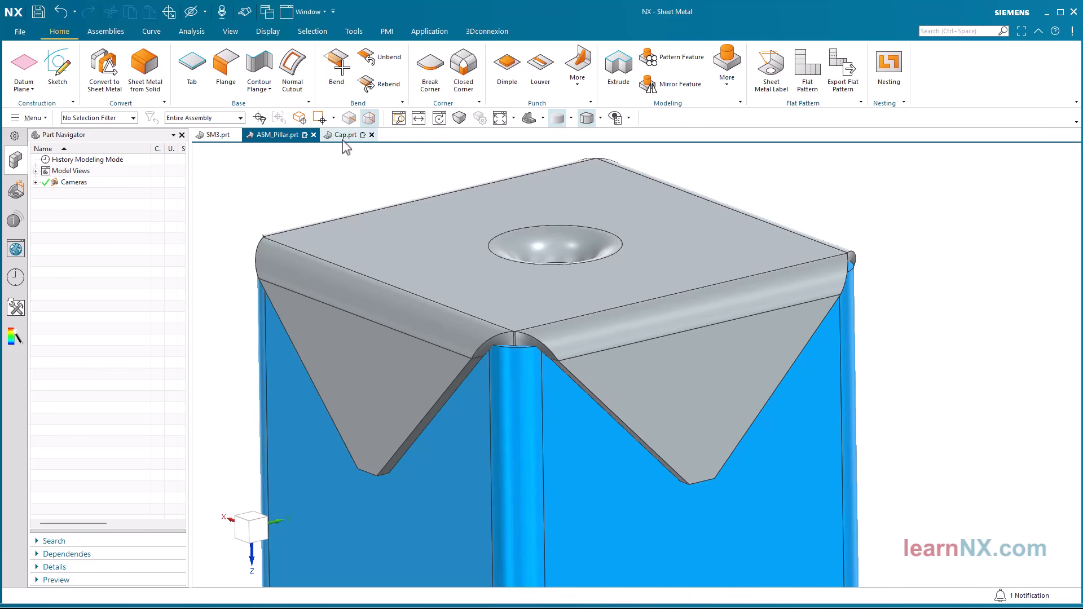
Step: Switch to Cap.prt, replay its model history from the tab to the drawn cutout, and examine the cap's underside
left_click(345, 136)
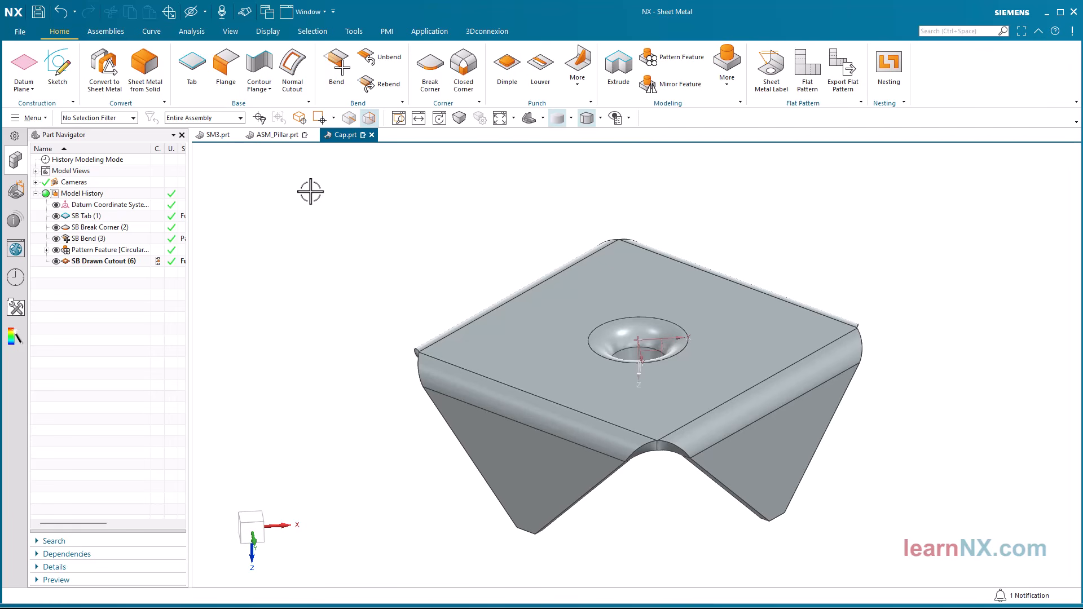
left_click(159, 216)
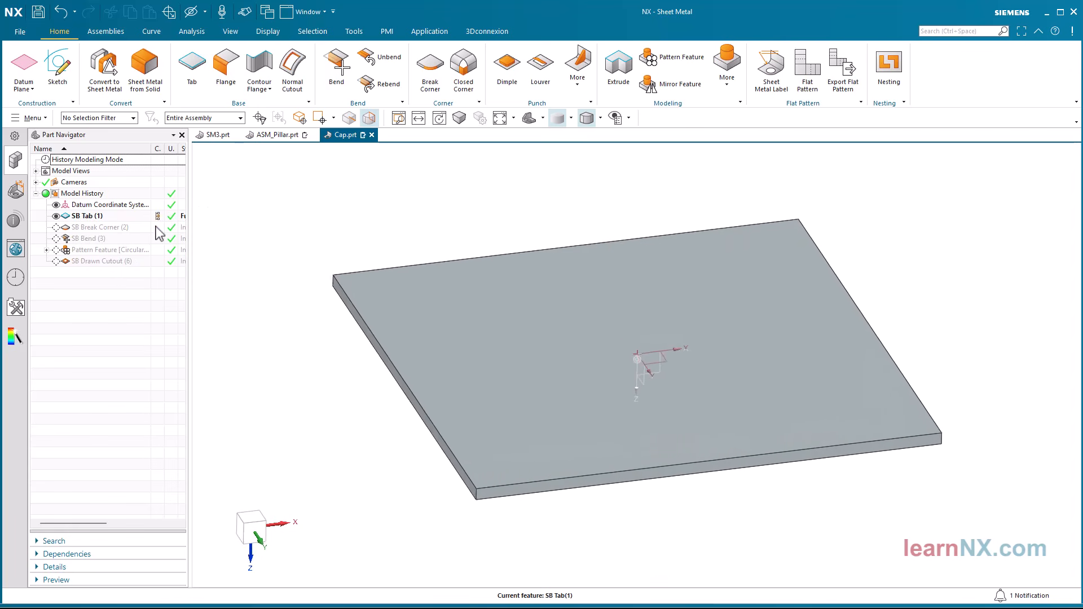
left_click(157, 228)
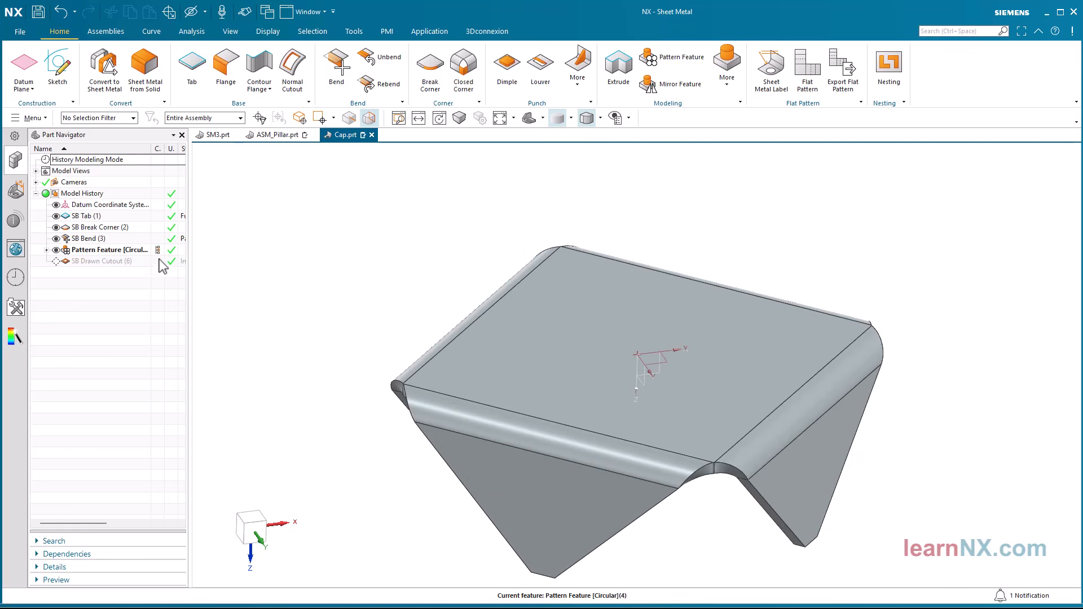
left_click(159, 262)
middle_click_drag(371, 287, 338, 263)
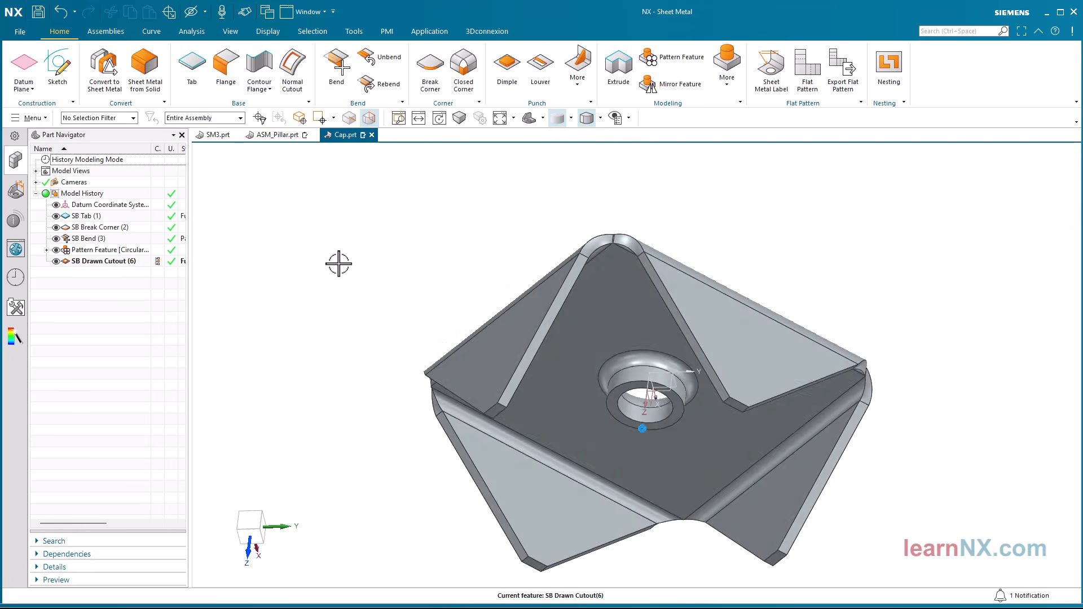